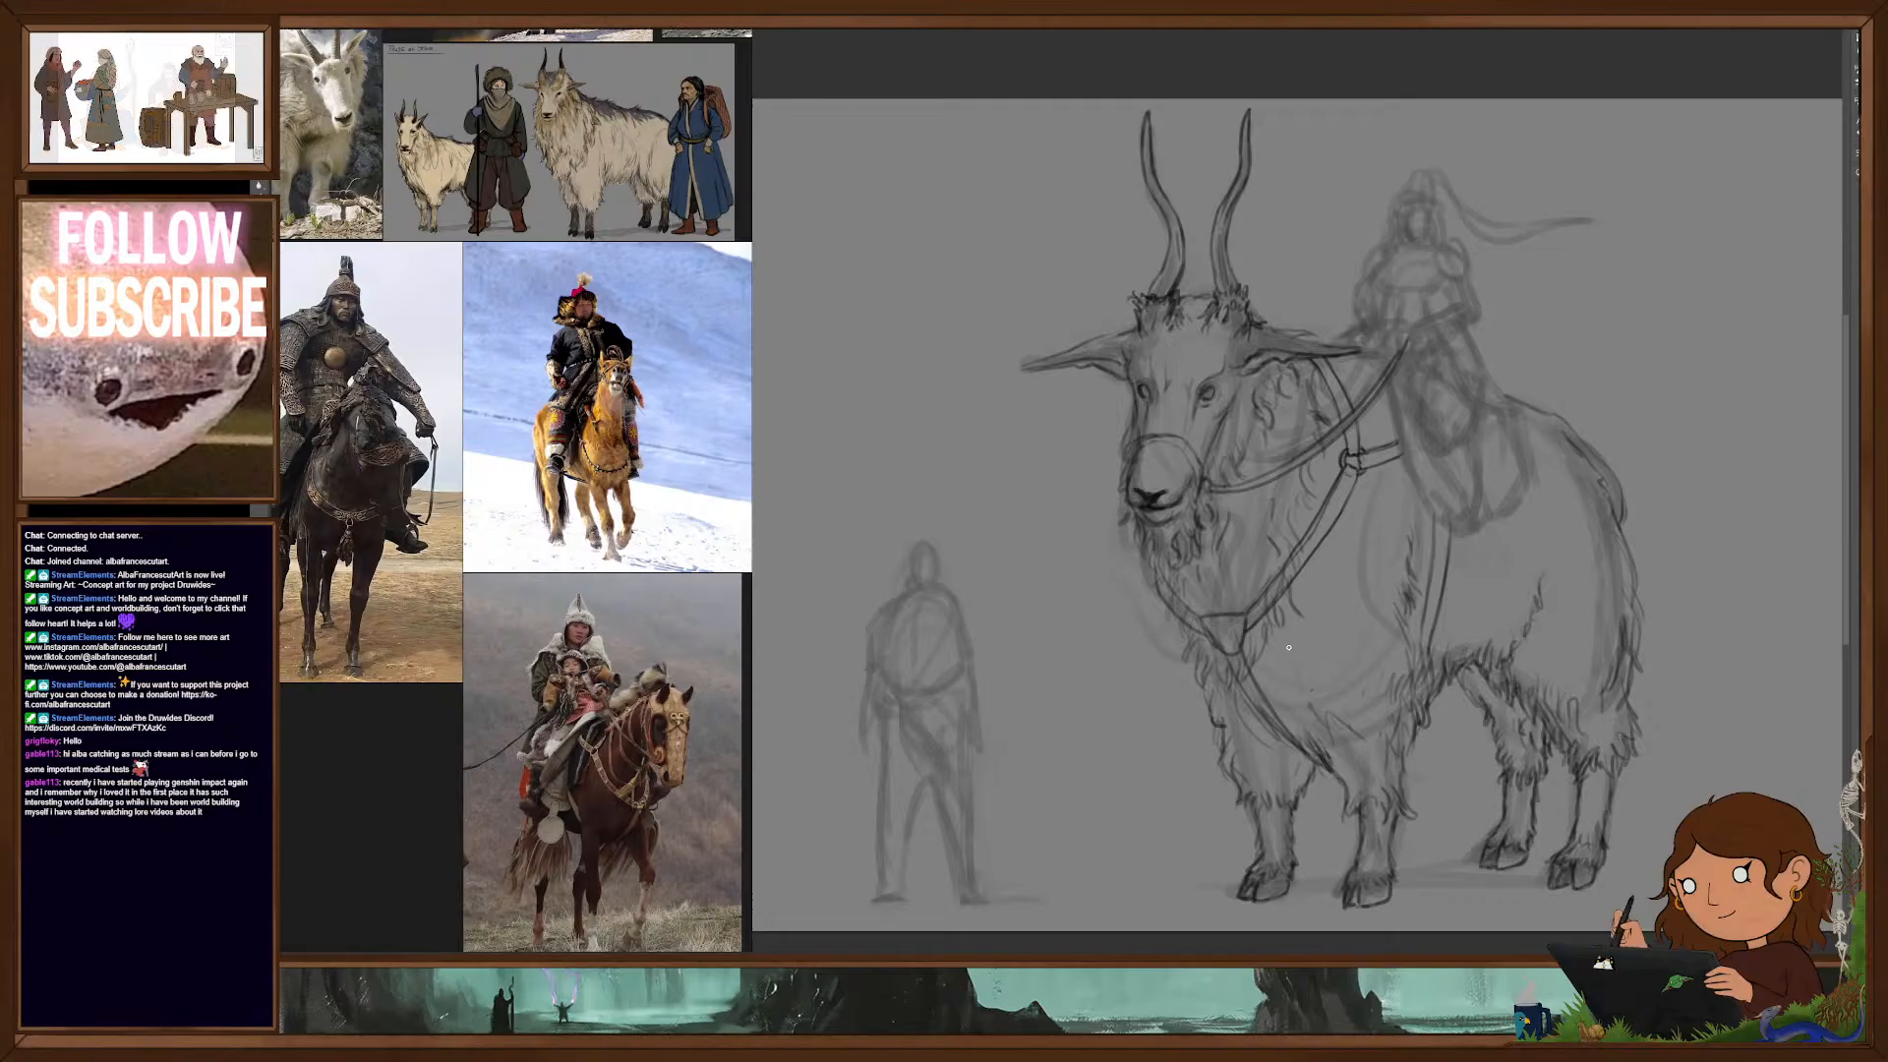
# Step: Draw a round medallion on the goat's chest harness and a double-lined strap running down from it between the front legs
pyautogui.moveTo(1297, 654); pyautogui.dragTo(1303, 675)
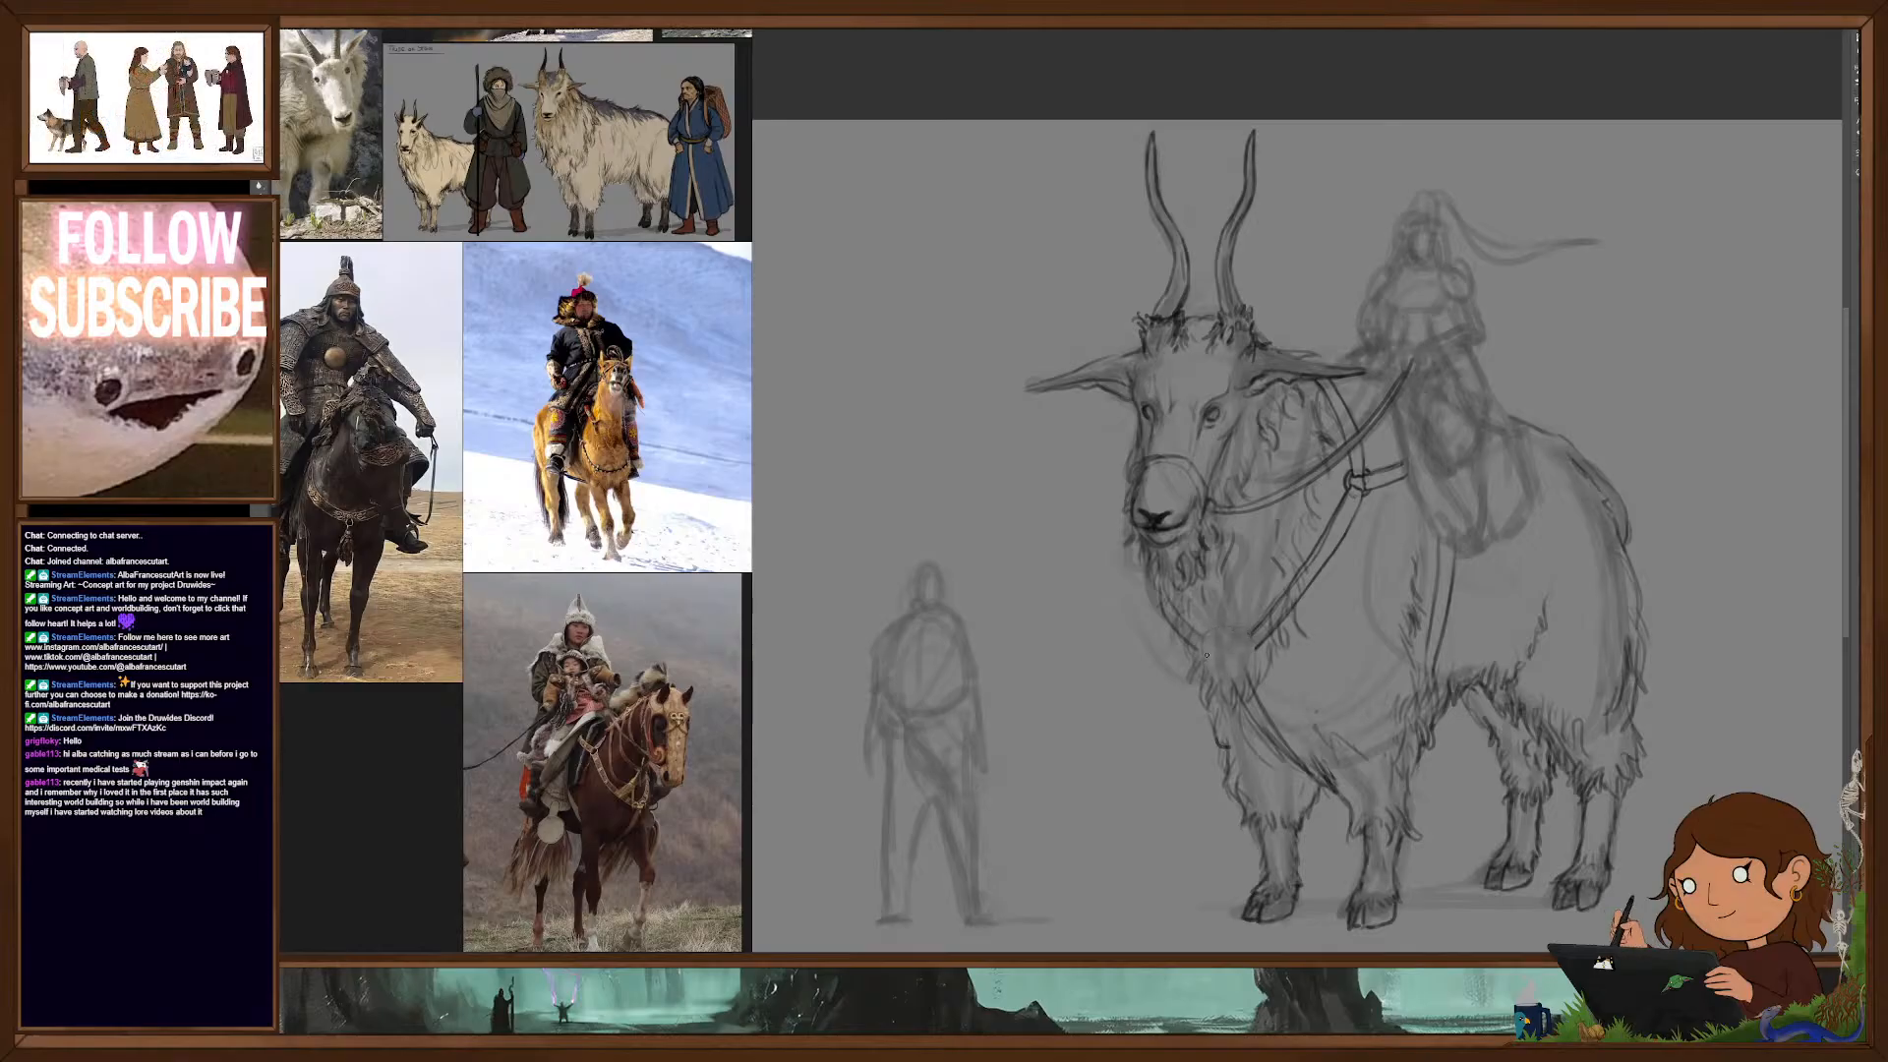
pyautogui.moveTo(1202, 640)
pyautogui.mouseDown()
pyautogui.moveTo(1217, 678)
pyautogui.moveTo(1241, 680)
pyautogui.moveTo(1253, 652)
pyautogui.mouseUp()
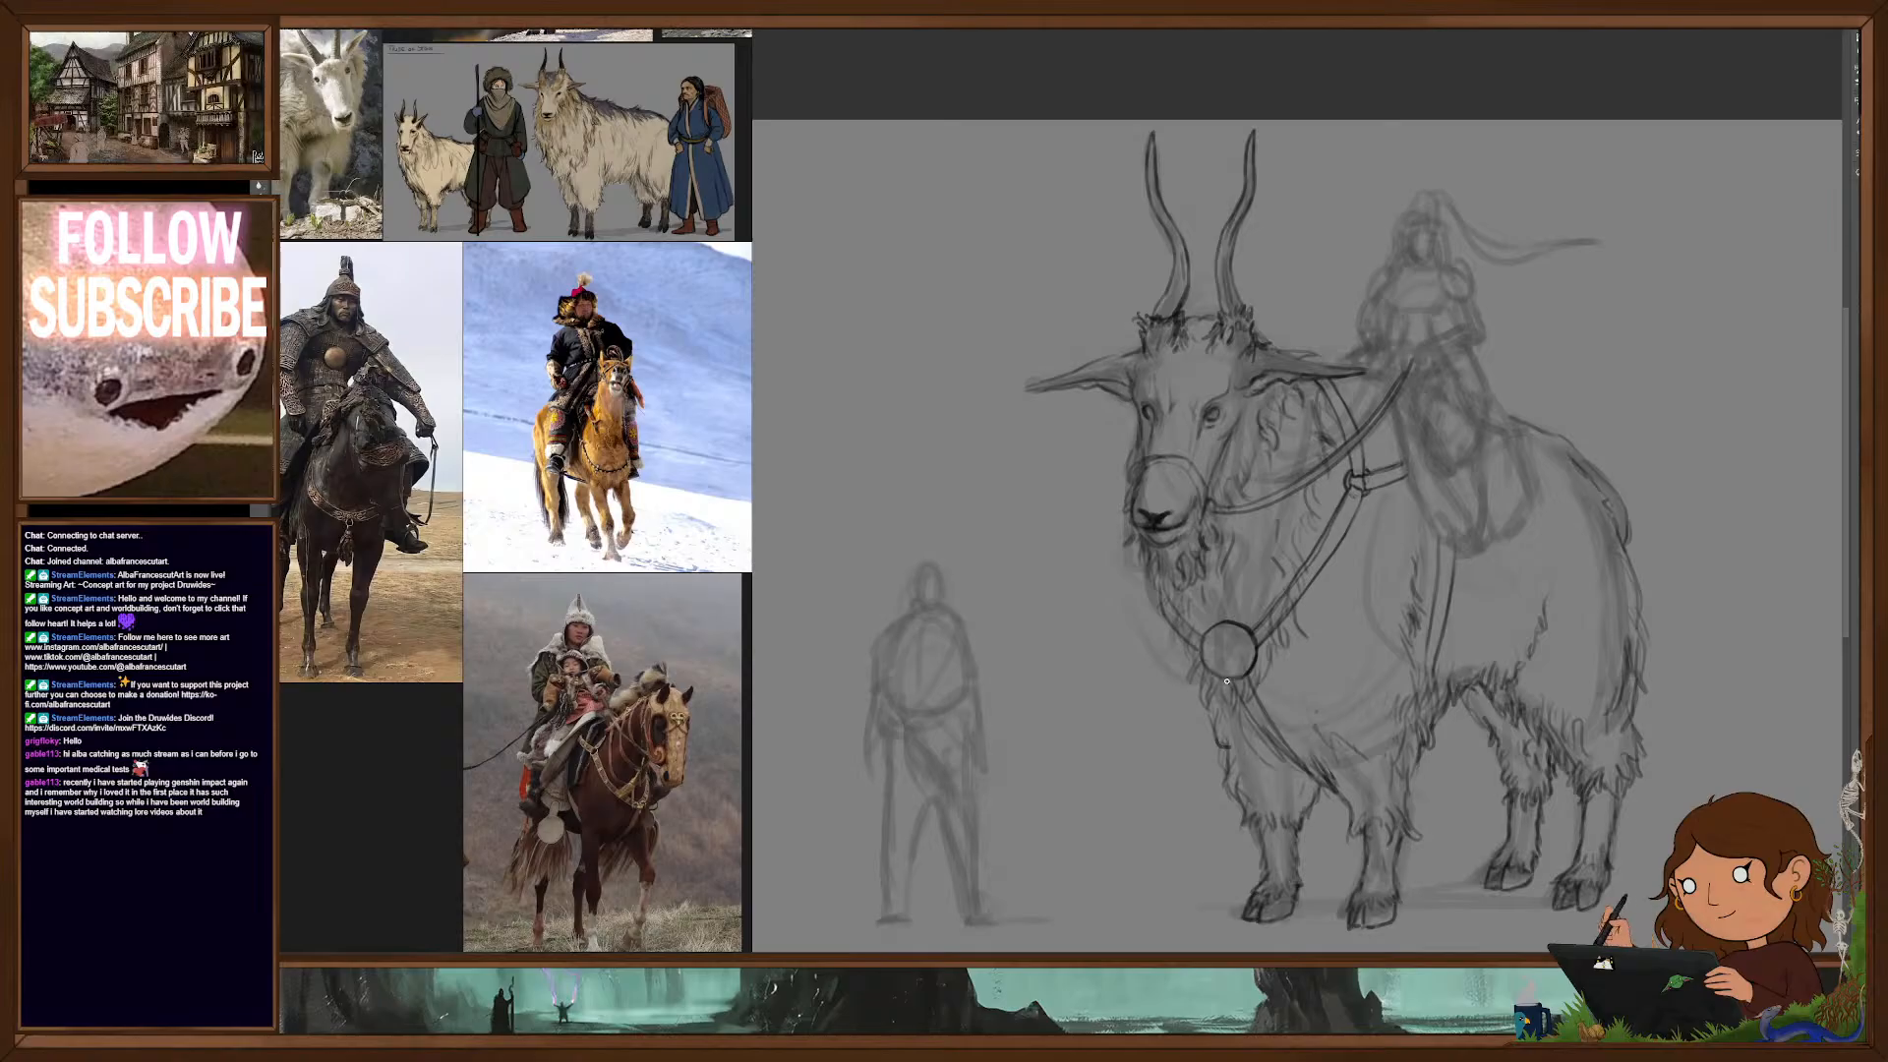
pyautogui.moveTo(1231, 685); pyautogui.dragTo(1307, 772)
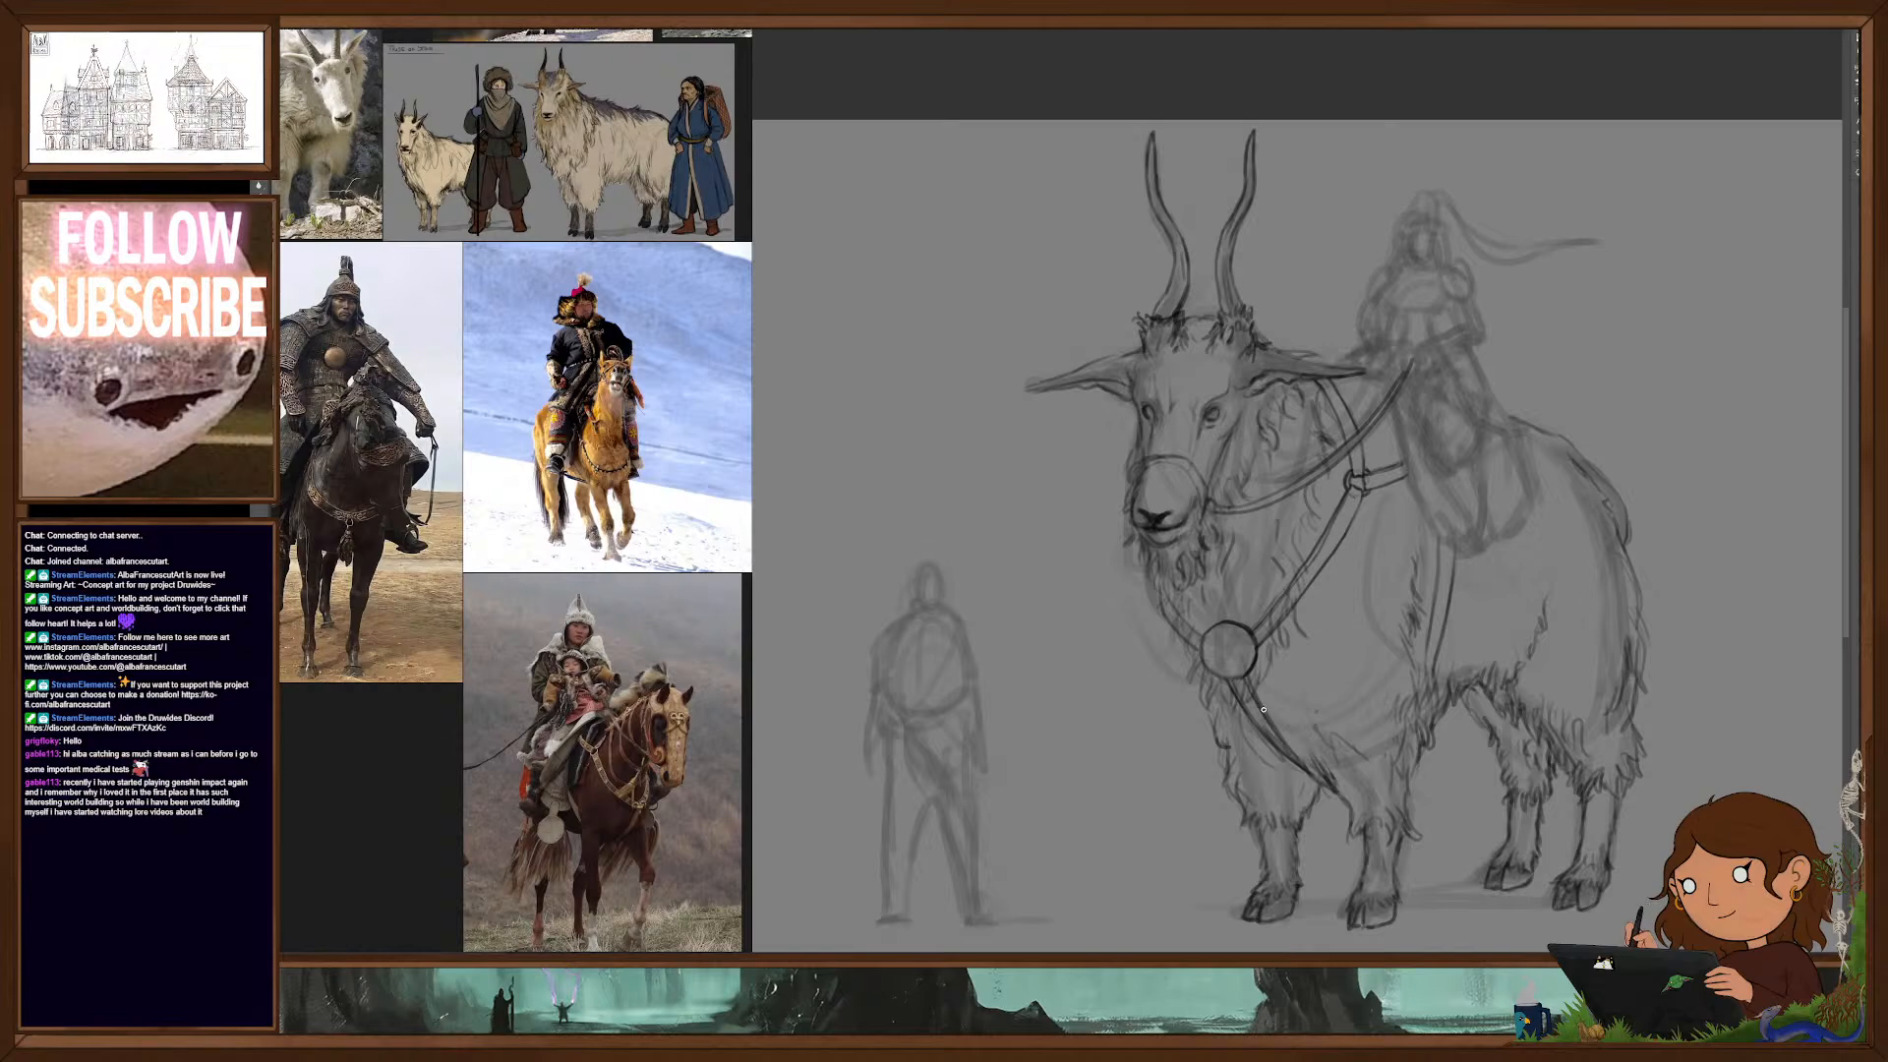
pyautogui.press('b')
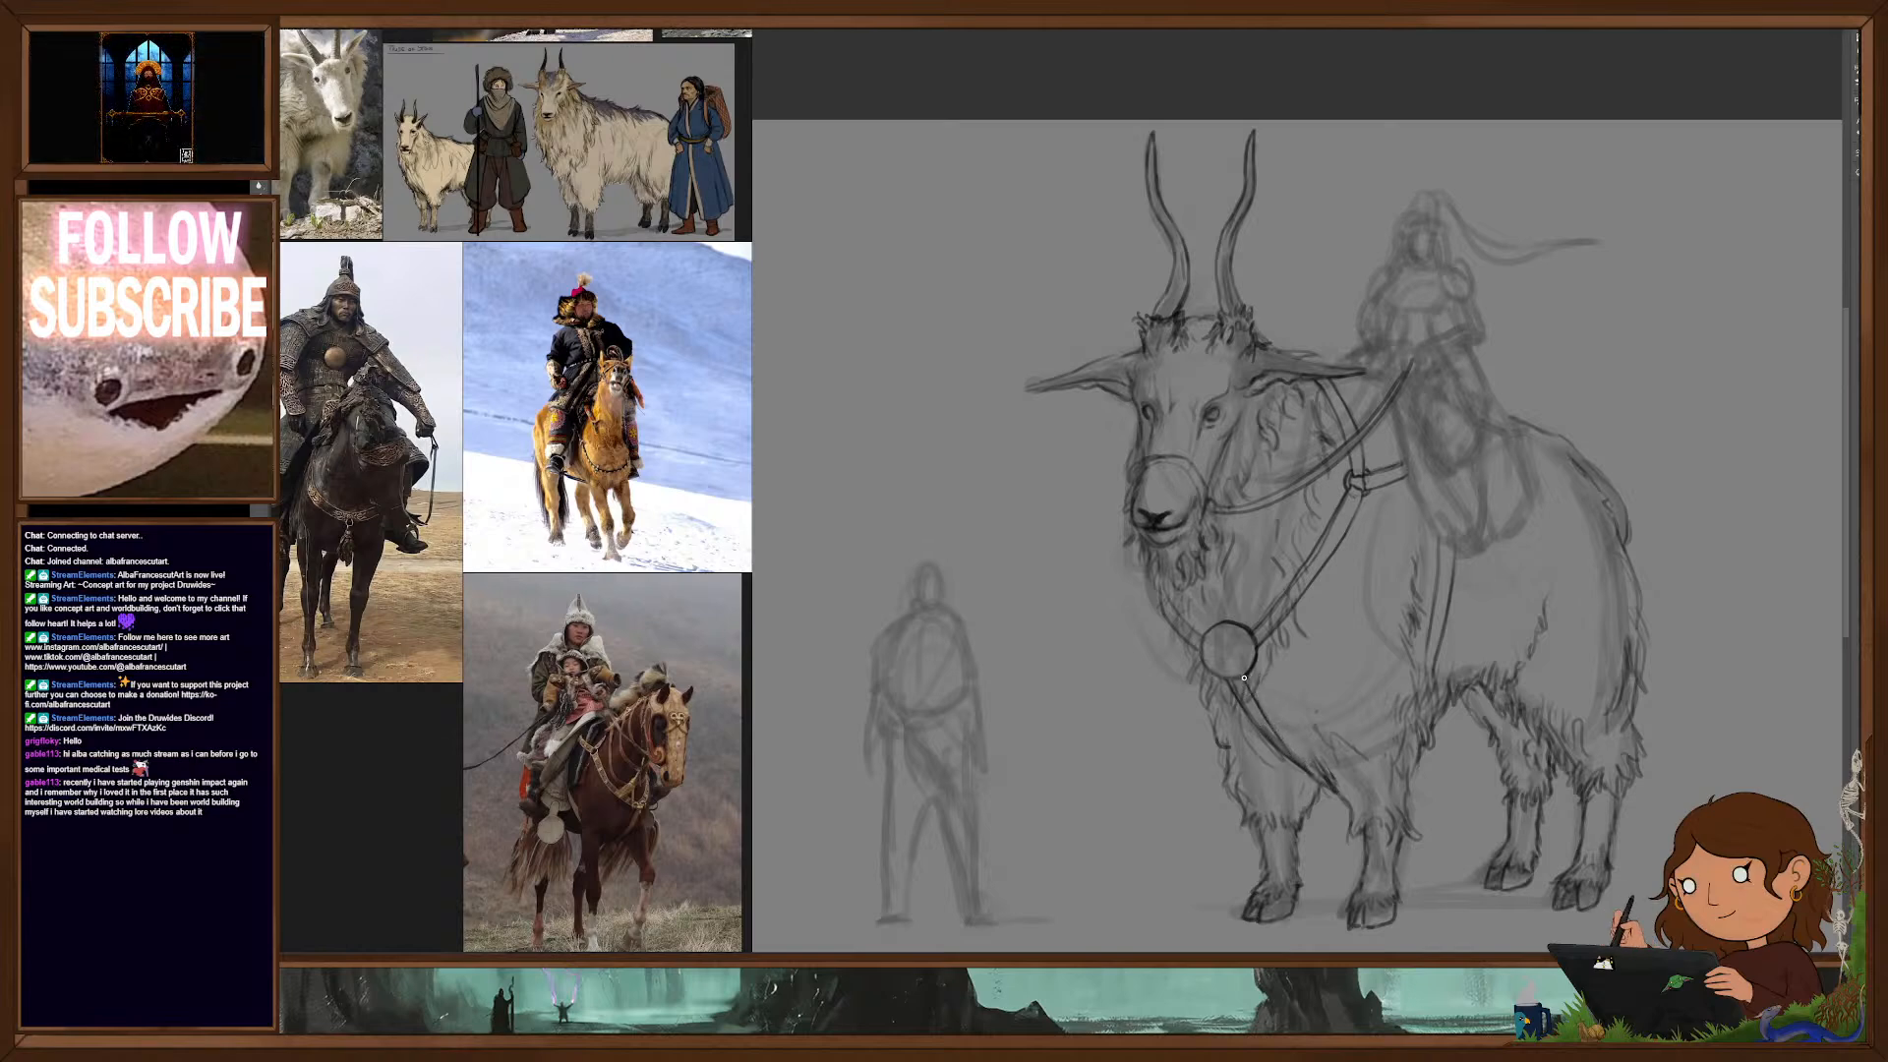
pyautogui.moveTo(1249, 681); pyautogui.dragTo(1316, 784)
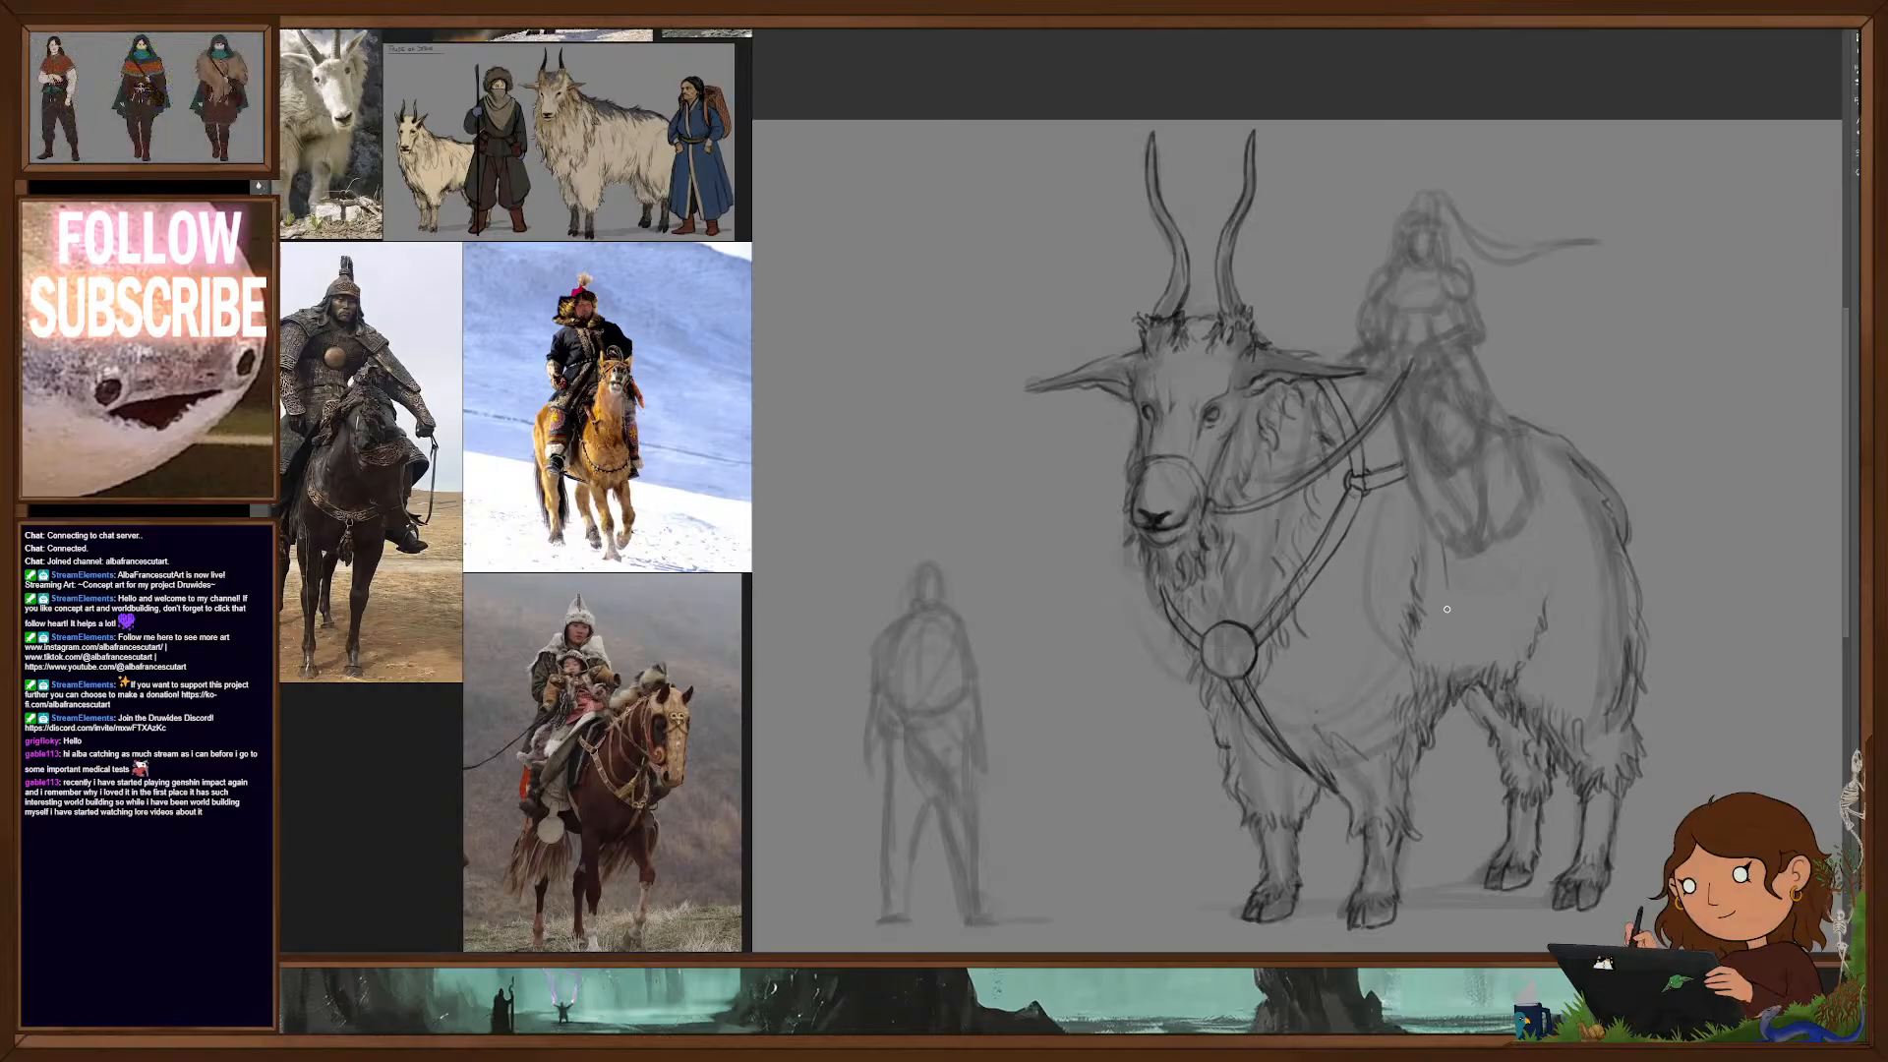
# Step: Draw the vertical girth strap behind the goat's front leg and outline the noseband around its muzzle
pyautogui.moveTo(1449, 605); pyautogui.dragTo(1447, 703)
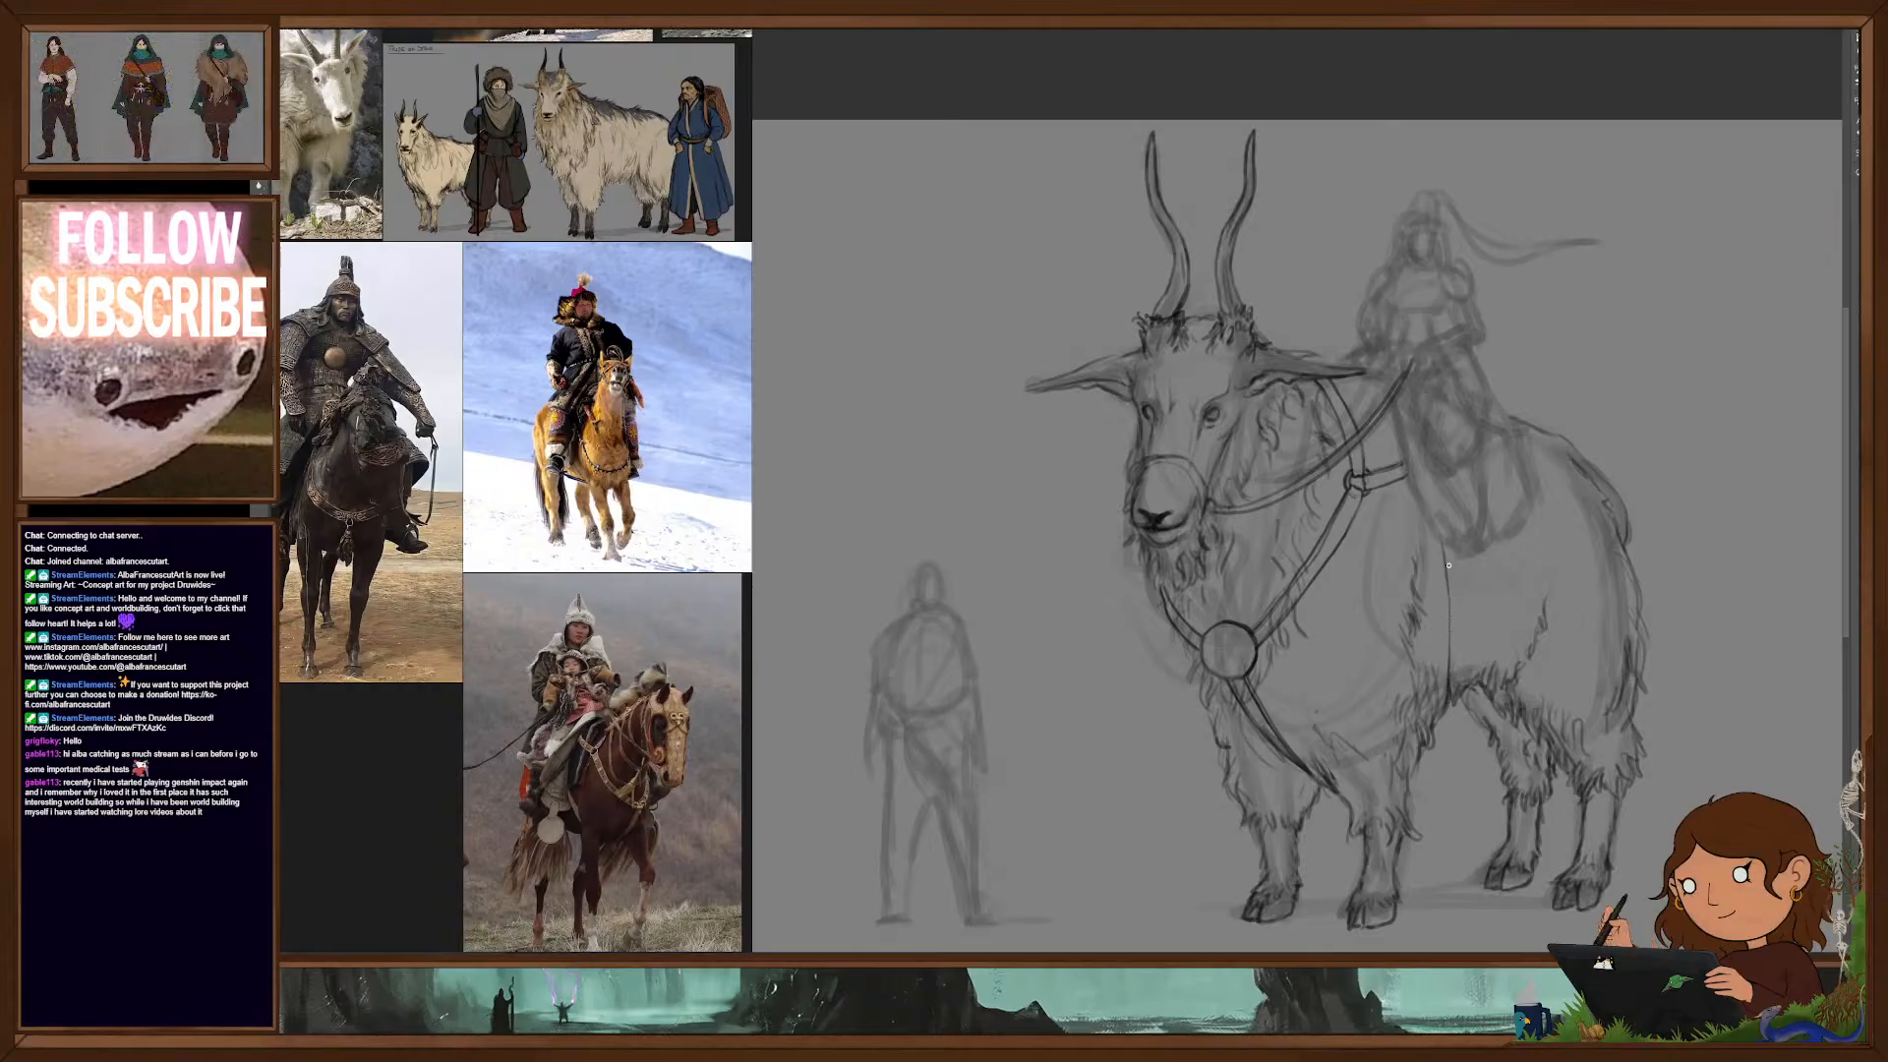
pyautogui.moveTo(1450, 590); pyautogui.dragTo(1454, 678)
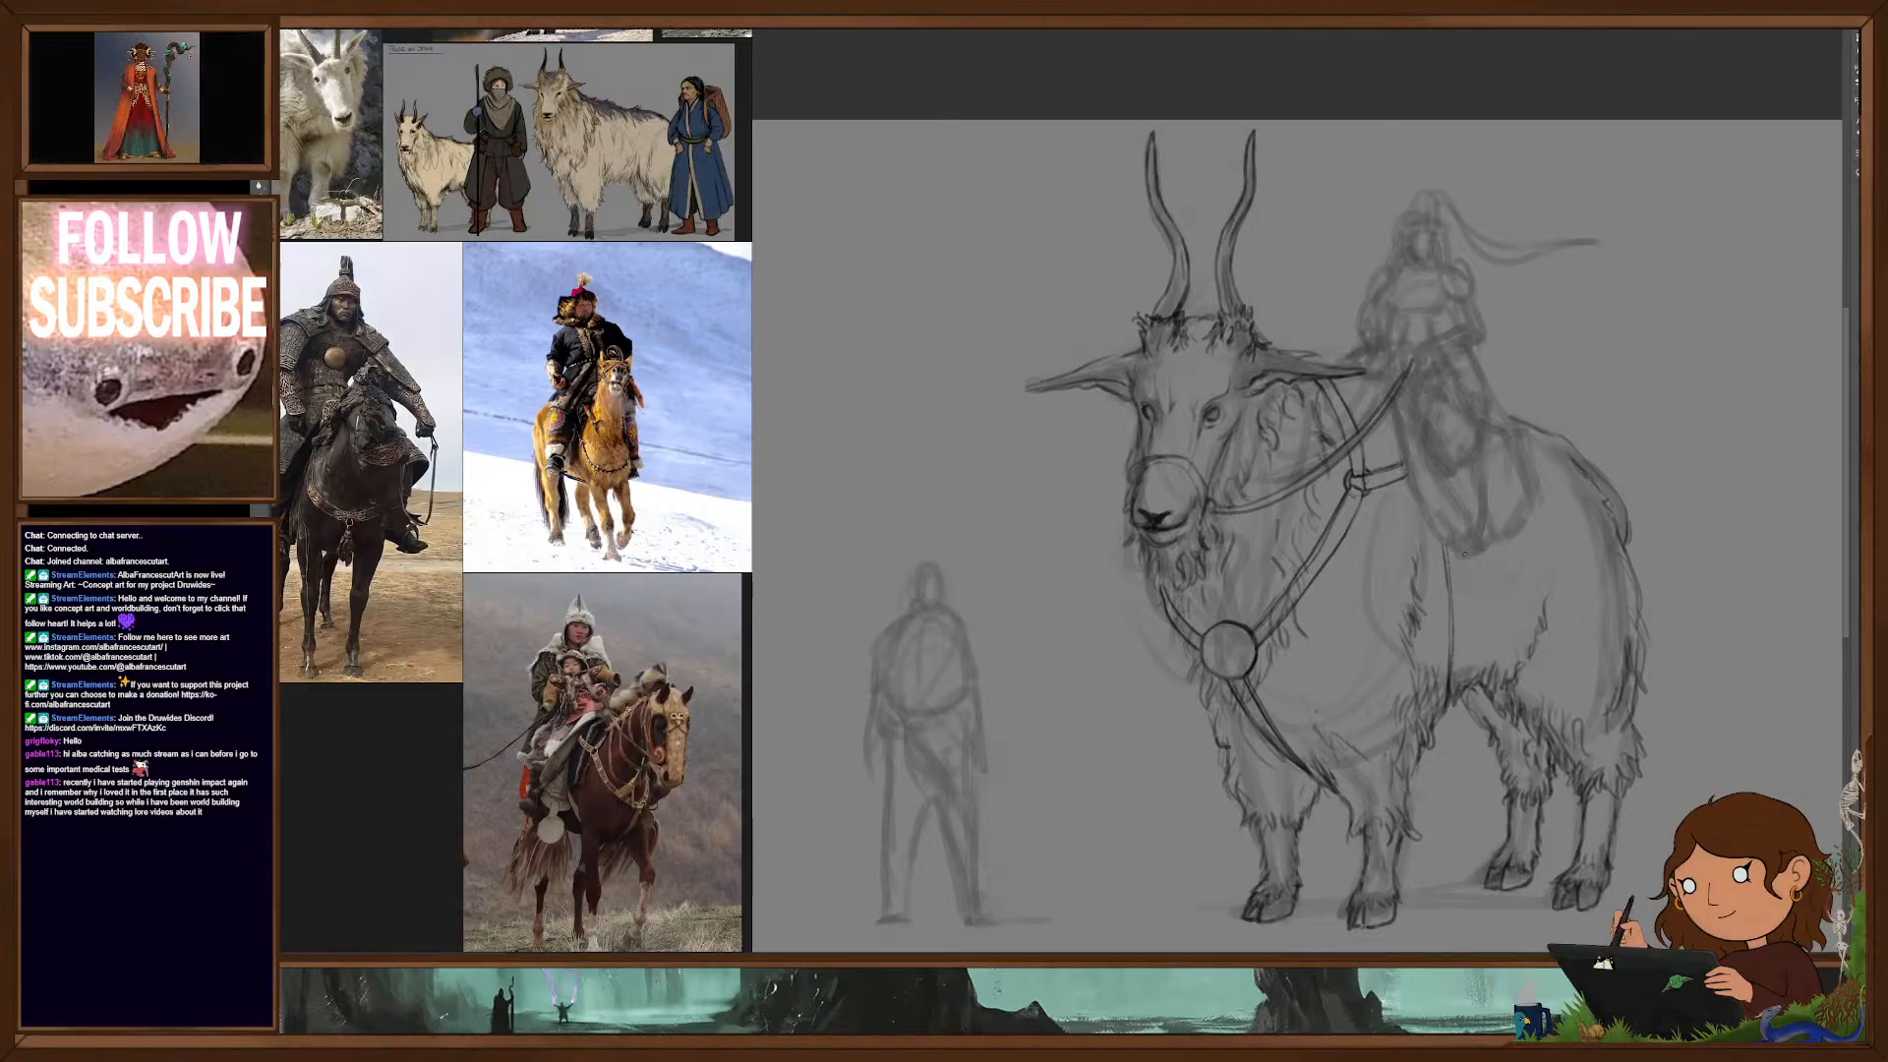
pyautogui.moveTo(1462, 560); pyautogui.dragTo(1461, 633)
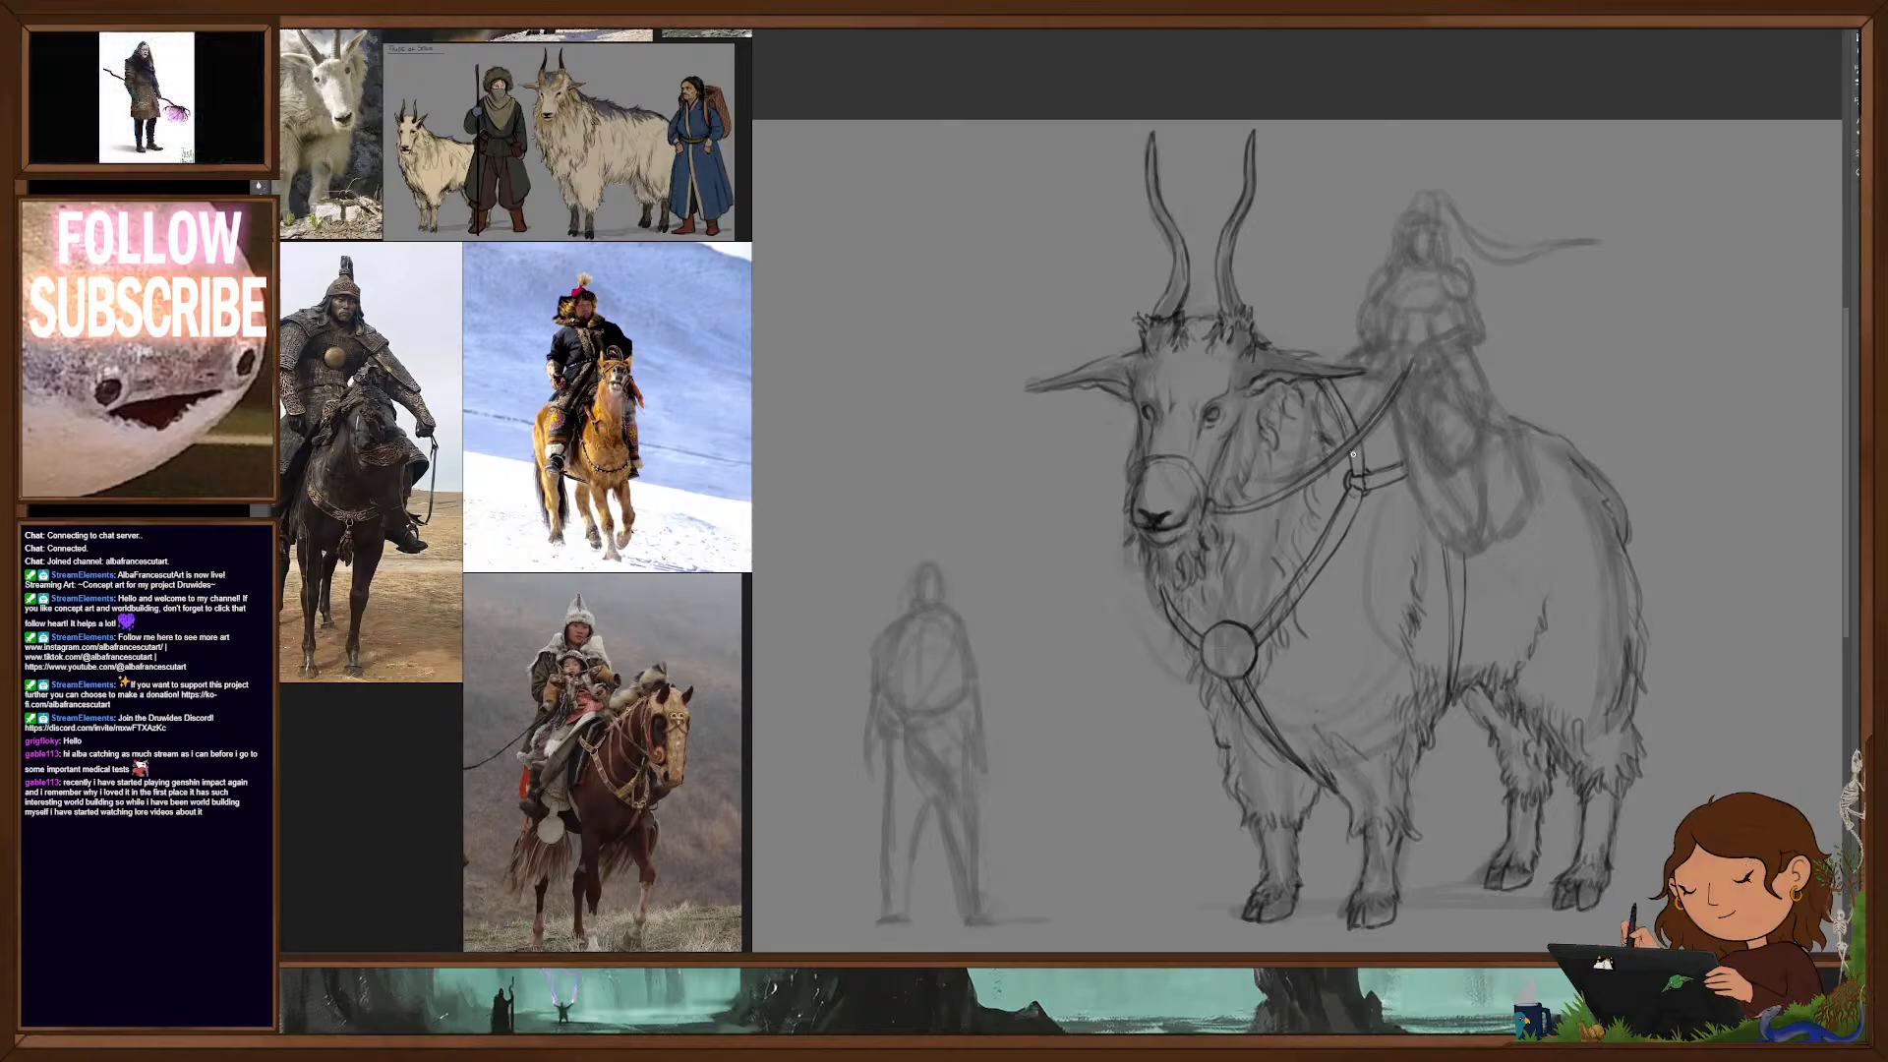
pyautogui.scroll(2, 1196, 553)
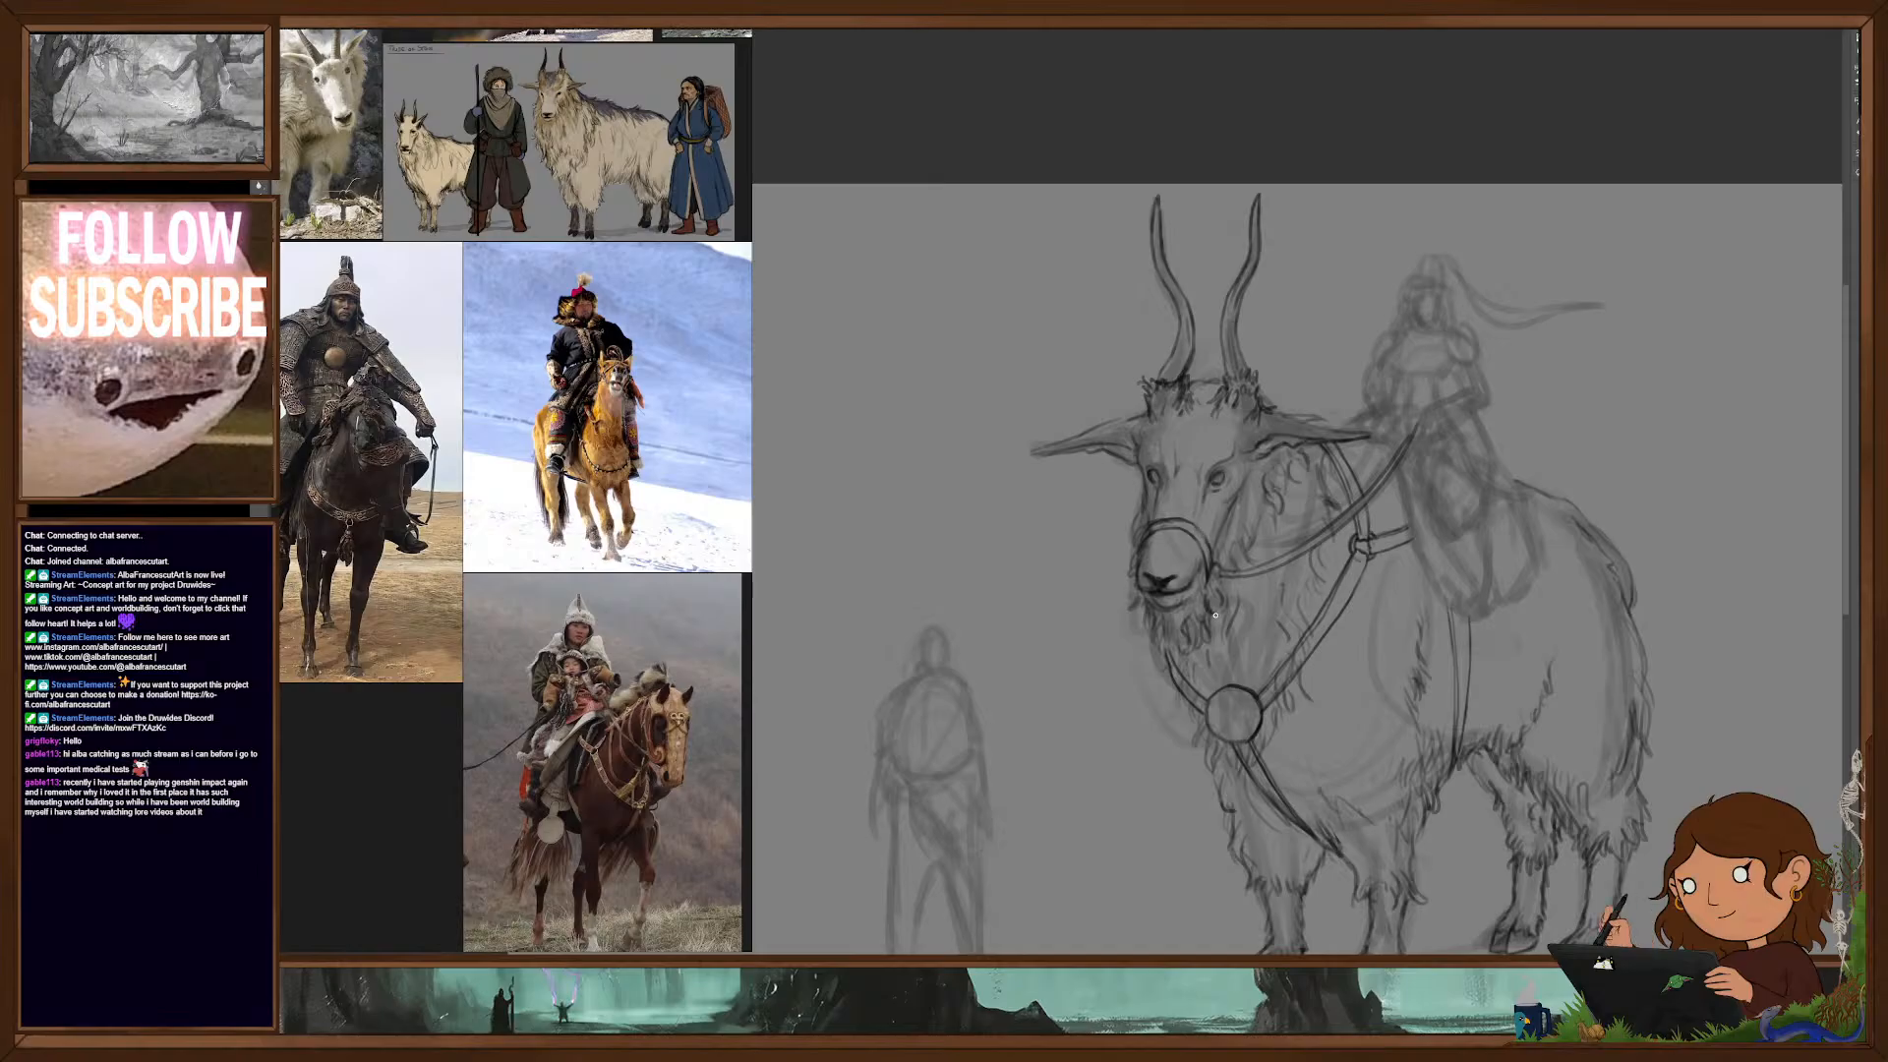
pyautogui.moveTo(1375, 677); pyautogui.dragTo(1436, 602)
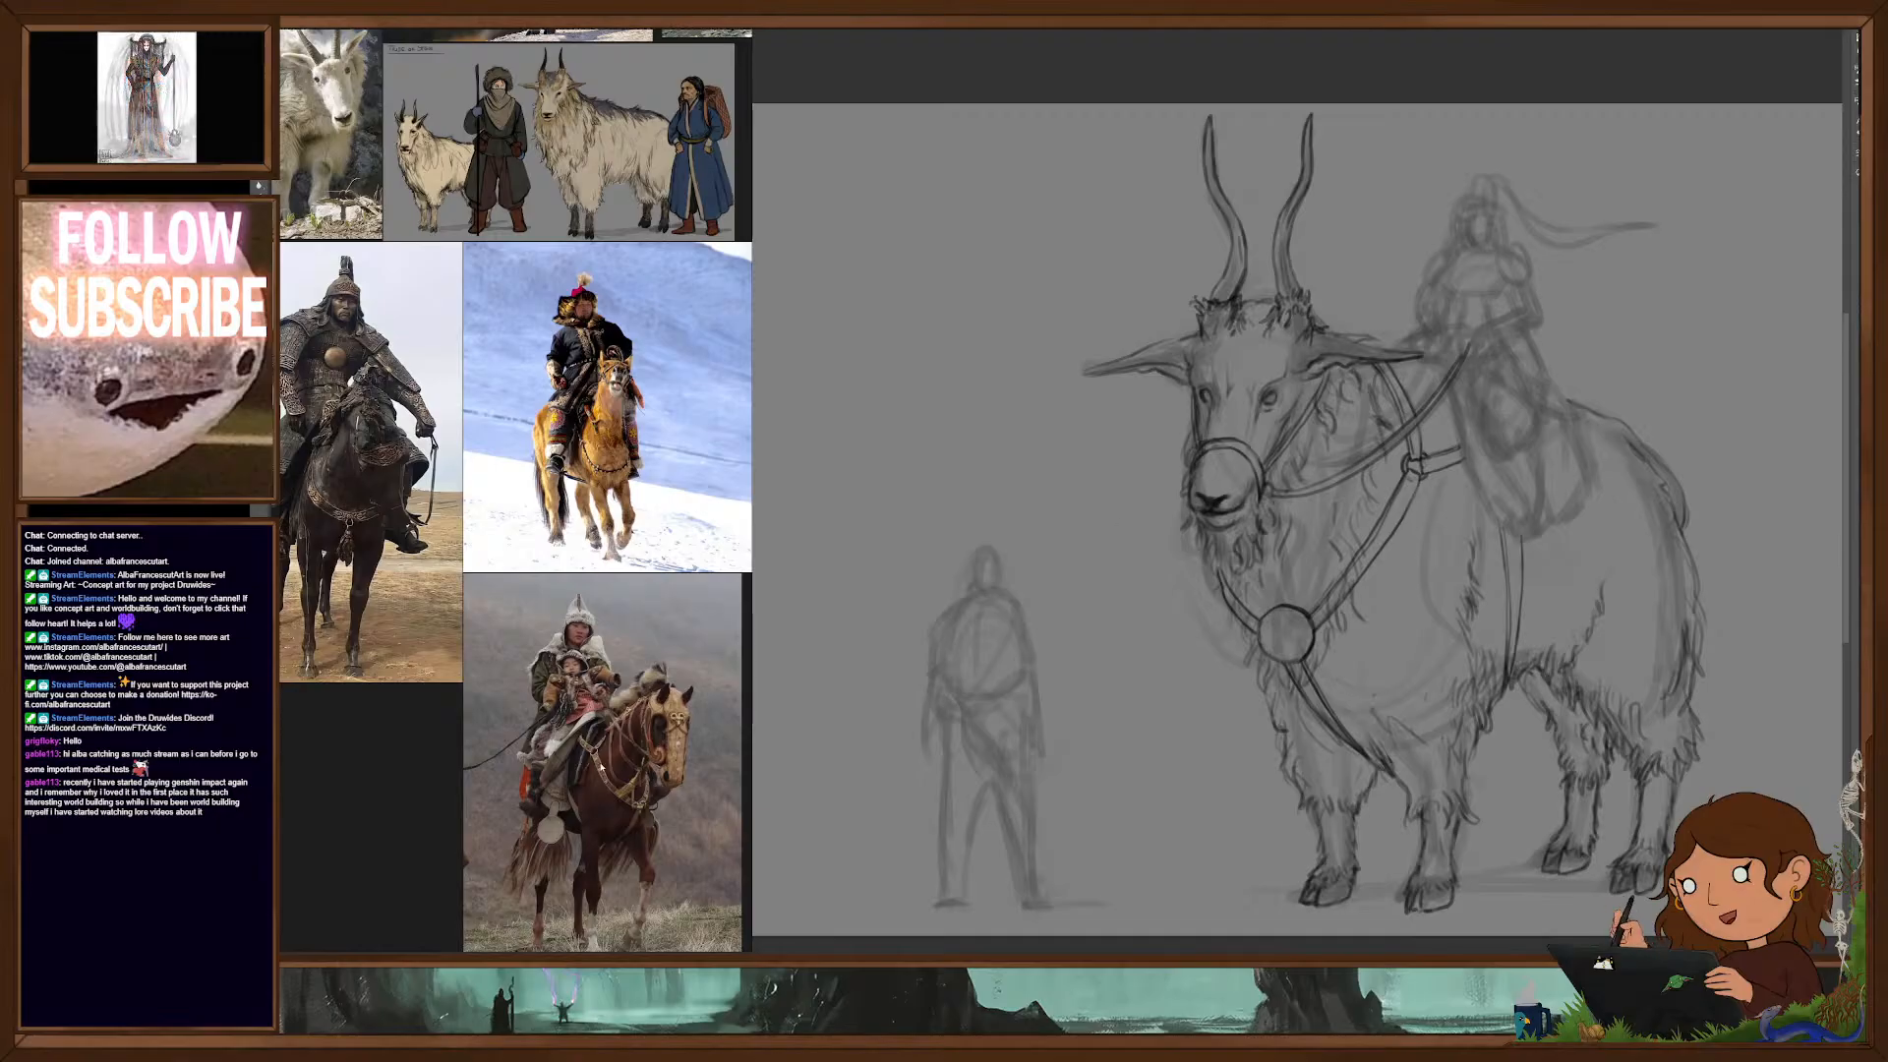
# Step: Examine the reference photos of mounted riders for the horses' harness and tack
pyautogui.scroll(4, 644, 757)
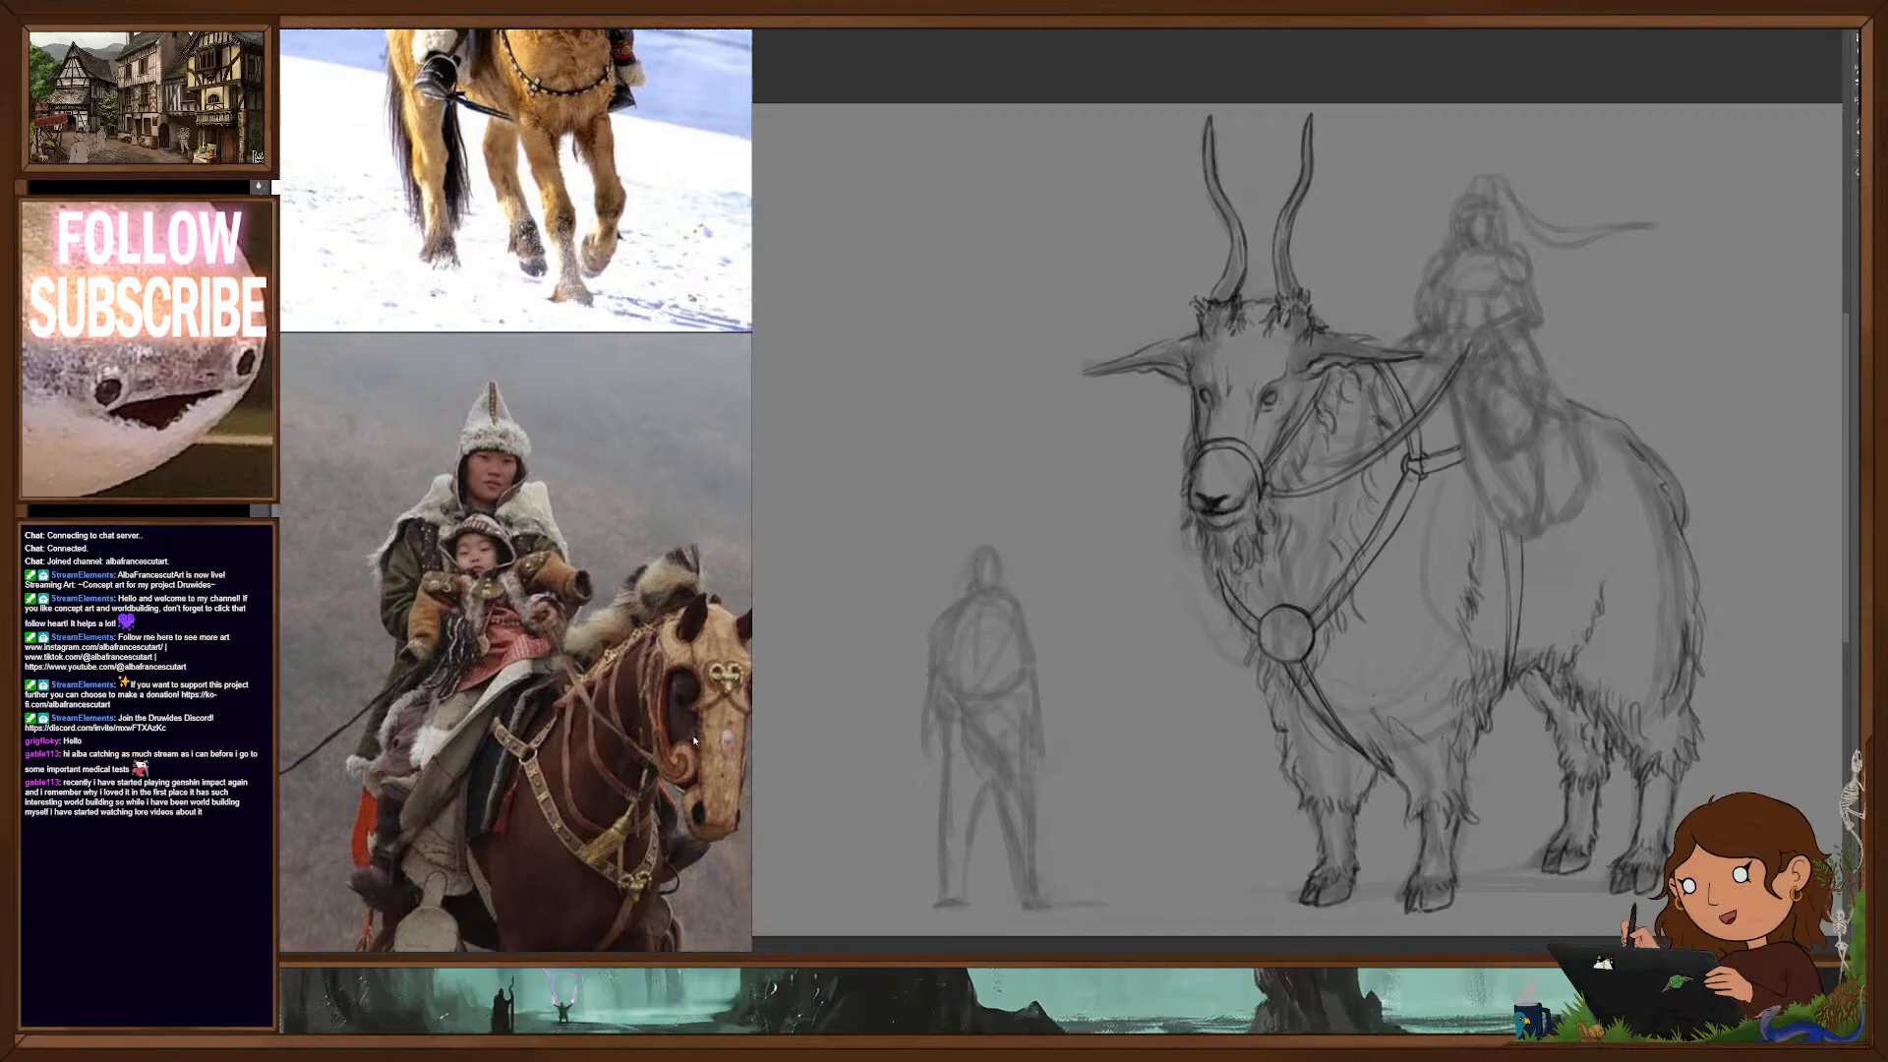
pyautogui.scroll(-3, 694, 740)
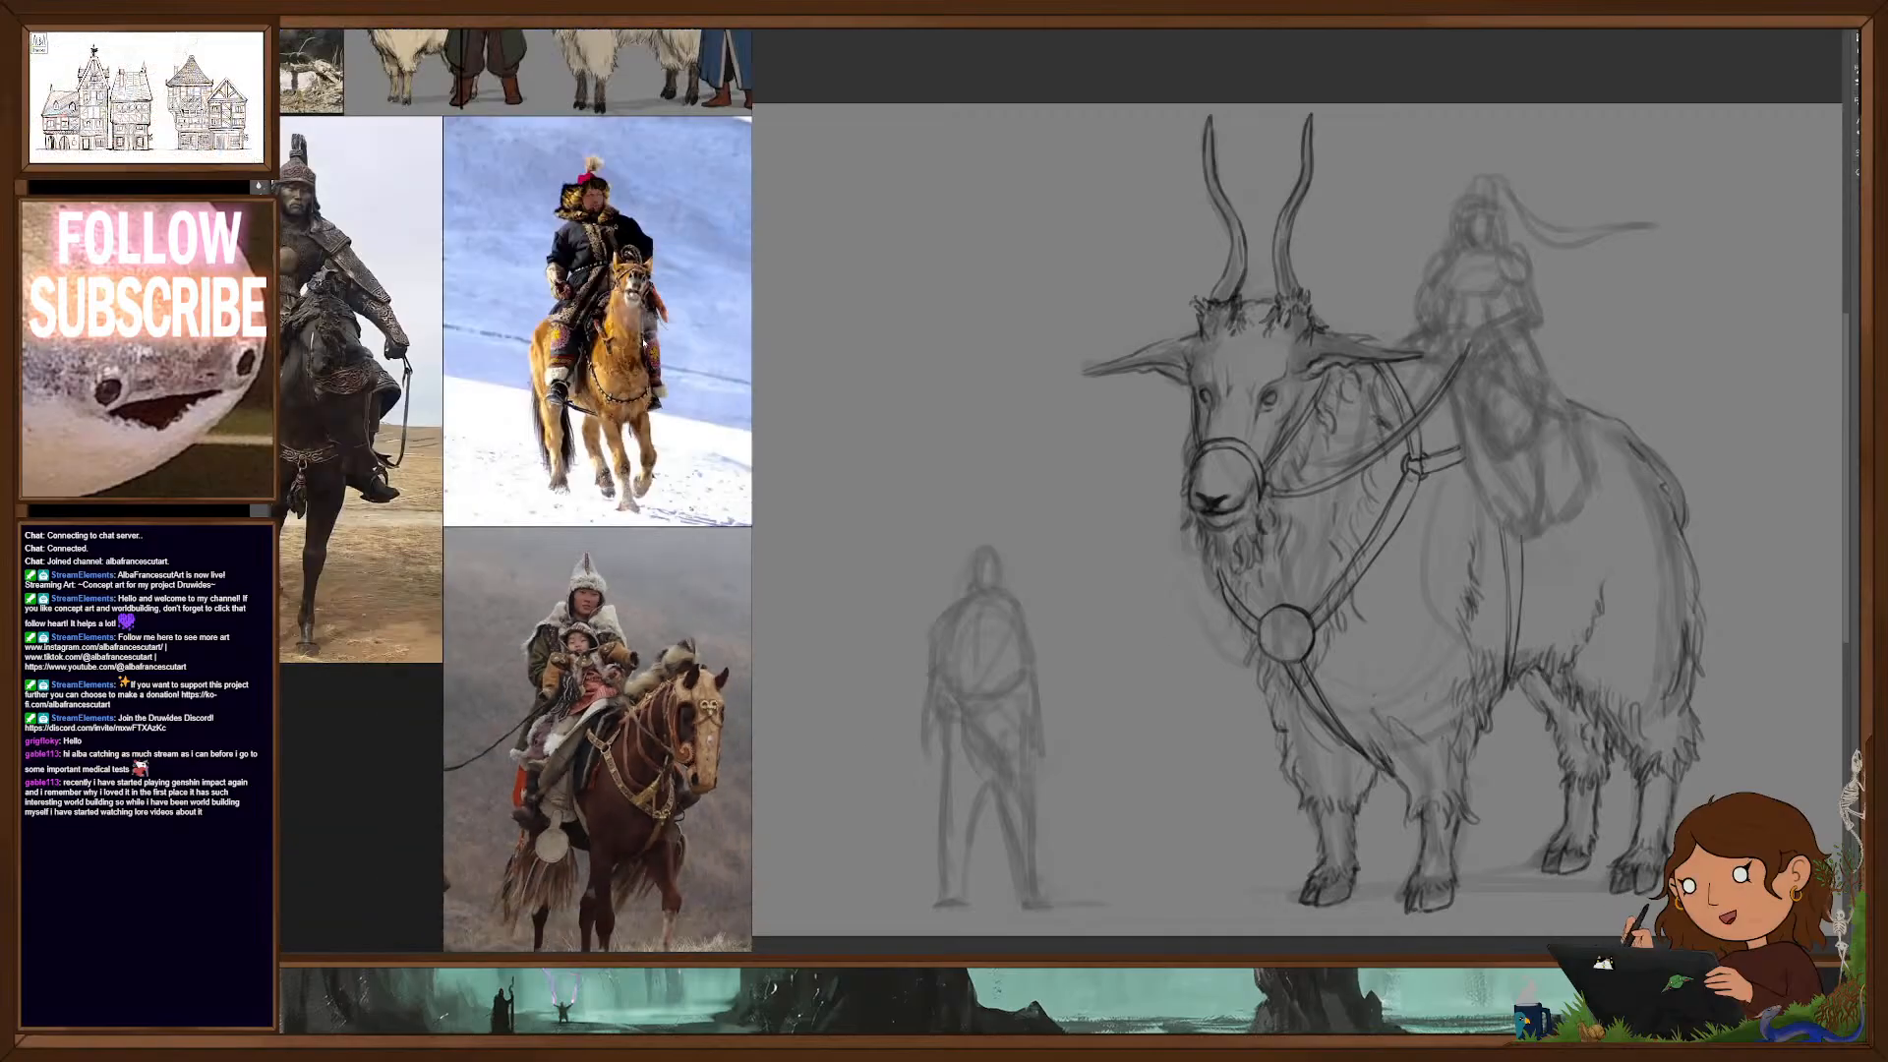
pyautogui.scroll(3, 639, 337)
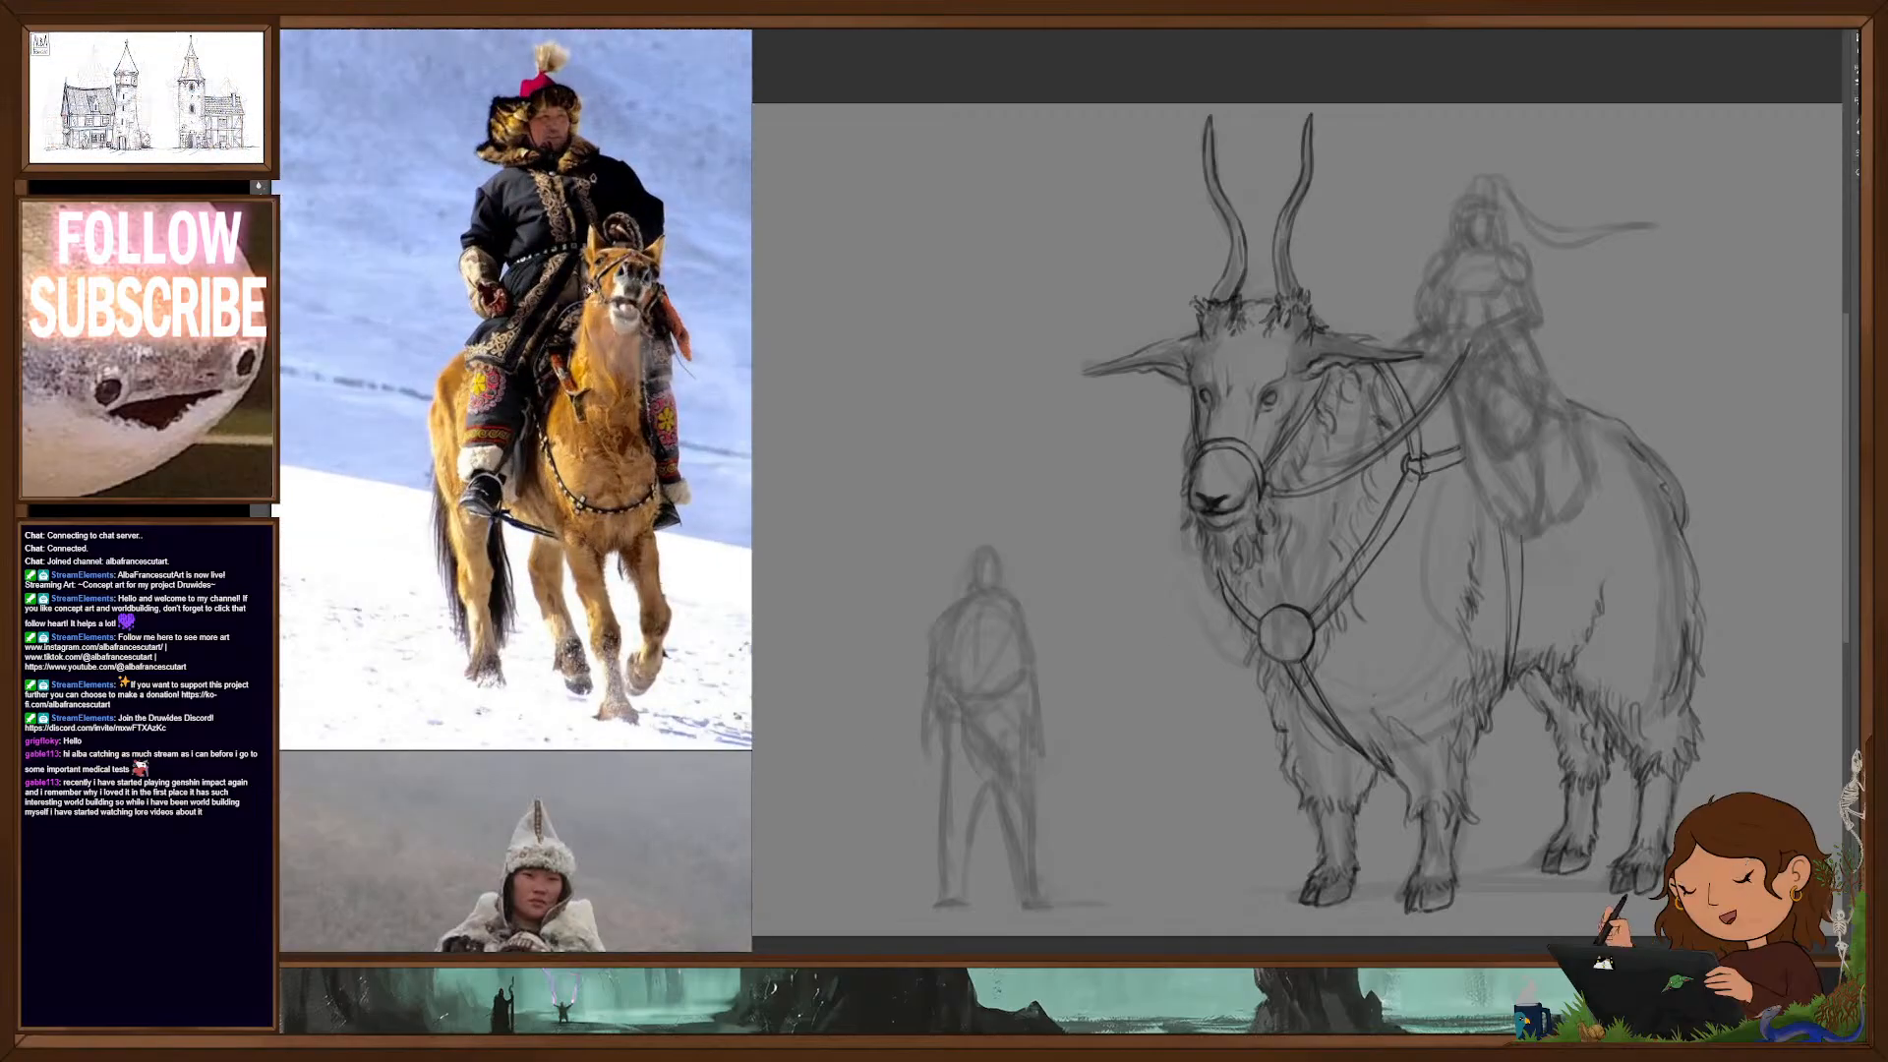
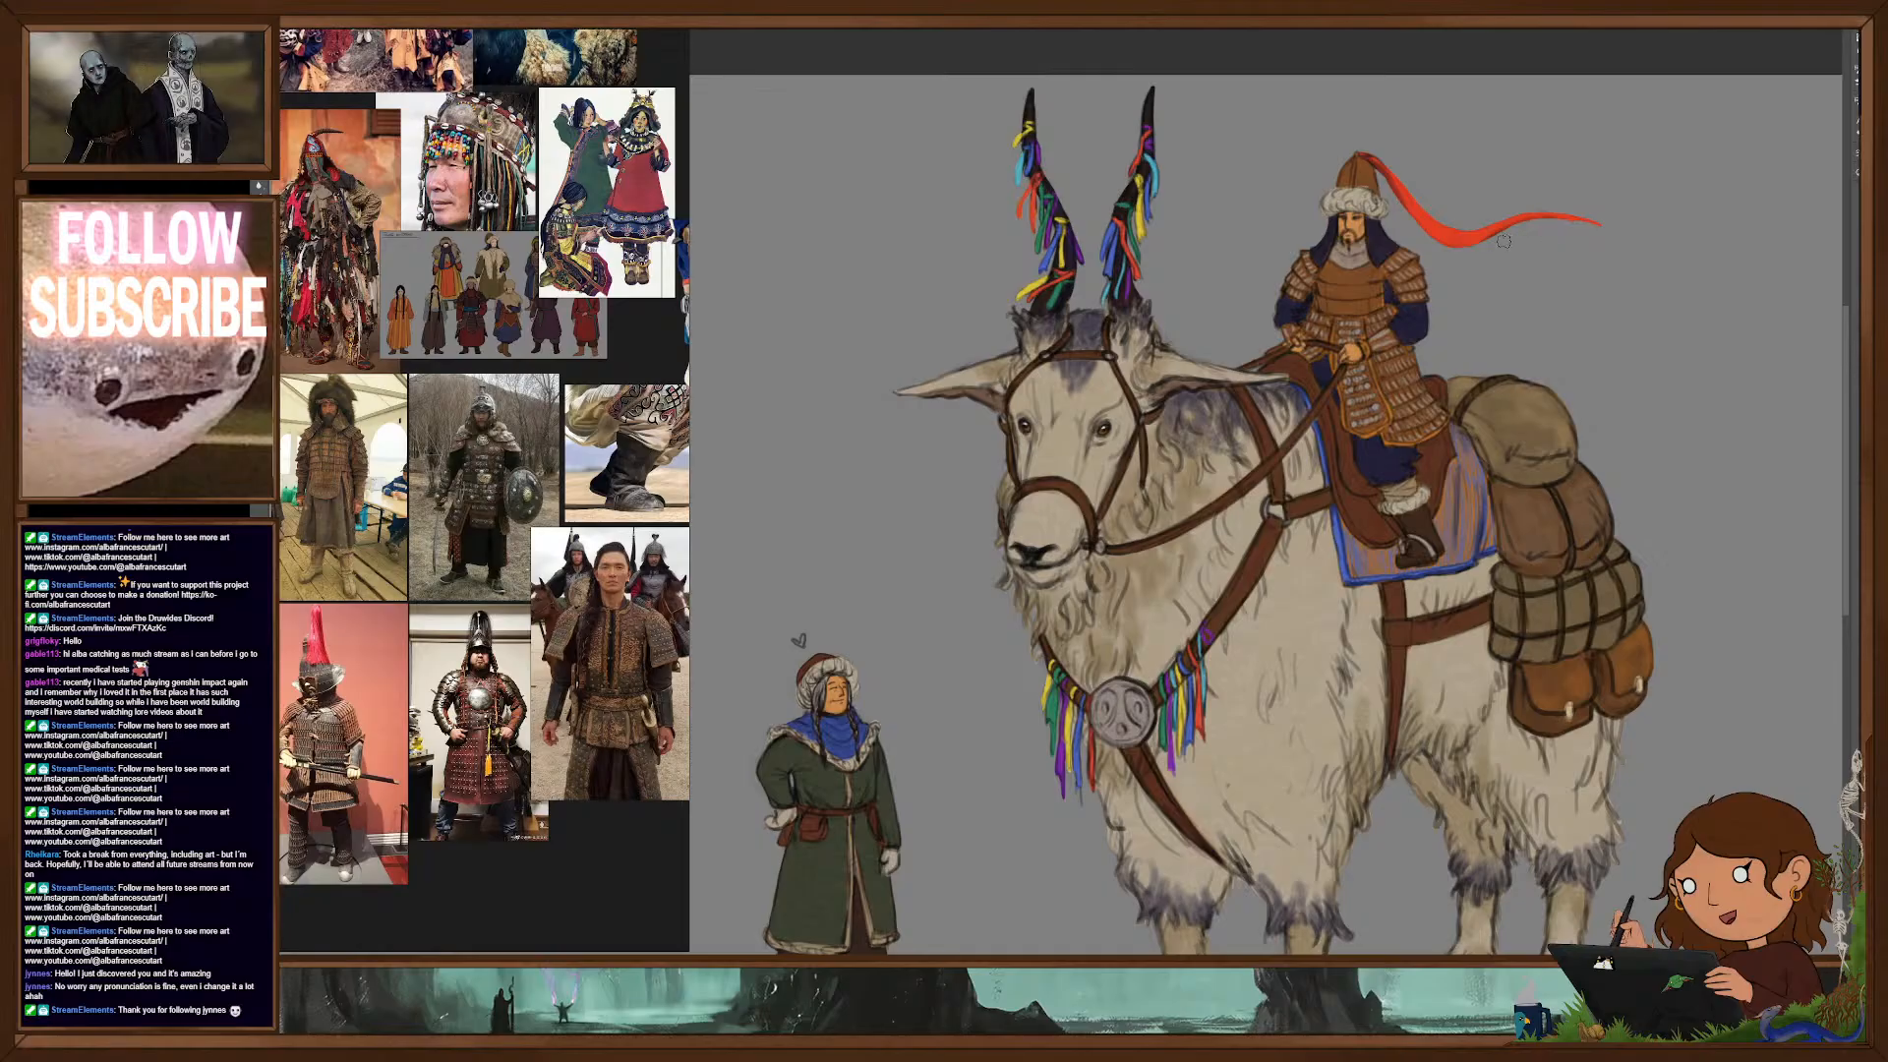
# Step: Review the whole coloured painting of the giant goat, its rider and the standing figure
pyautogui.scroll(-1, 1648, 306)
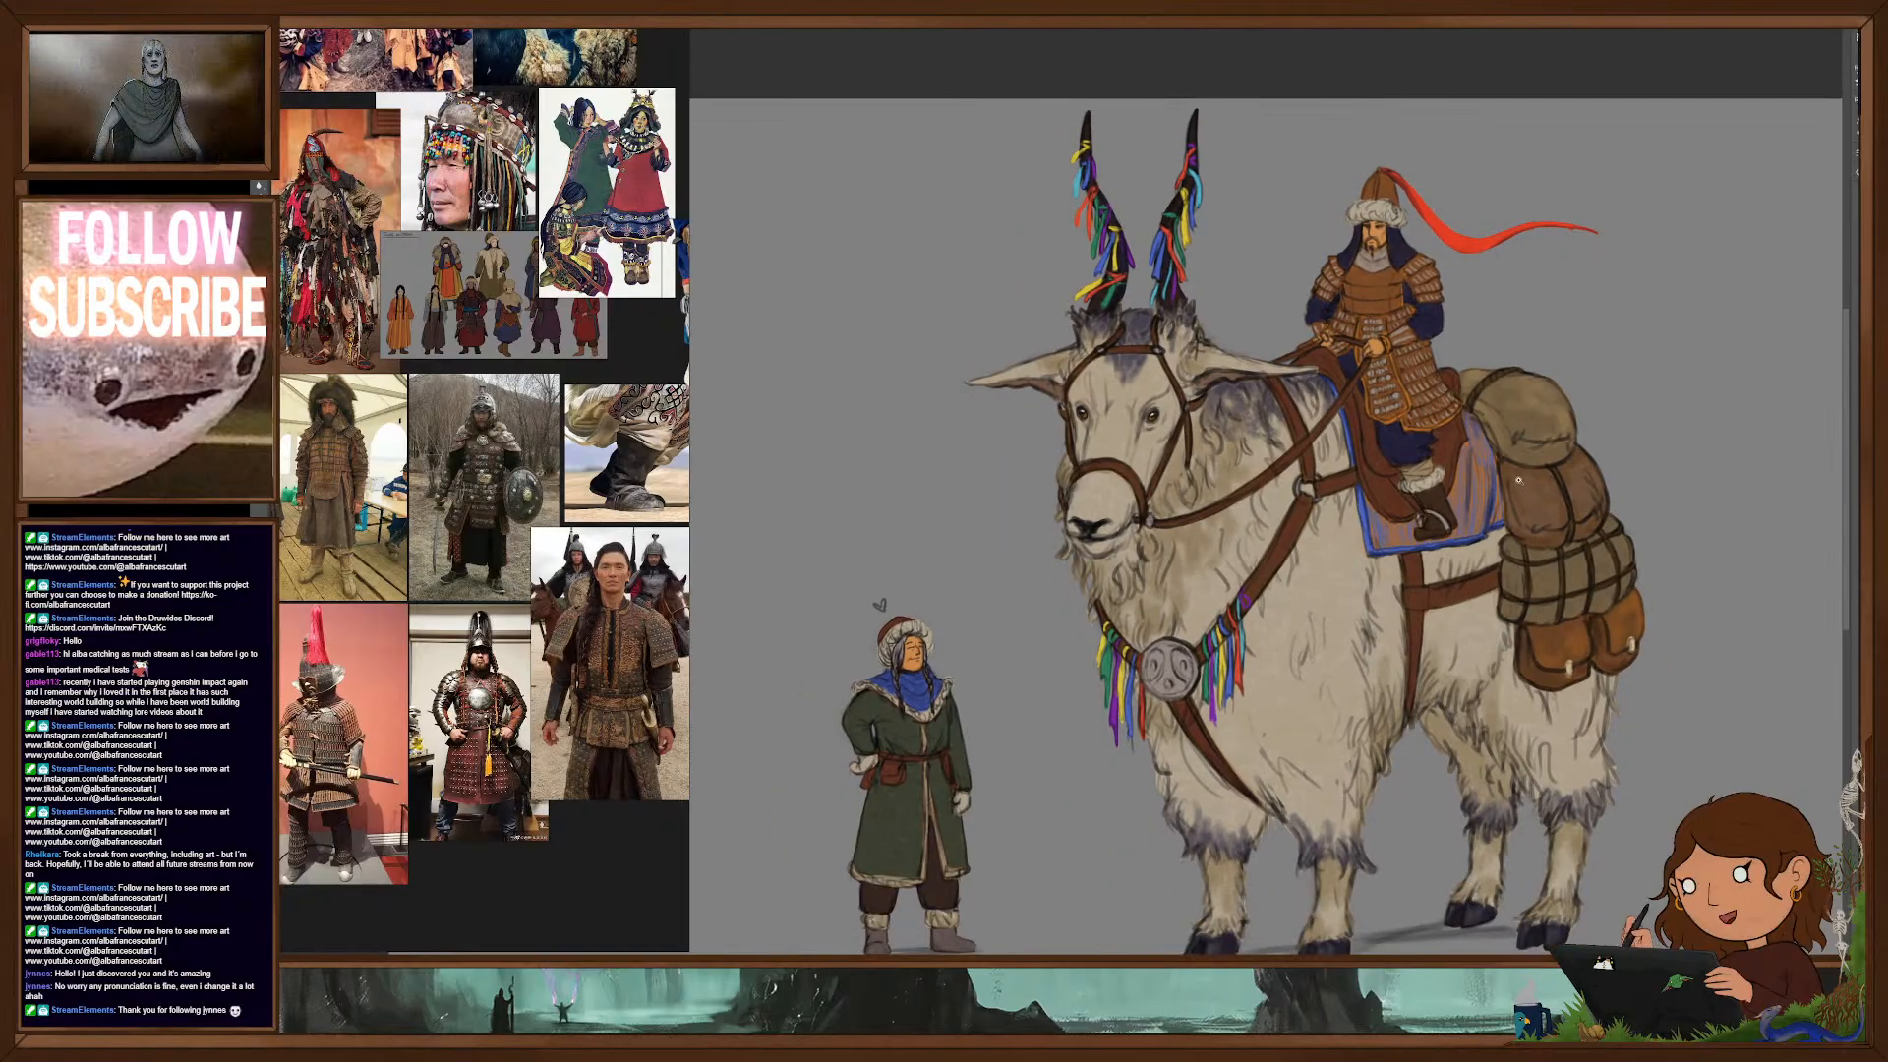
pyautogui.scroll(-3, 1518, 480)
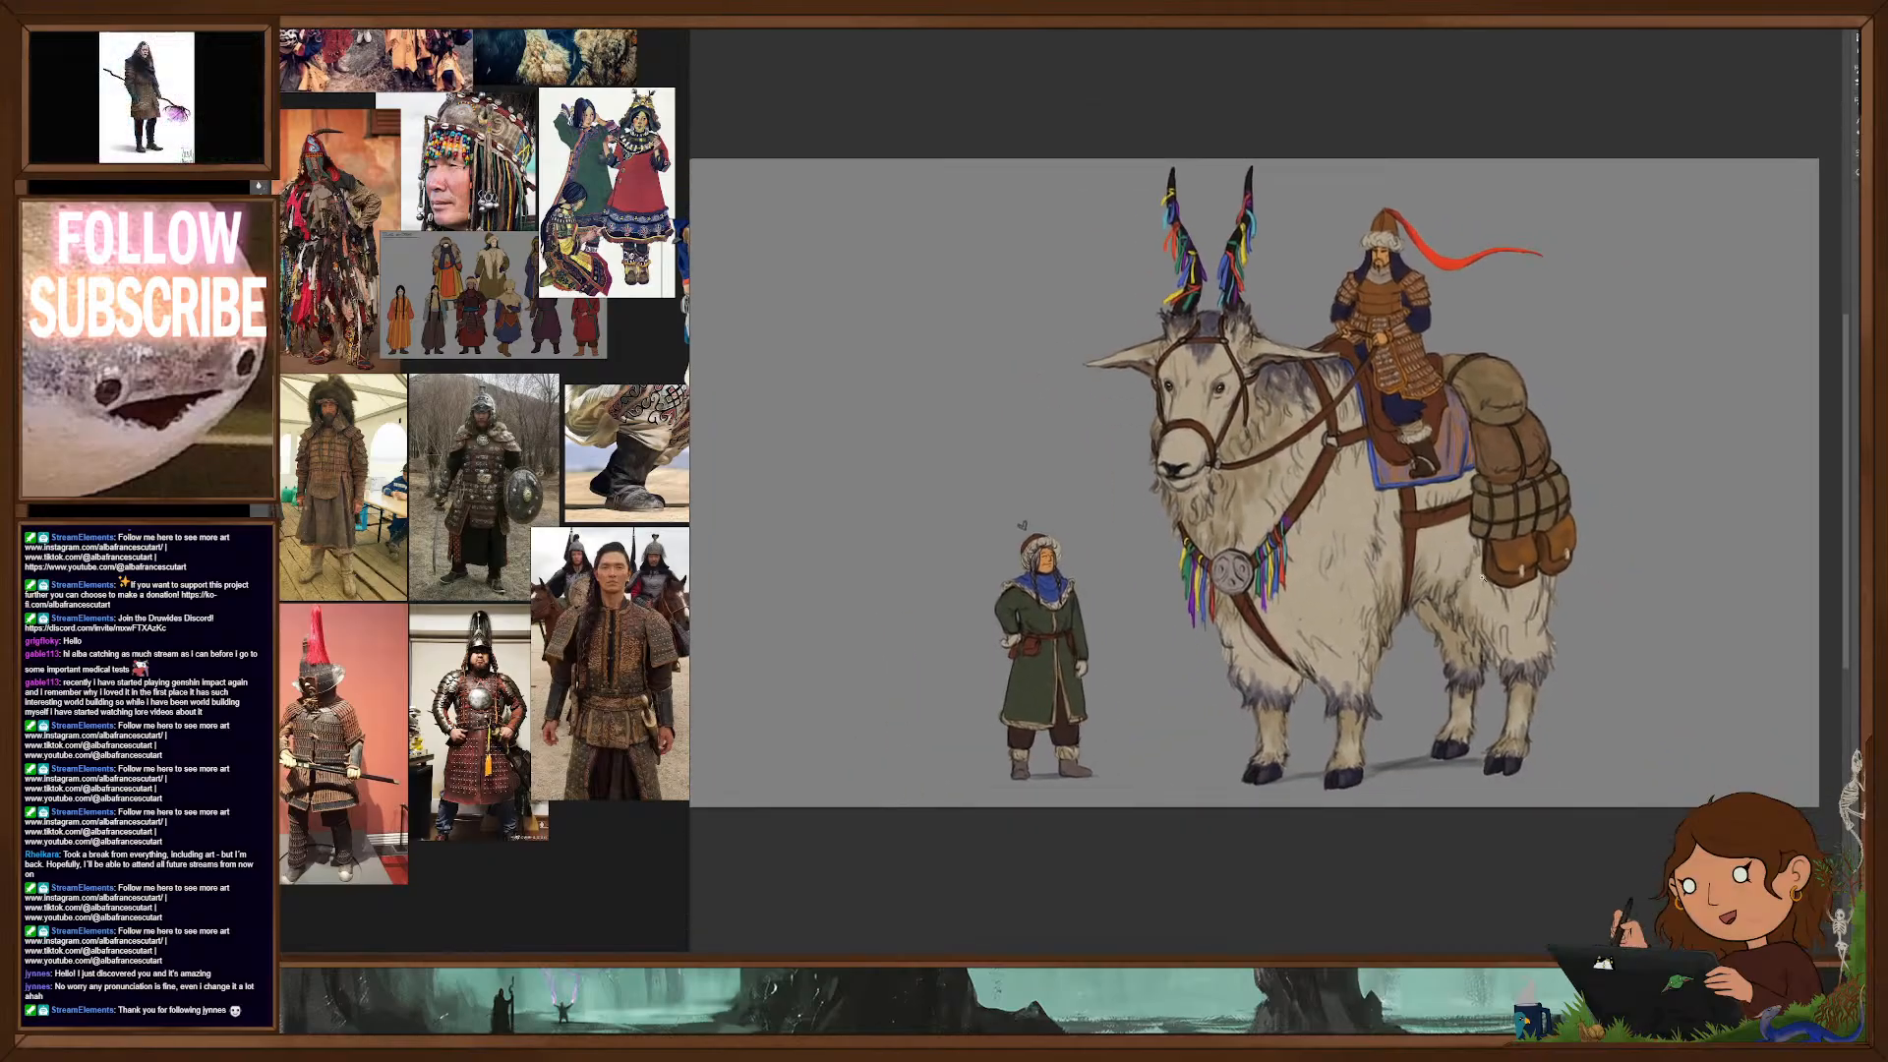
pyautogui.scroll(1, 1387, 741)
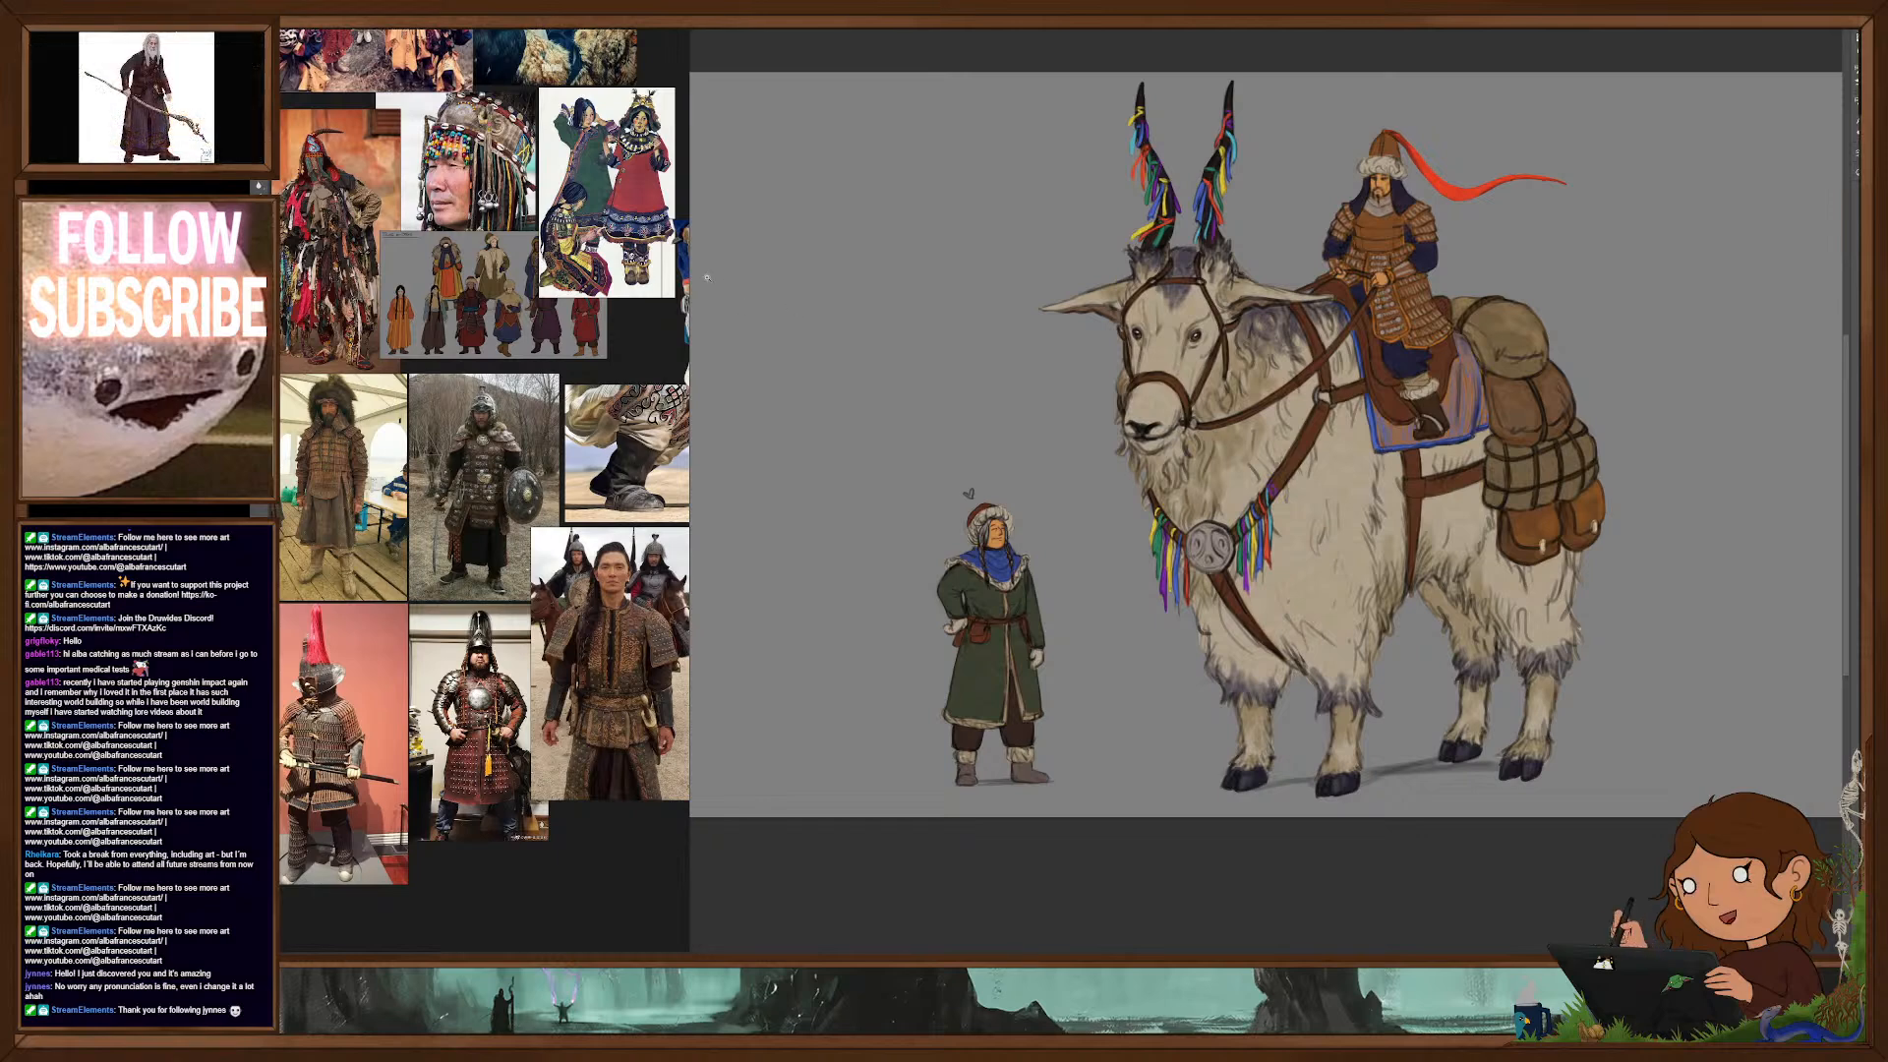
# Step: Widen the reference board and examine its costume, armour, headdress and footwear images
pyautogui.moveTo(690, 223); pyautogui.dragTo(932, 224)
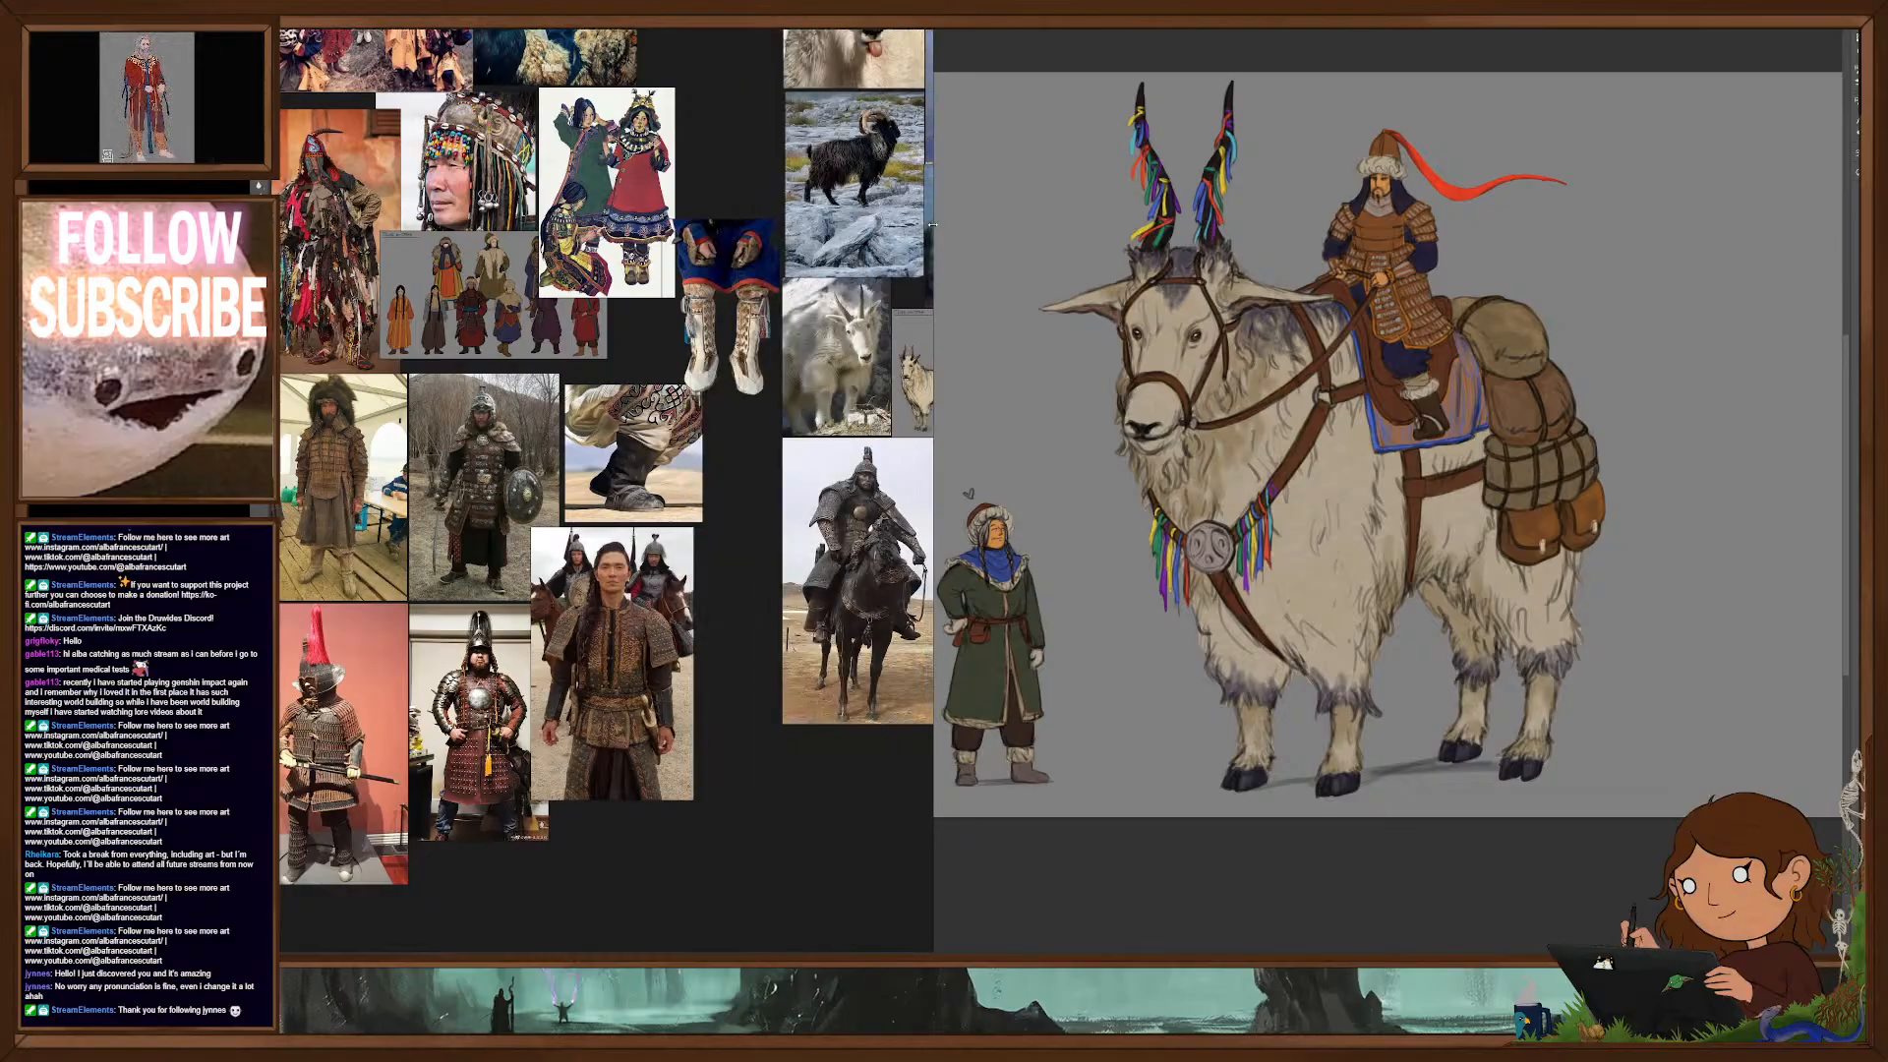
pyautogui.scroll(4, 653, 440)
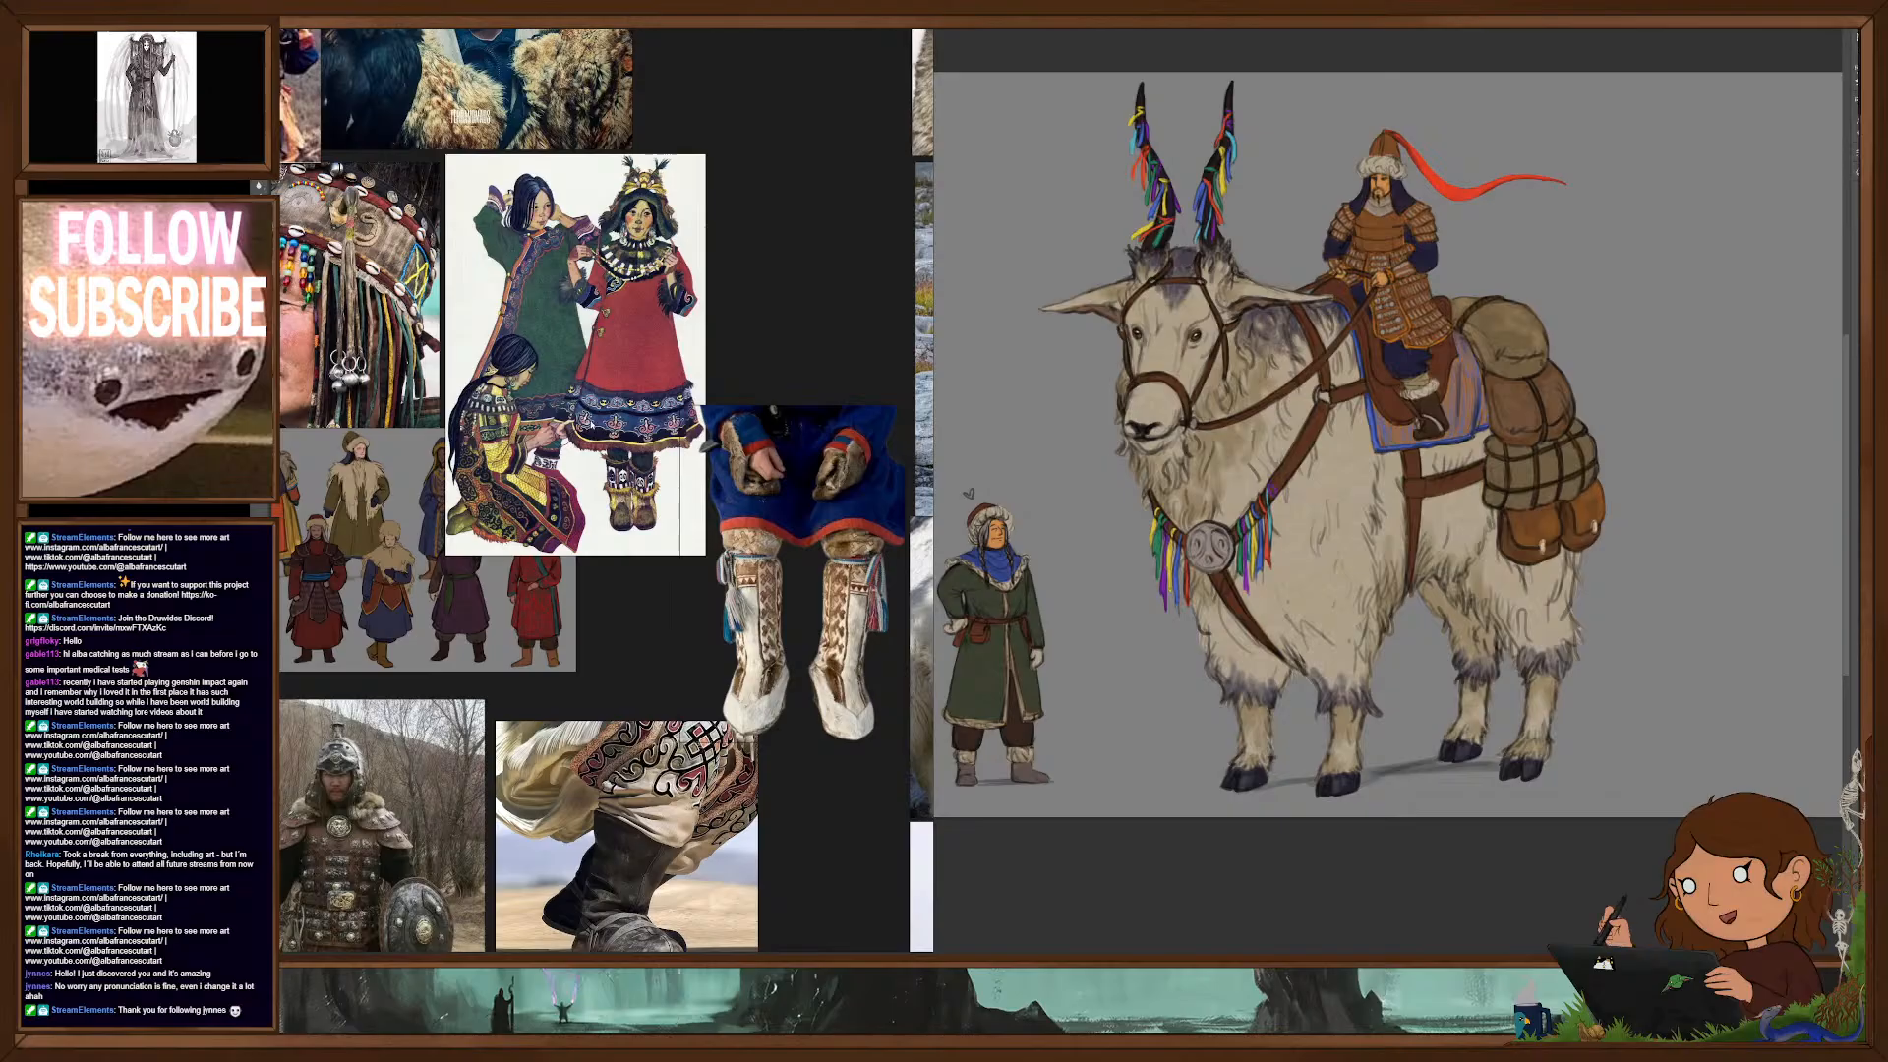
pyautogui.scroll(-4, 602, 489)
pyautogui.scroll(4, 602, 490)
pyautogui.scroll(-5, 476, 842)
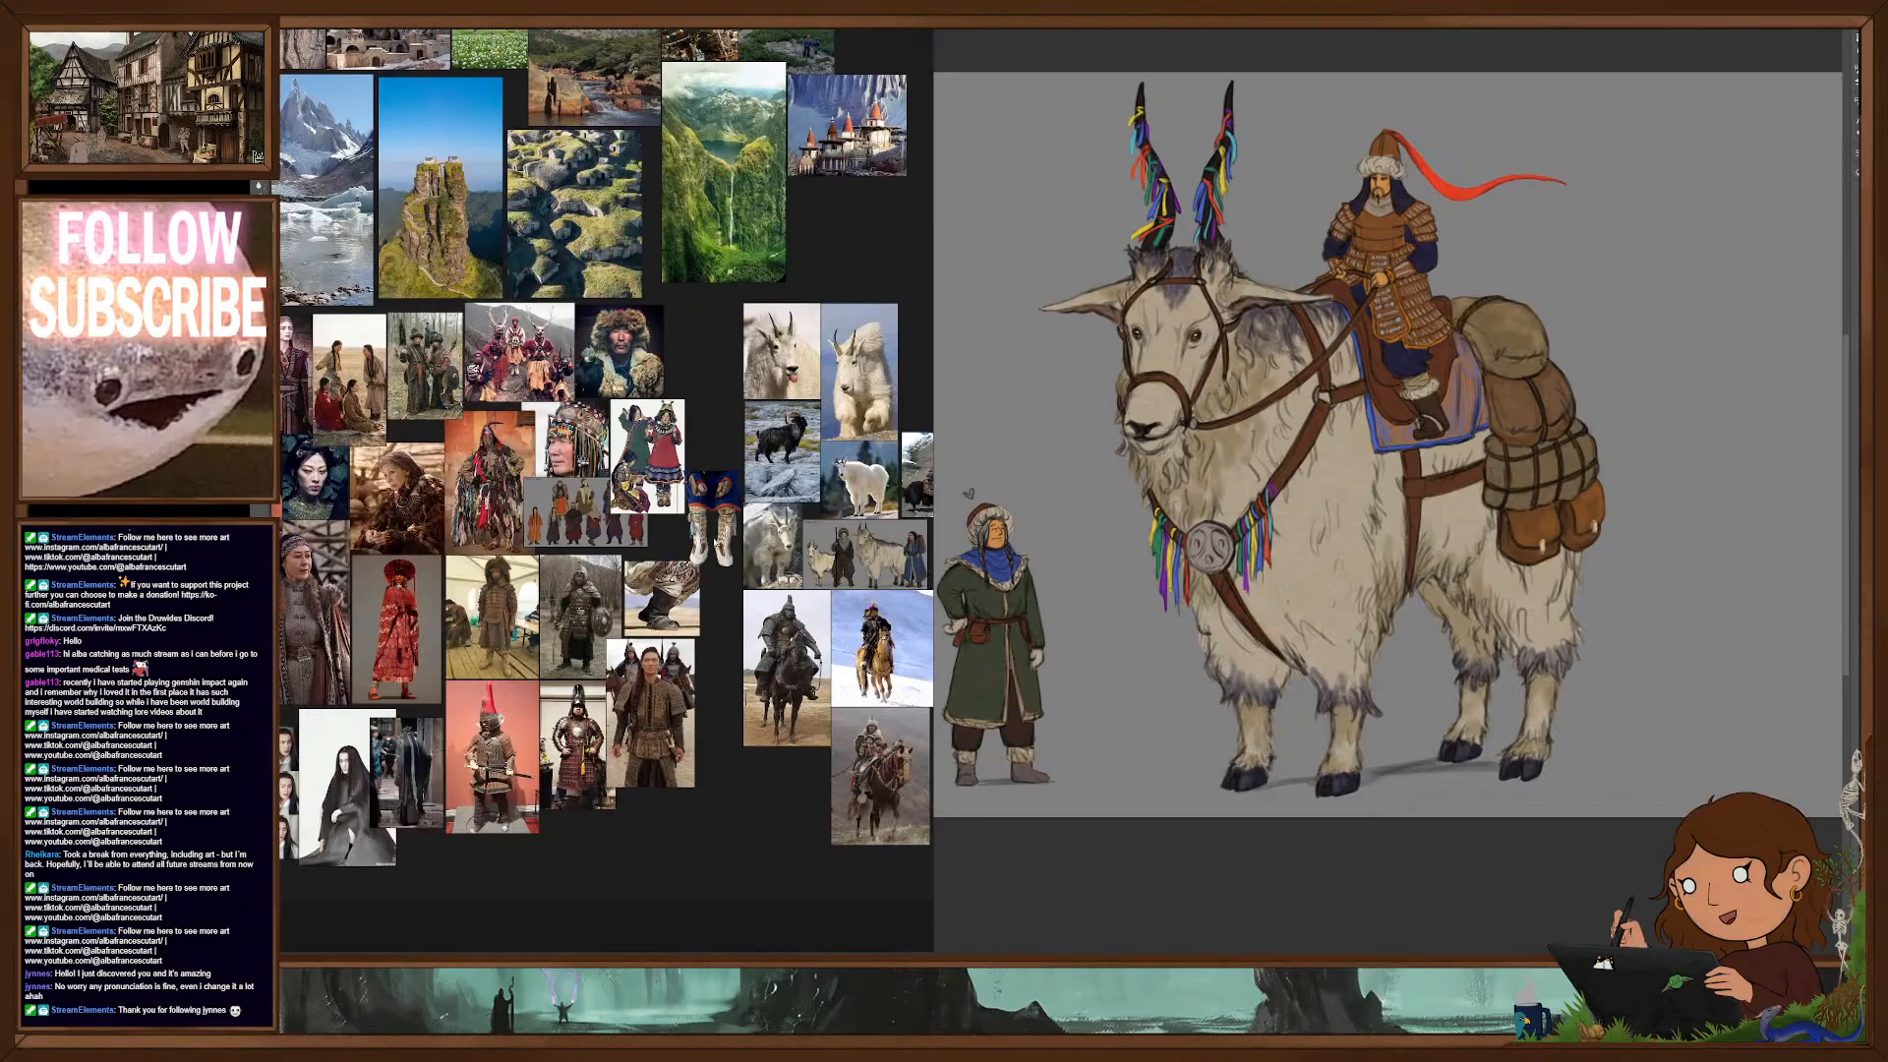
pyautogui.scroll(3, 790, 882)
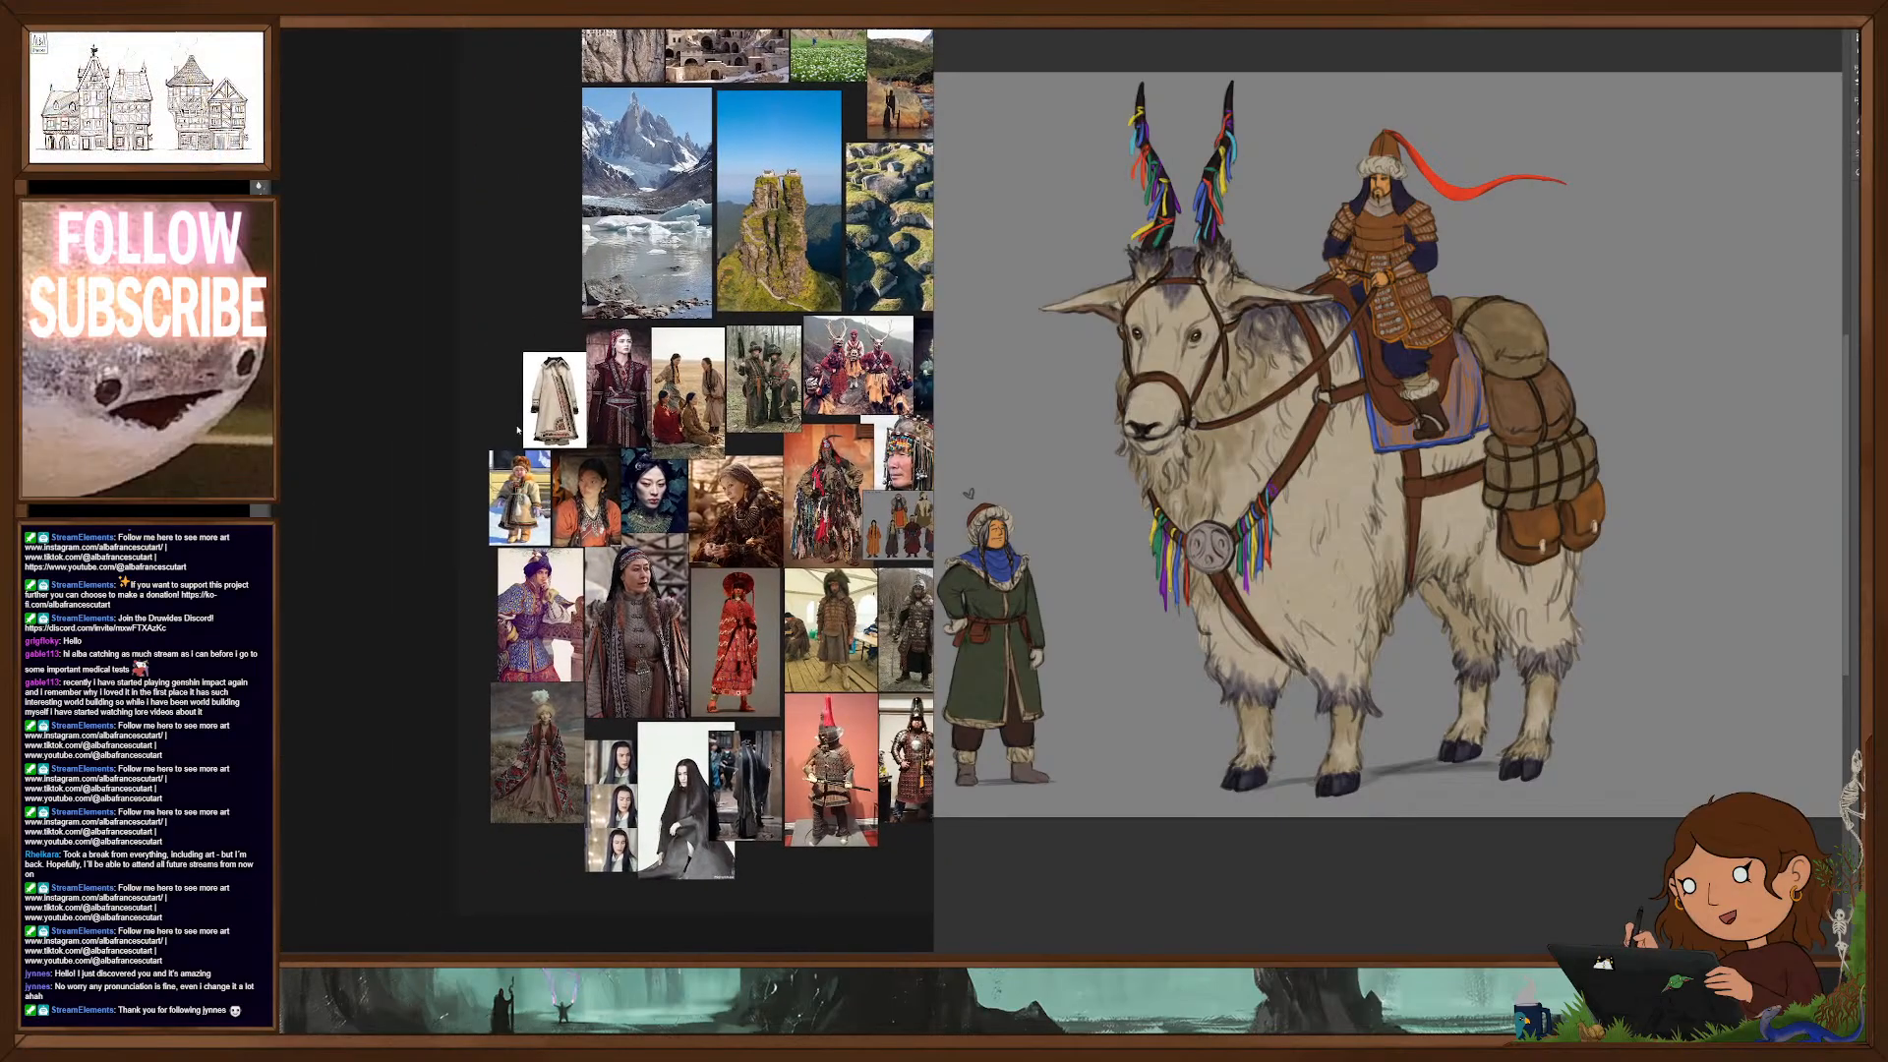
pyautogui.scroll(5, 470, 428)
pyautogui.scroll(-2, 465, 422)
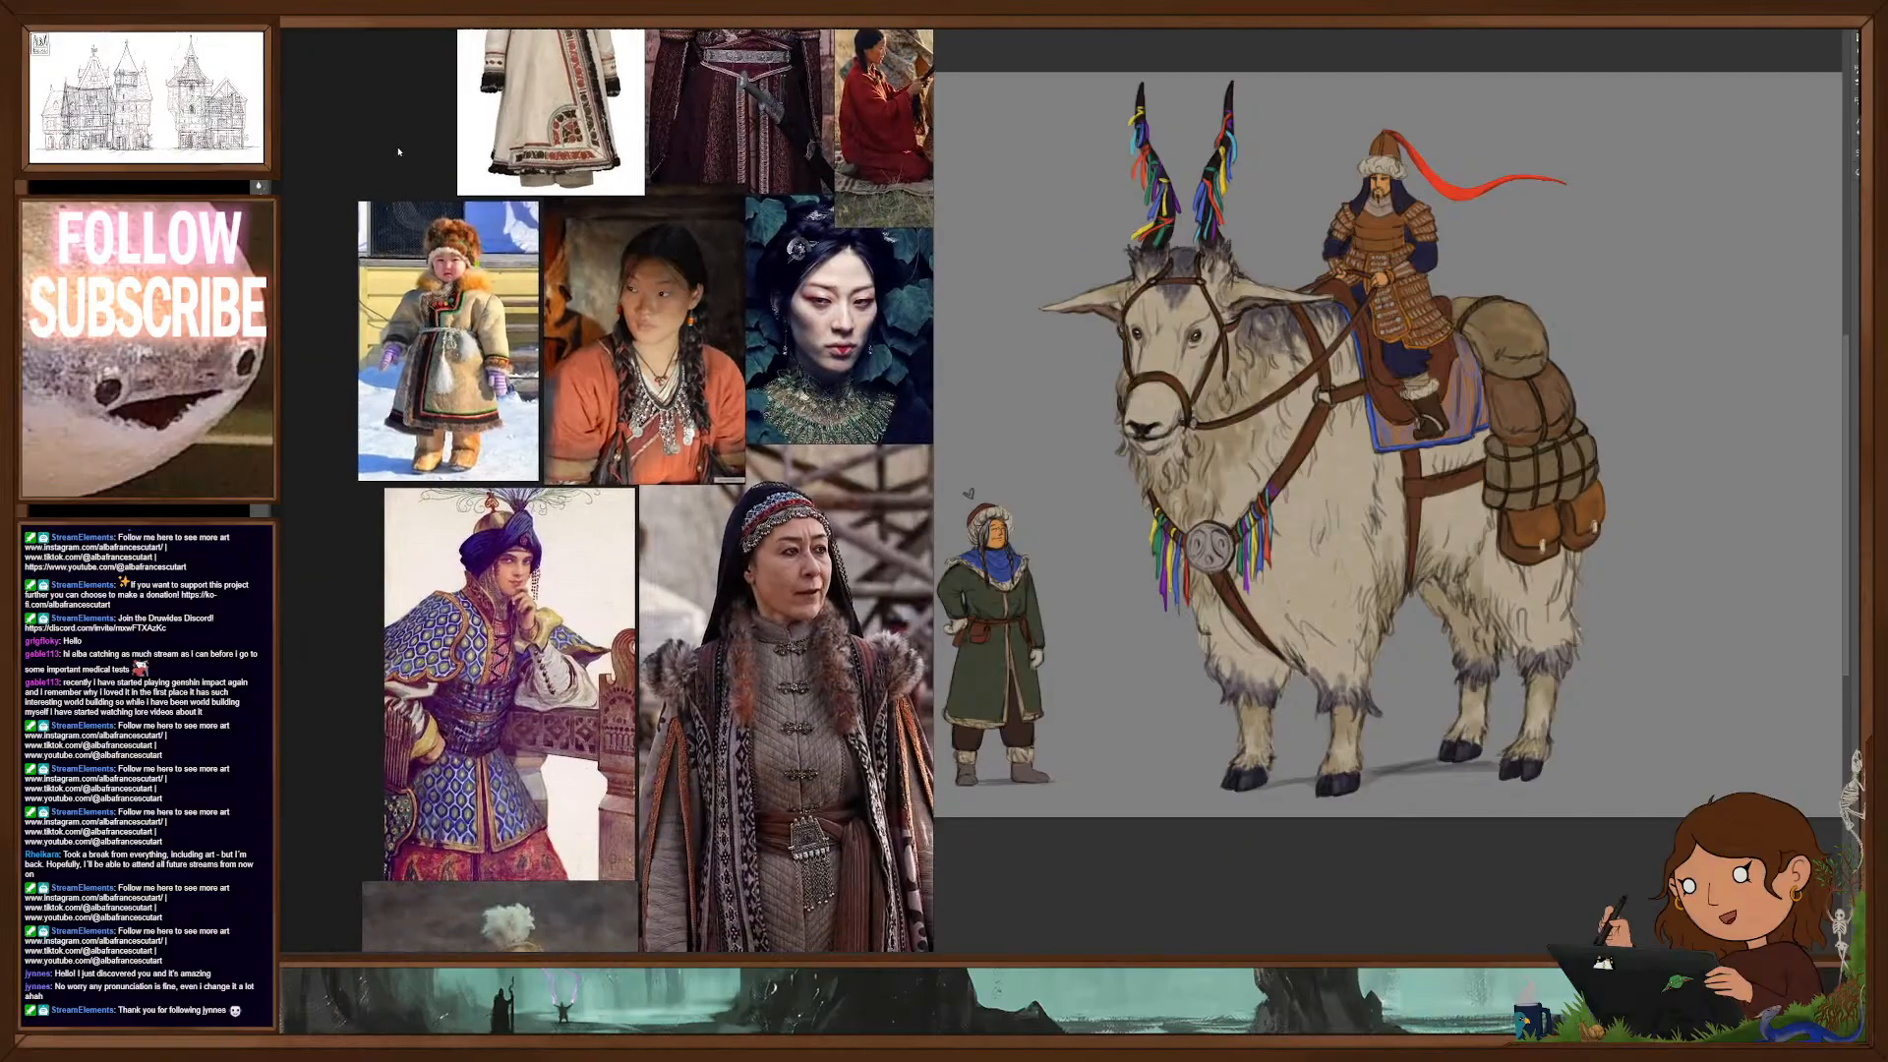
pyautogui.scroll(-2, 500, 625)
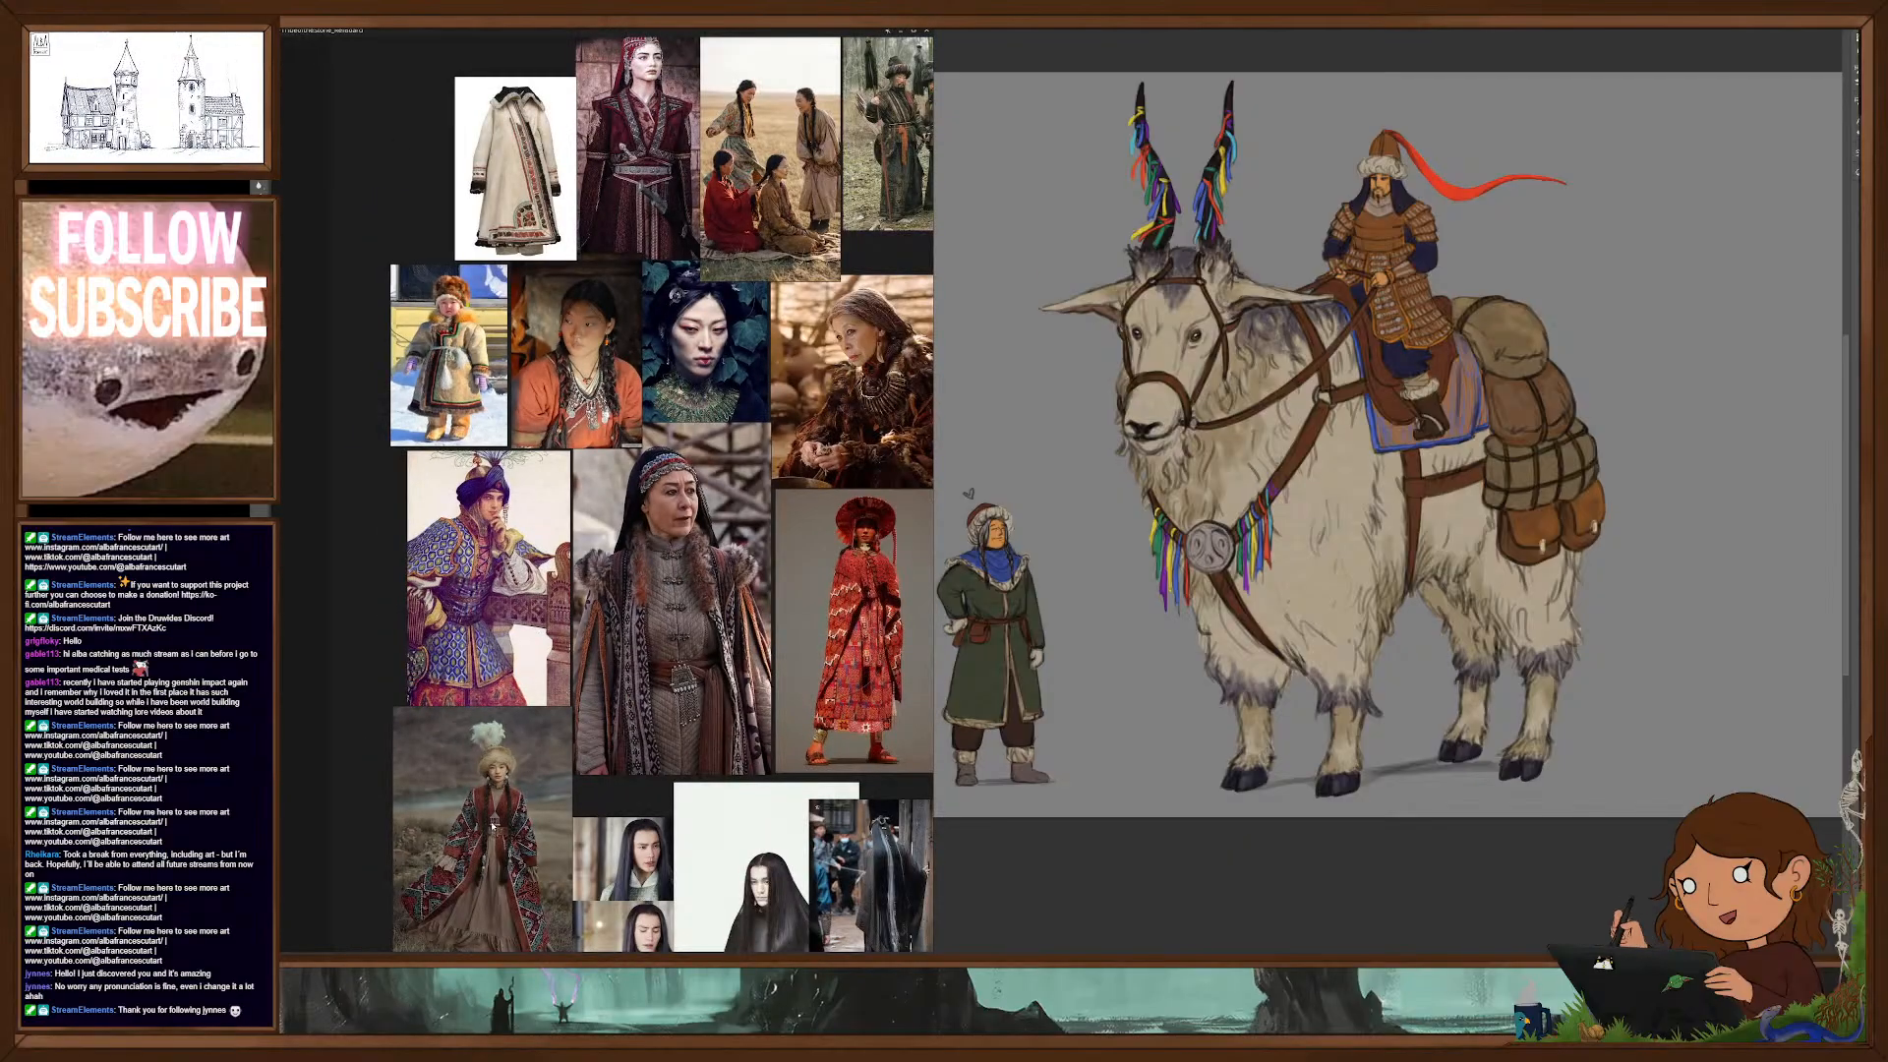
pyautogui.scroll(1, 482, 865)
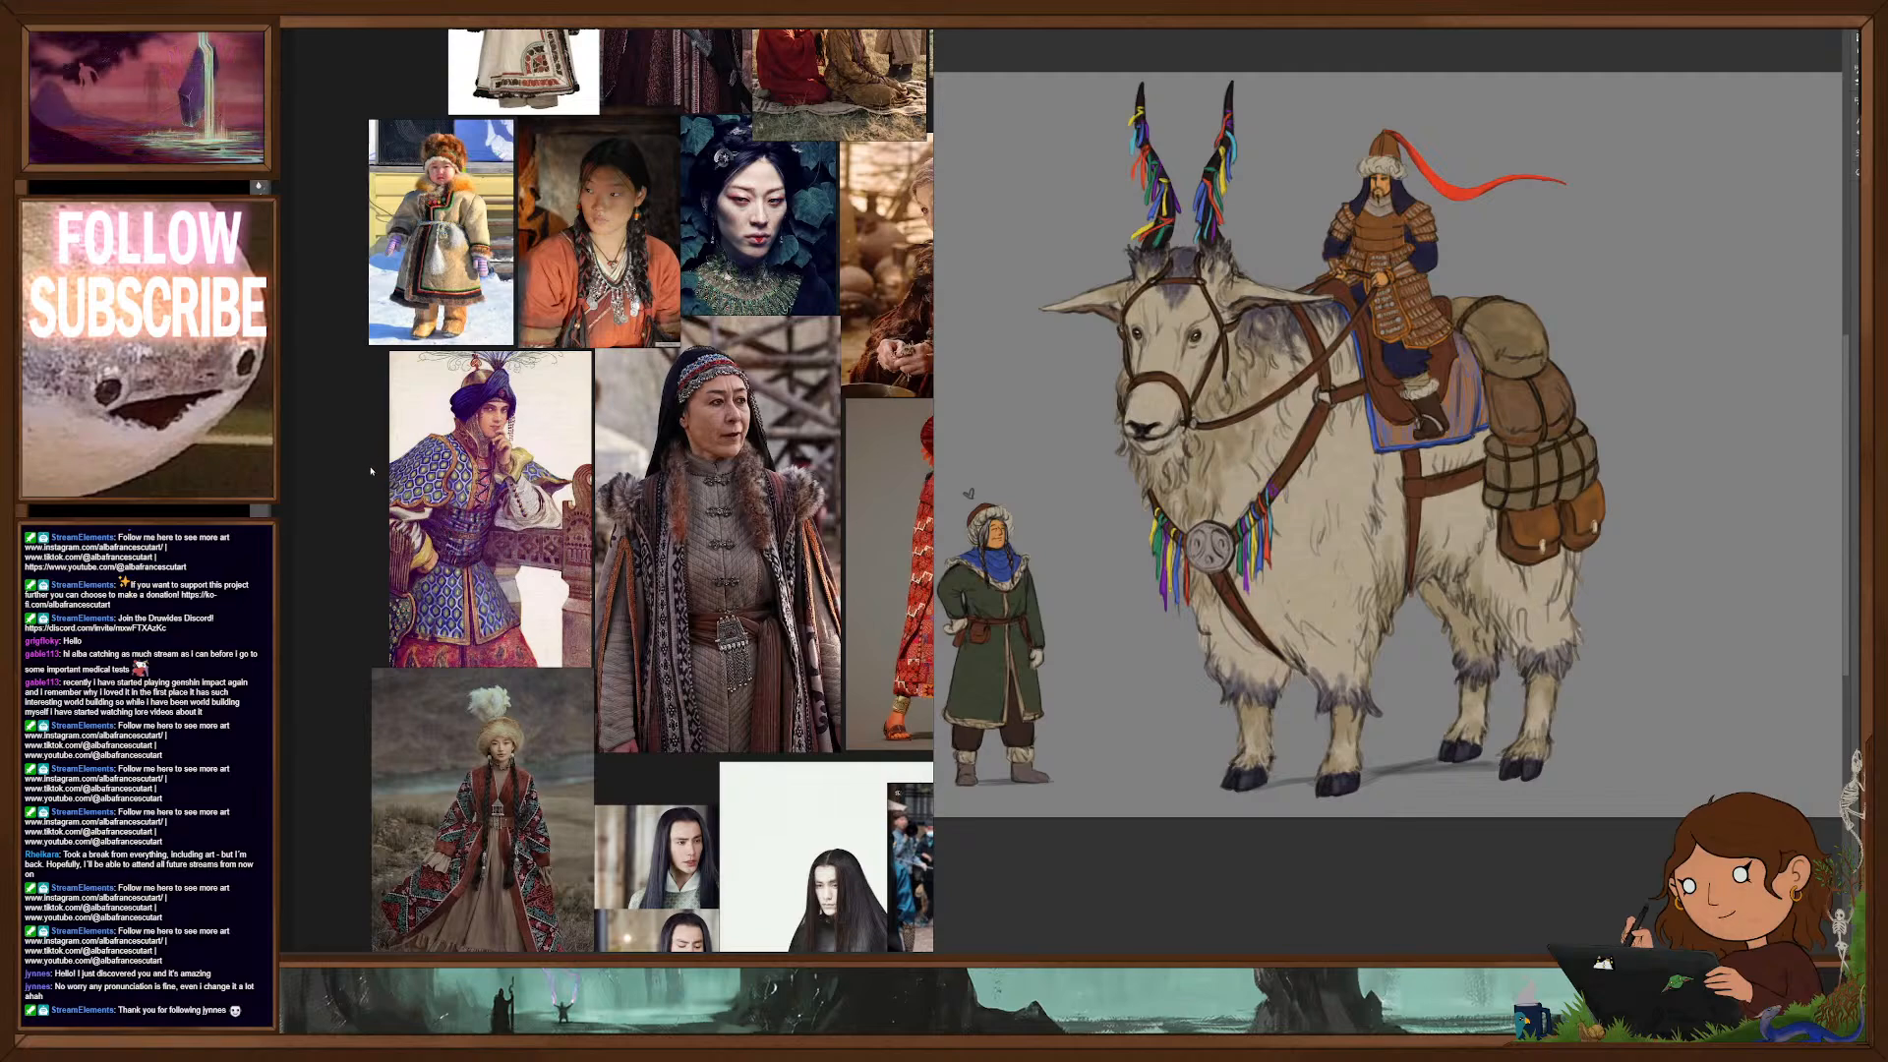
pyautogui.scroll(-3, 340, 471)
pyautogui.moveTo(820, 391); pyautogui.dragTo(719, 341)
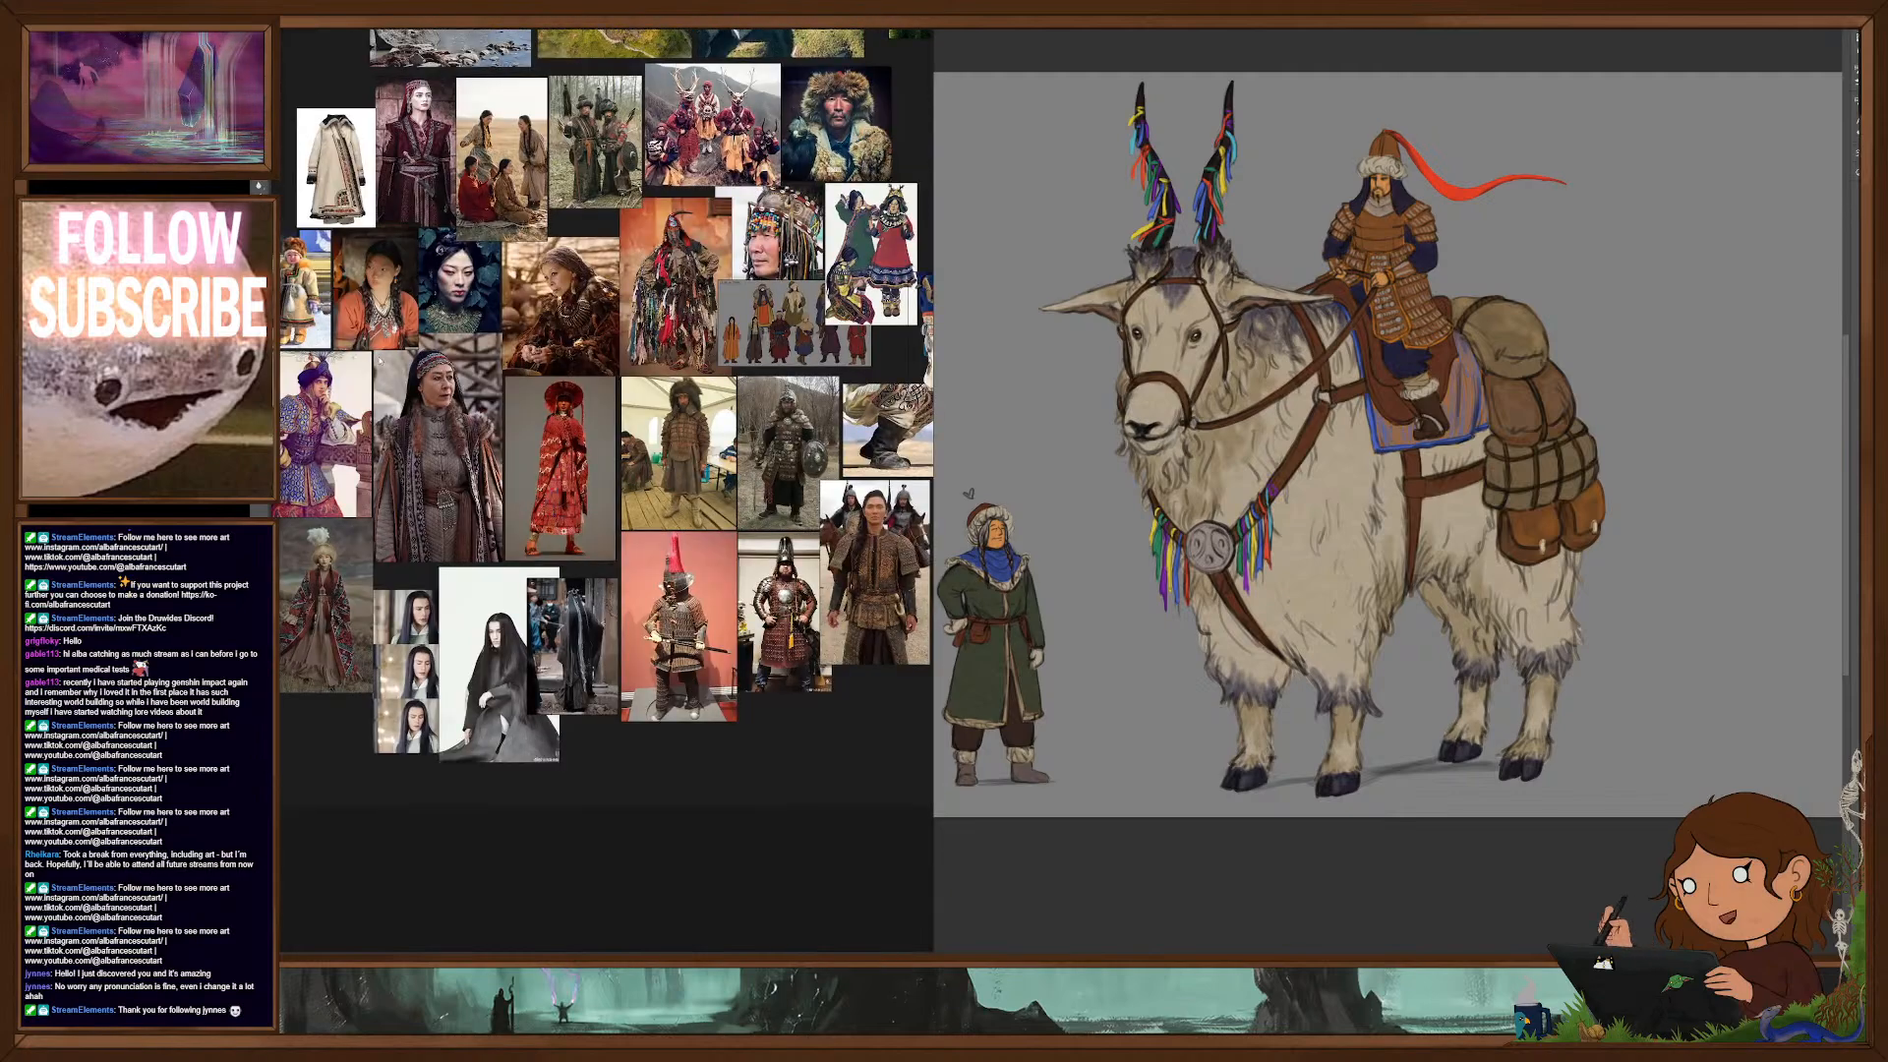
# Step: Narrow the reference board and bring up the lineup of coloured costume designs in place of the goat rider
pyautogui.moveTo(934, 340); pyautogui.dragTo(610, 364)
pyautogui.scroll(-2, 1409, 484)
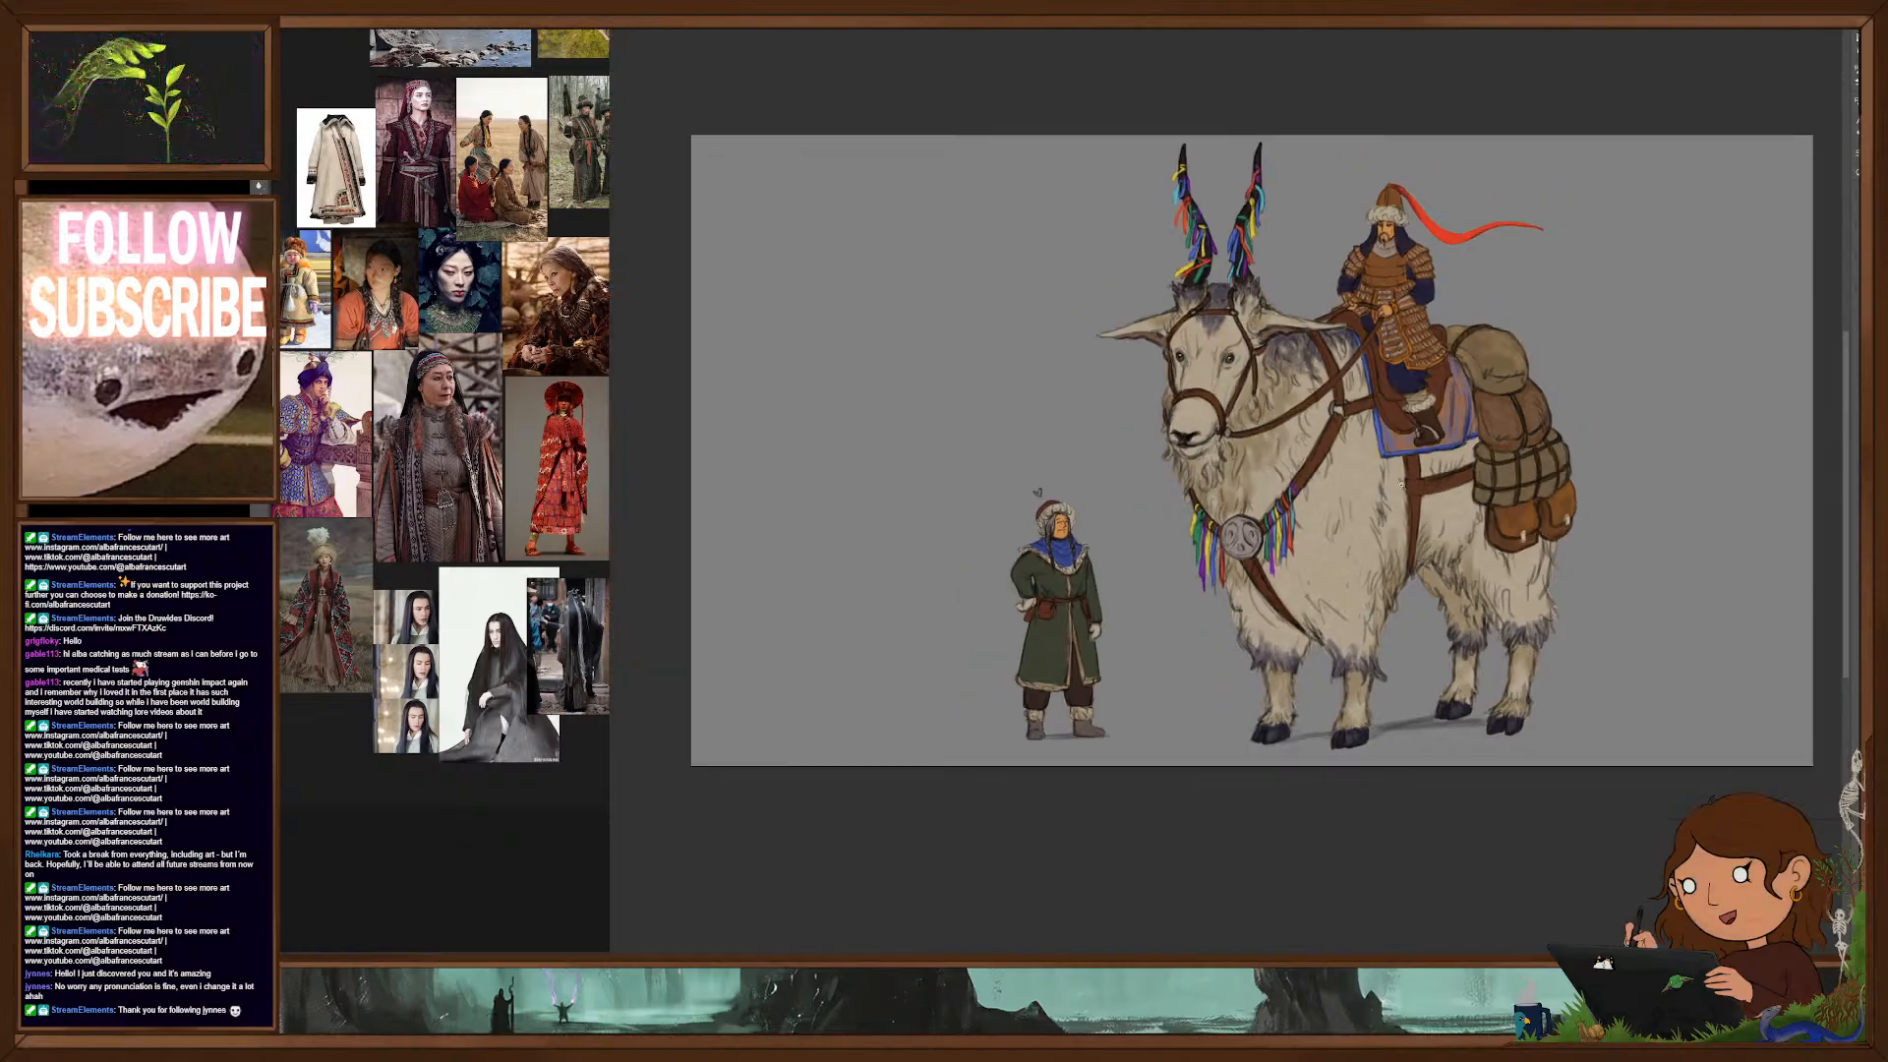
pyautogui.moveTo(1409, 490); pyautogui.dragTo(1379, 557)
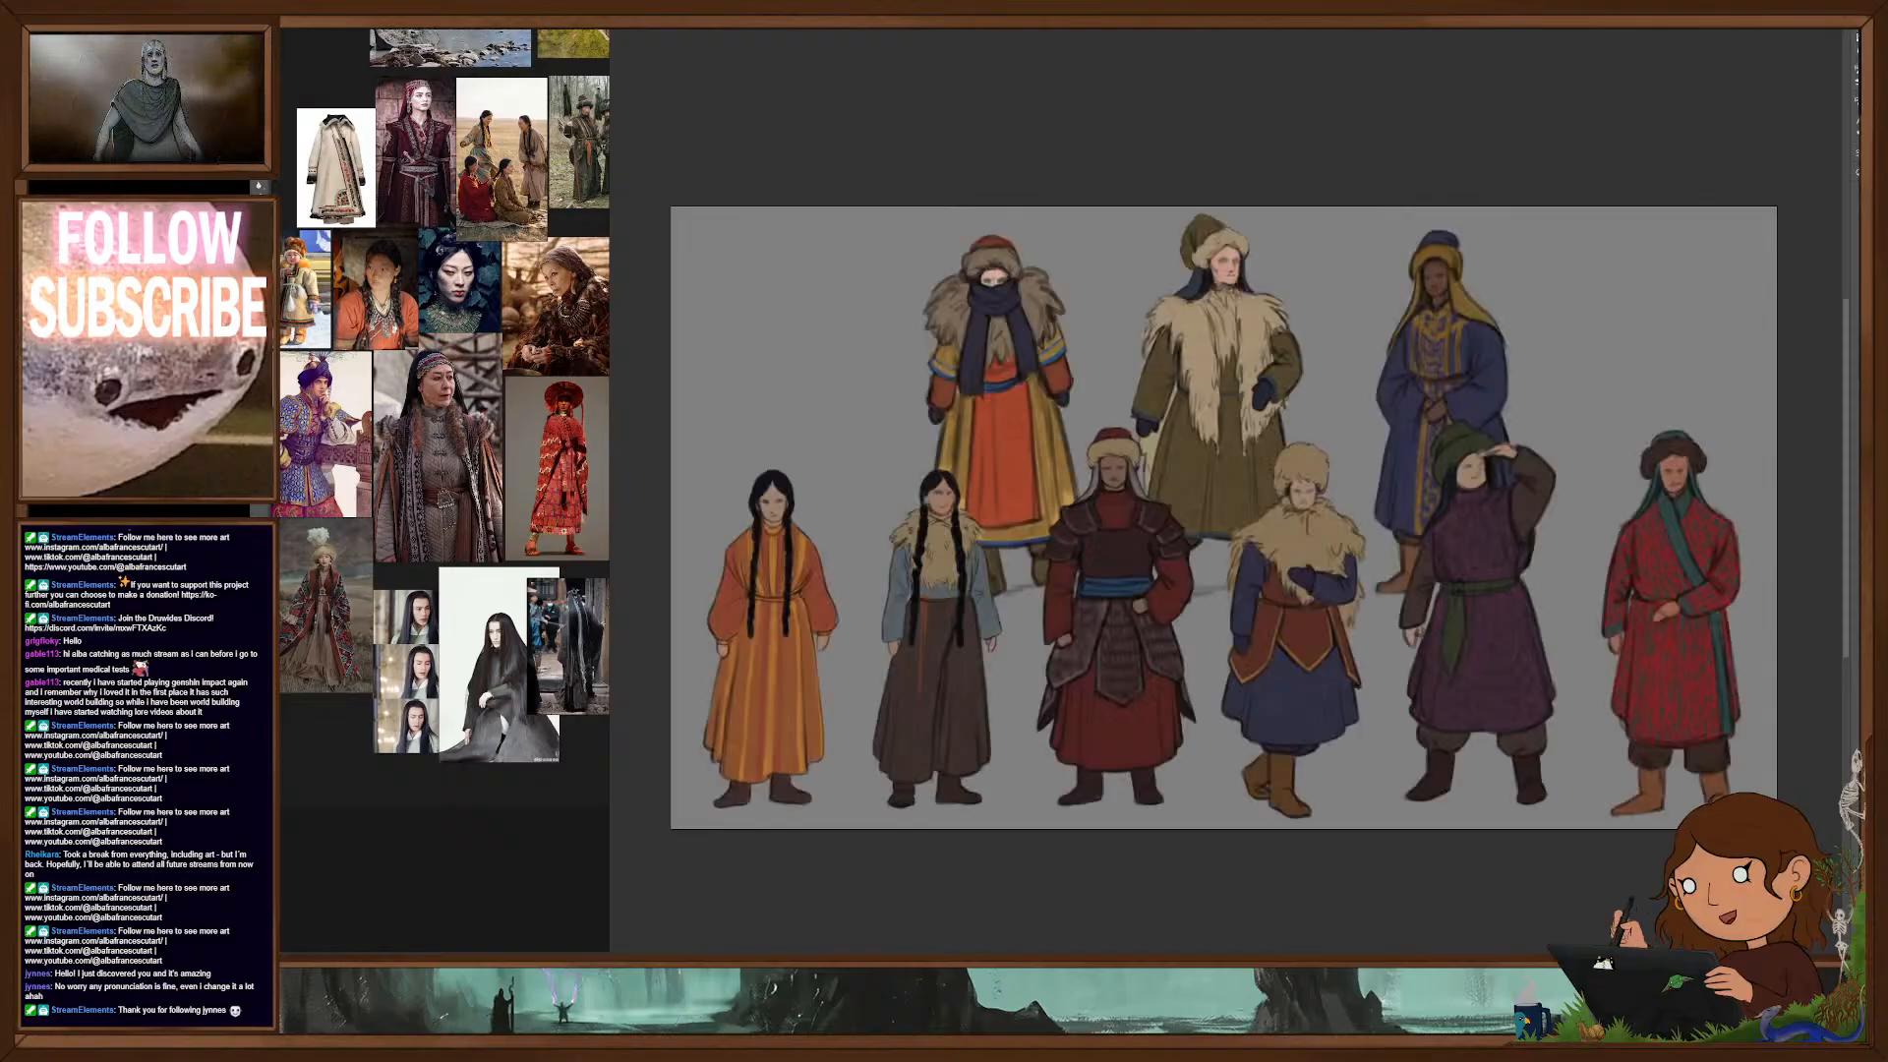
# Step: Examine the clothing of the figures in the costume lineup
pyautogui.moveTo(952, 544)
pyautogui.mouseDown()
pyautogui.moveTo(999, 554)
pyautogui.moveTo(947, 564)
pyautogui.mouseUp()
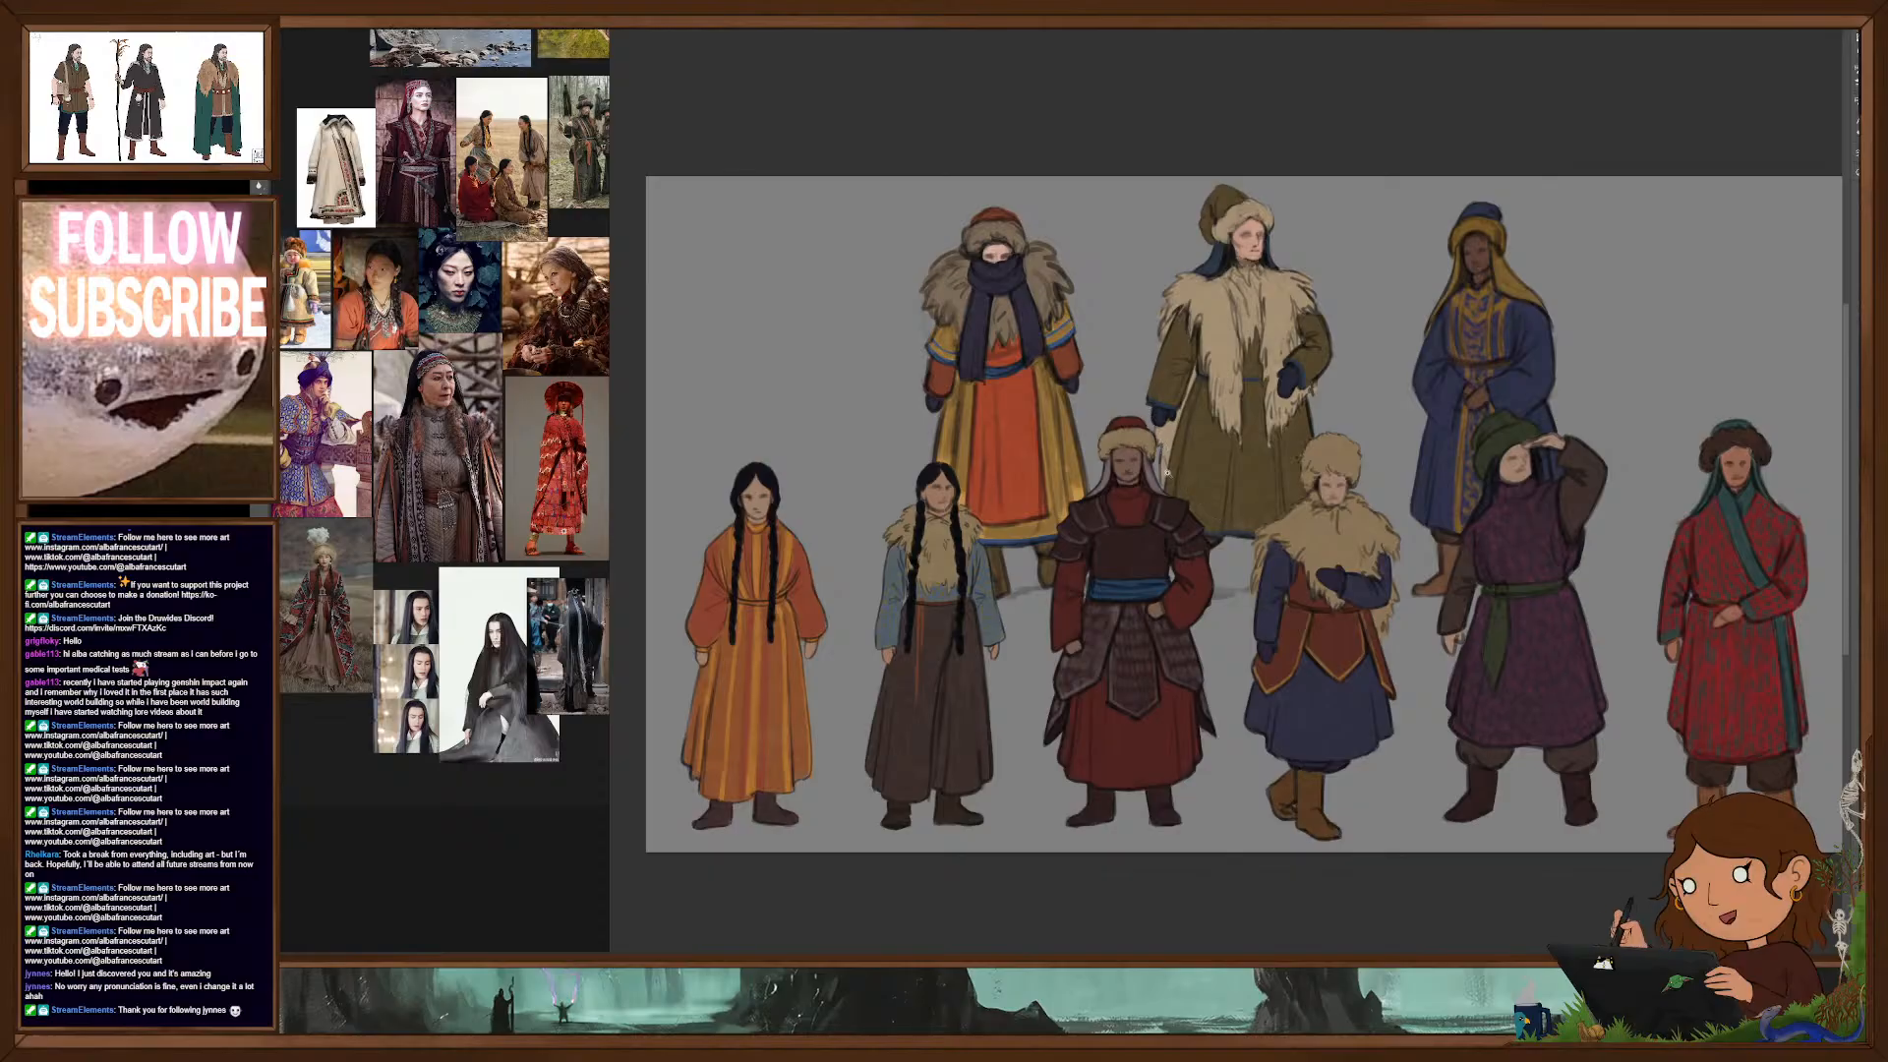
pyautogui.moveTo(1112, 461); pyautogui.dragTo(1165, 462)
pyautogui.moveTo(1212, 637); pyautogui.dragTo(1094, 627)
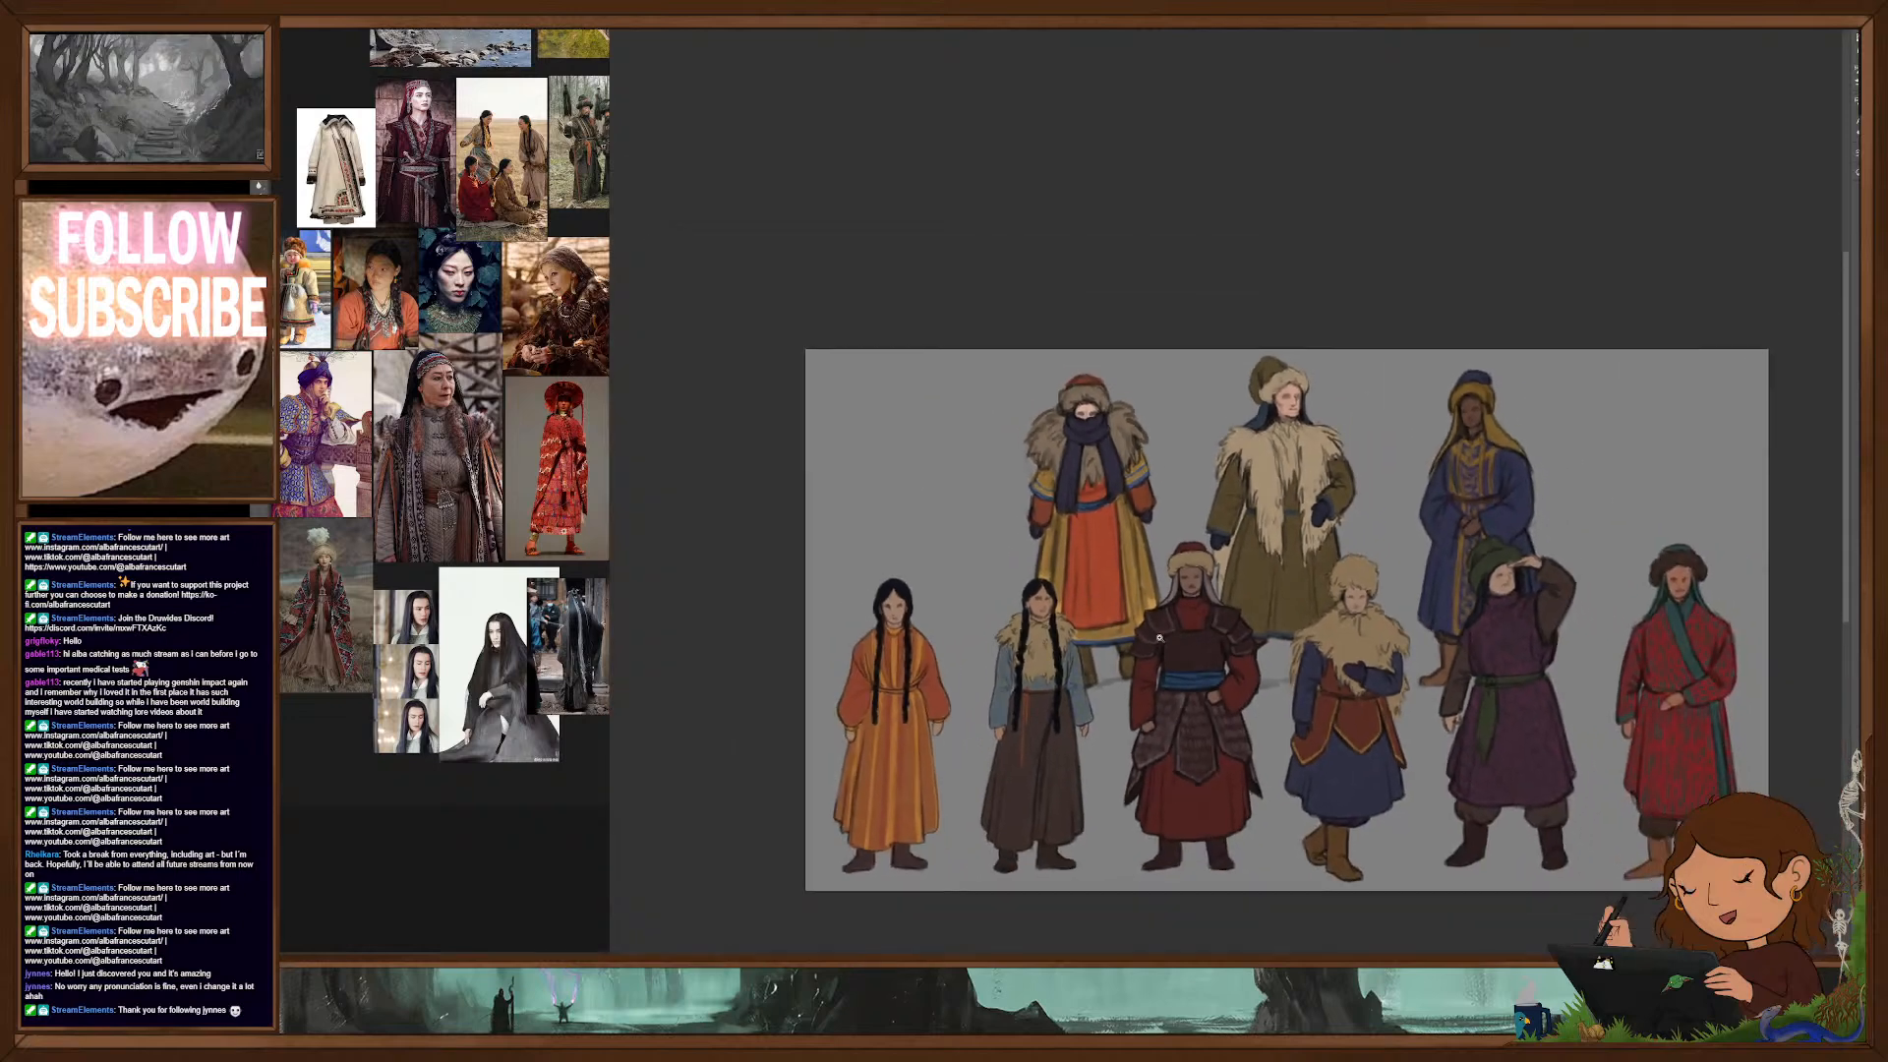
pyautogui.moveTo(1332, 693); pyautogui.dragTo(1302, 599)
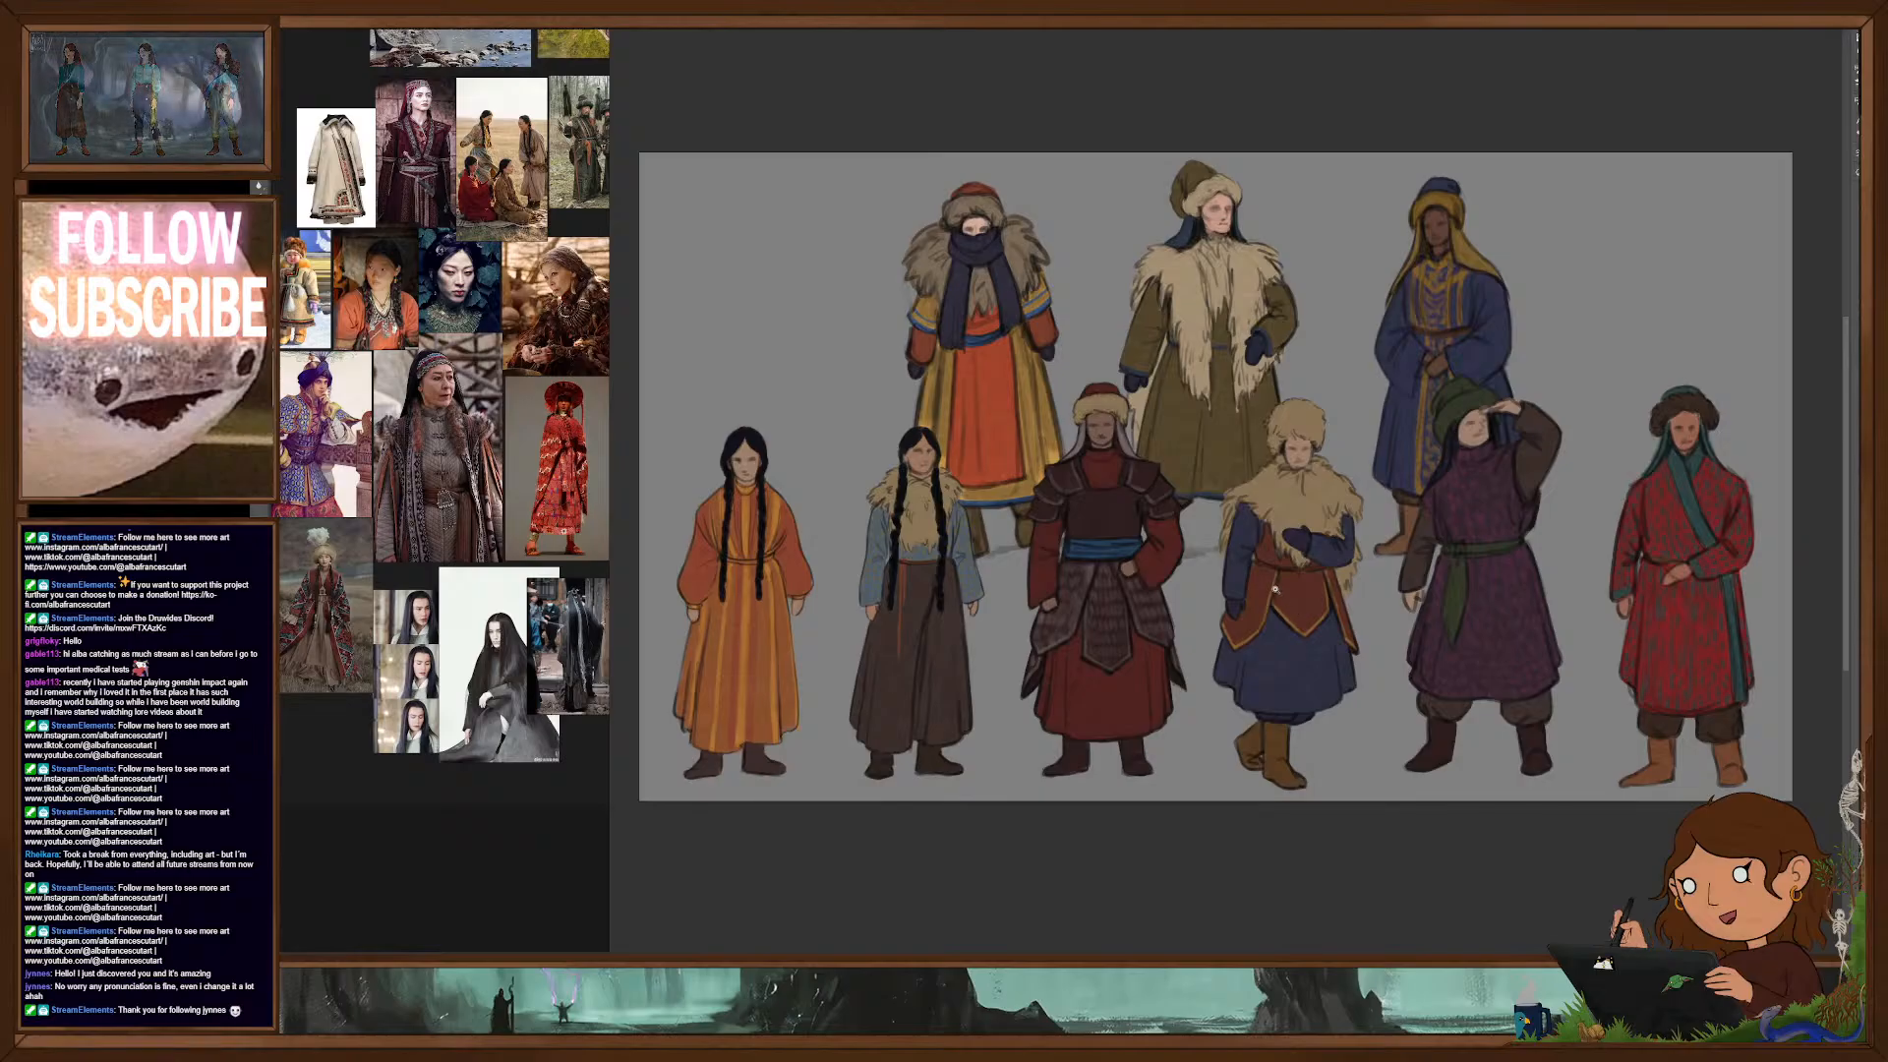
pyautogui.scroll(1, 1284, 594)
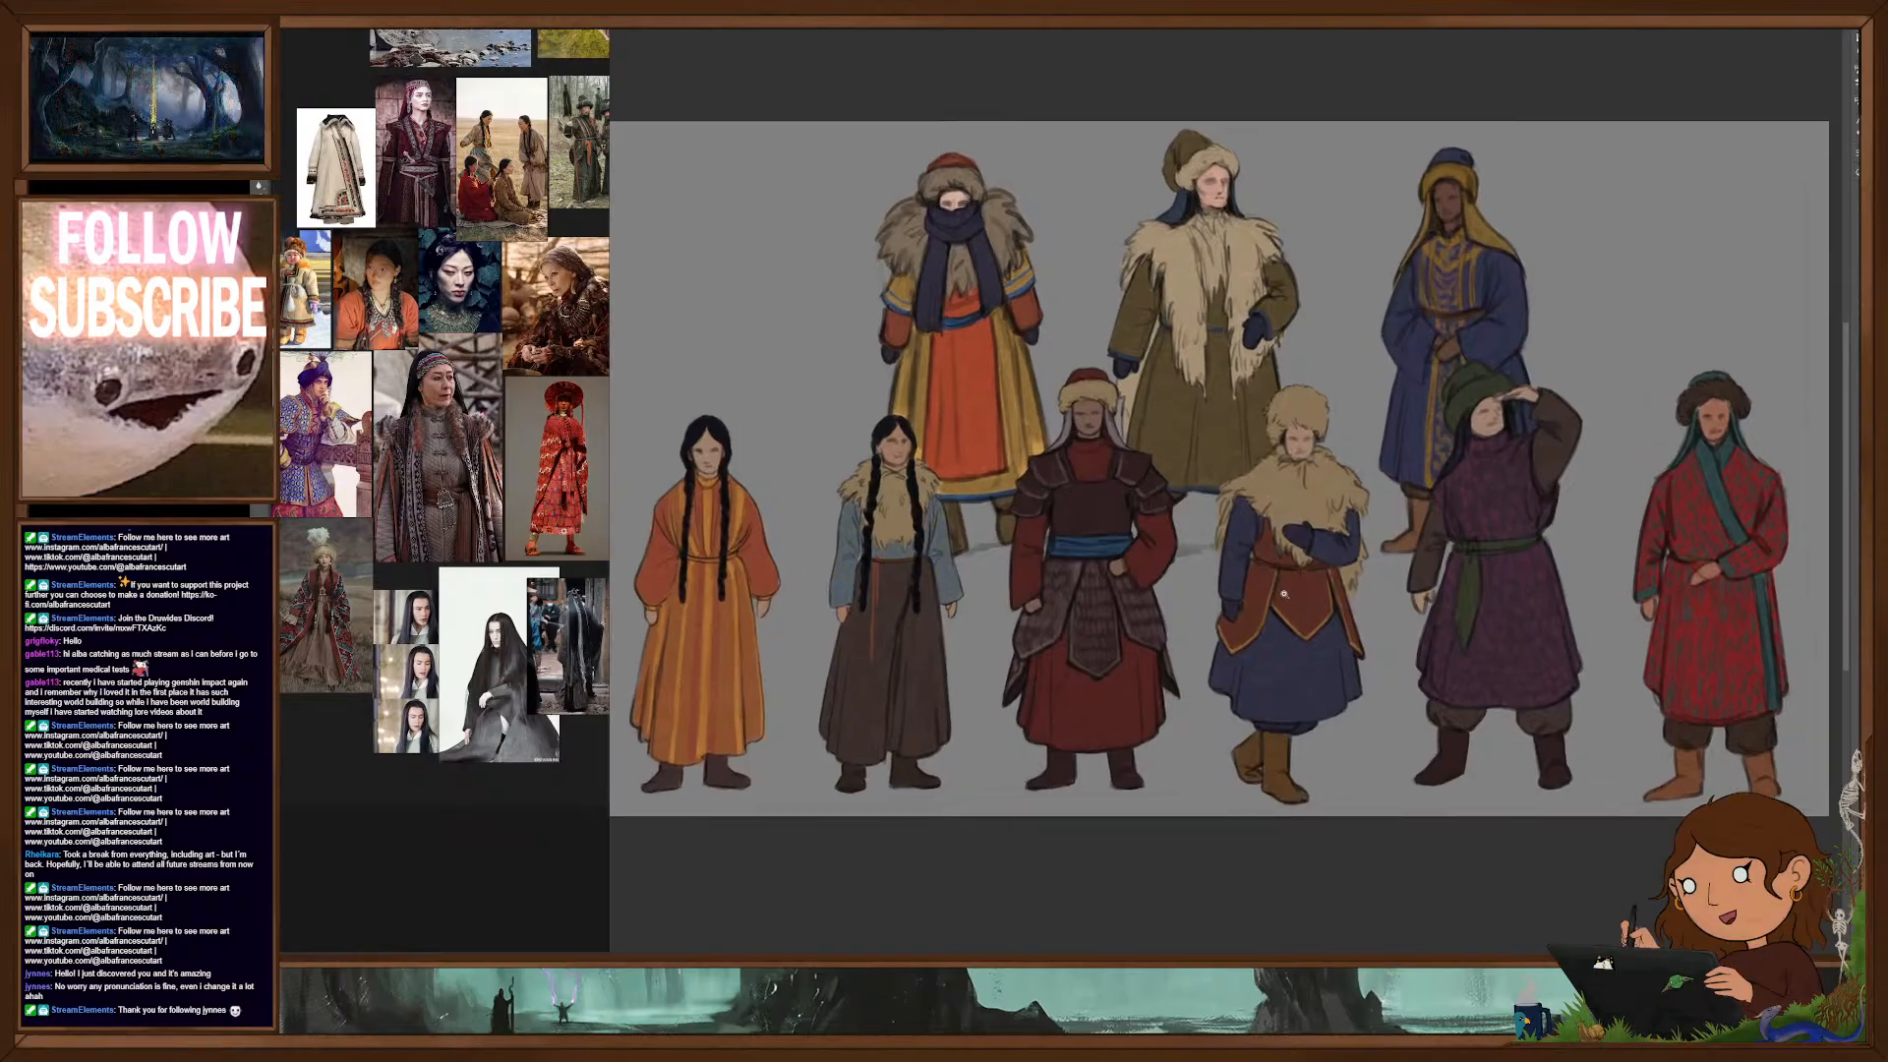
pyautogui.scroll(1, 1285, 594)
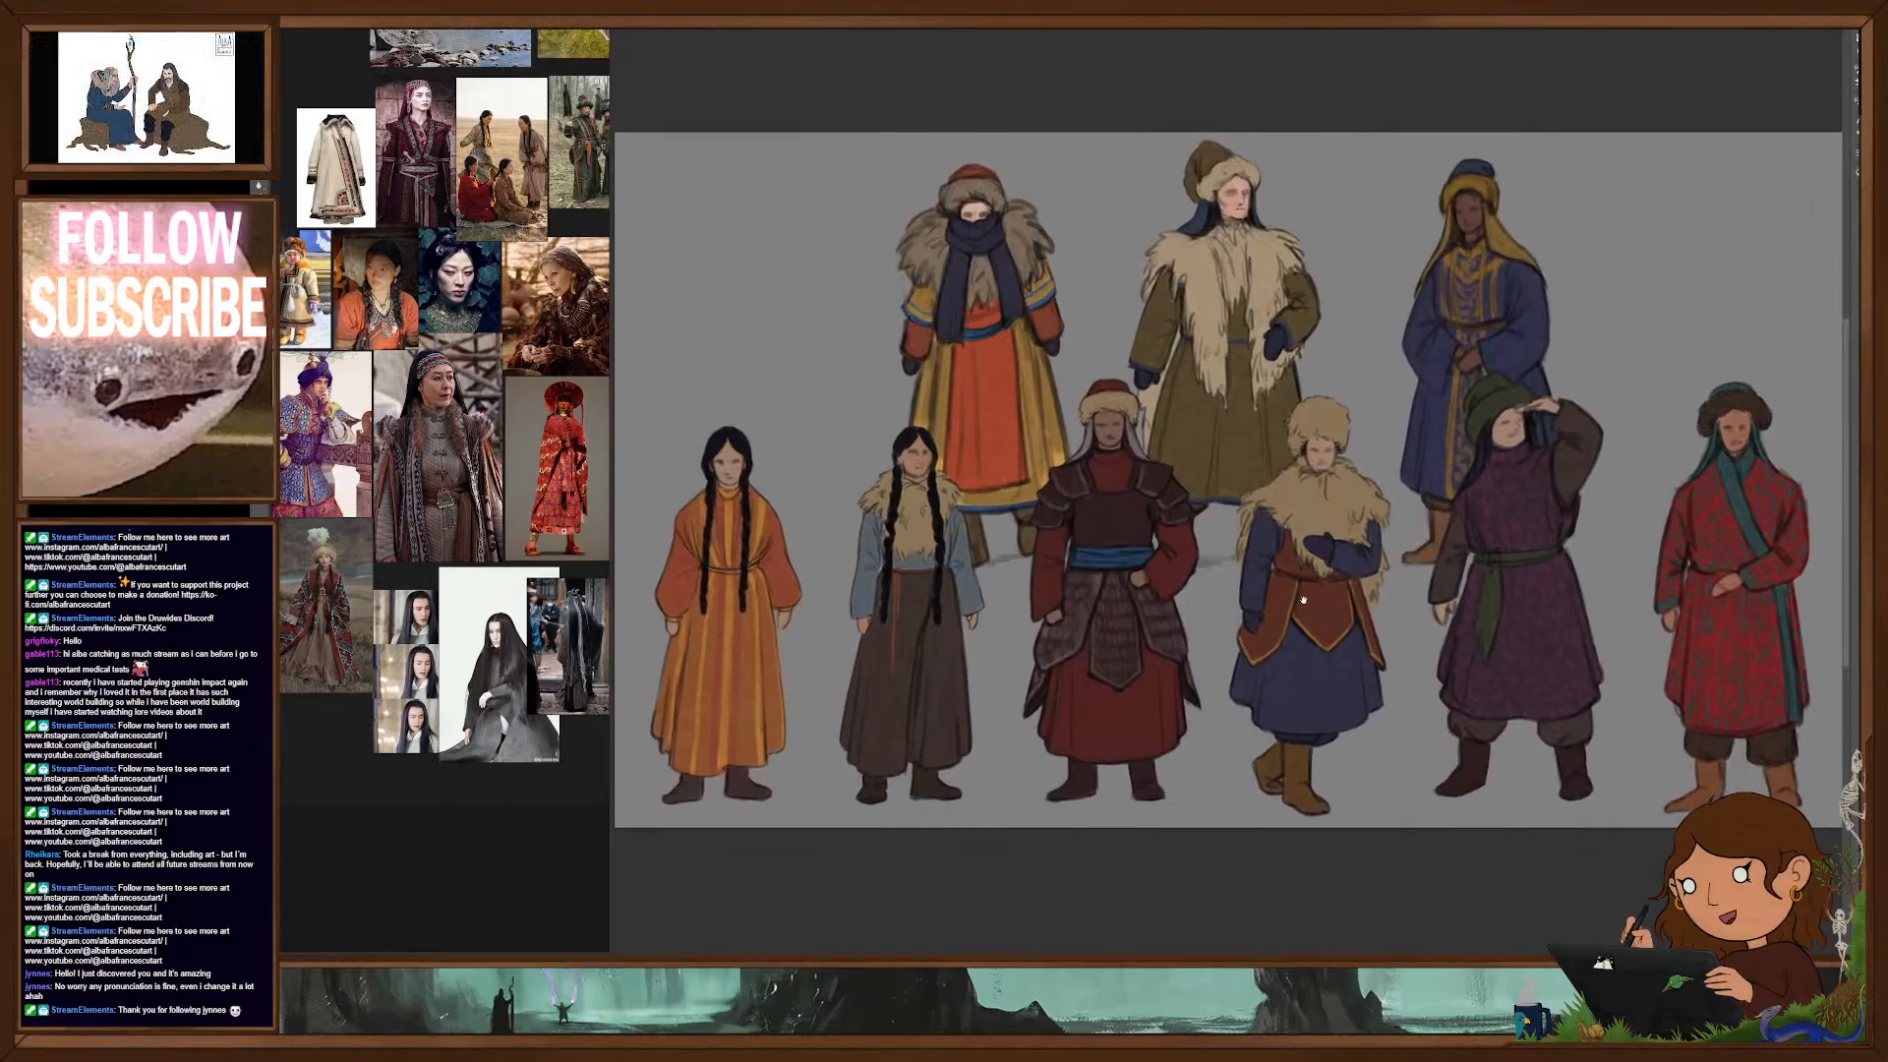
# Step: Hide the costume lineup and show the shaman designs with the antler-shaped staff and multicoloured strip garments
pyautogui.moveTo(1304, 600); pyautogui.dragTo(1306, 603)
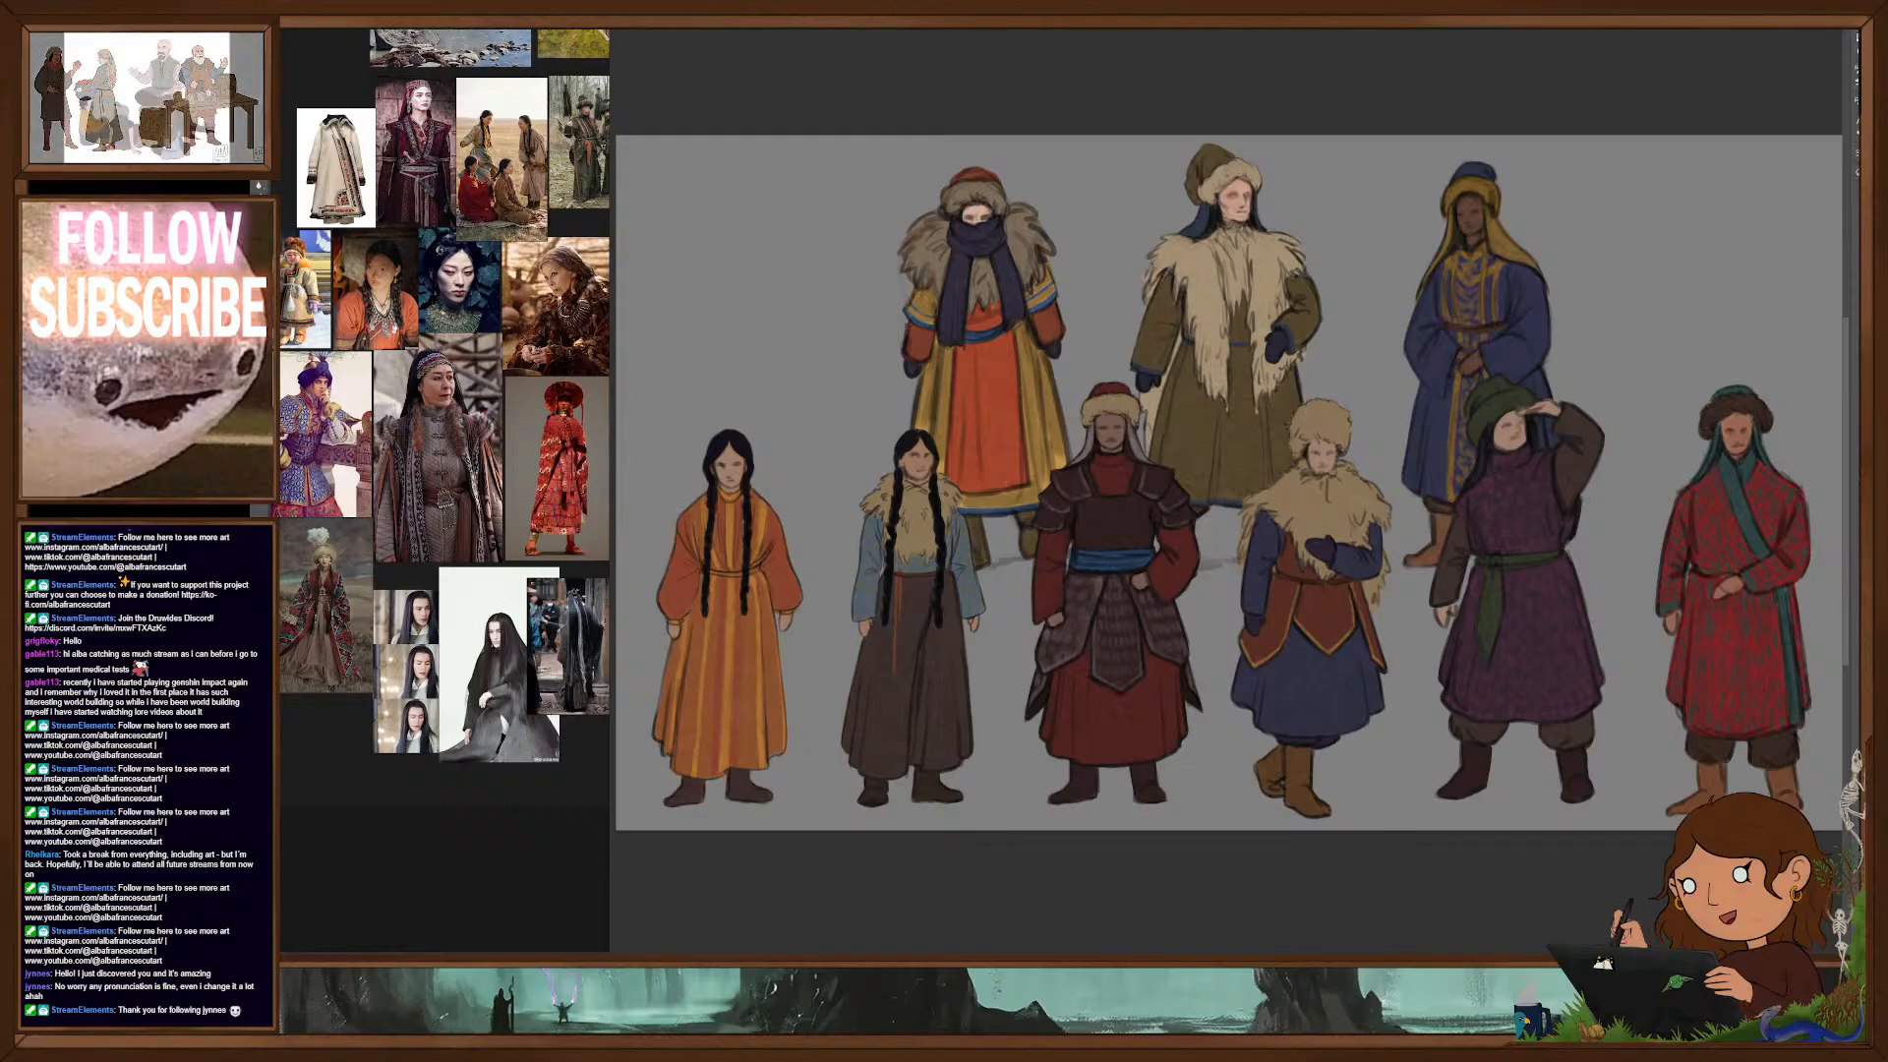
pyautogui.hotkey('ctrl', ',')
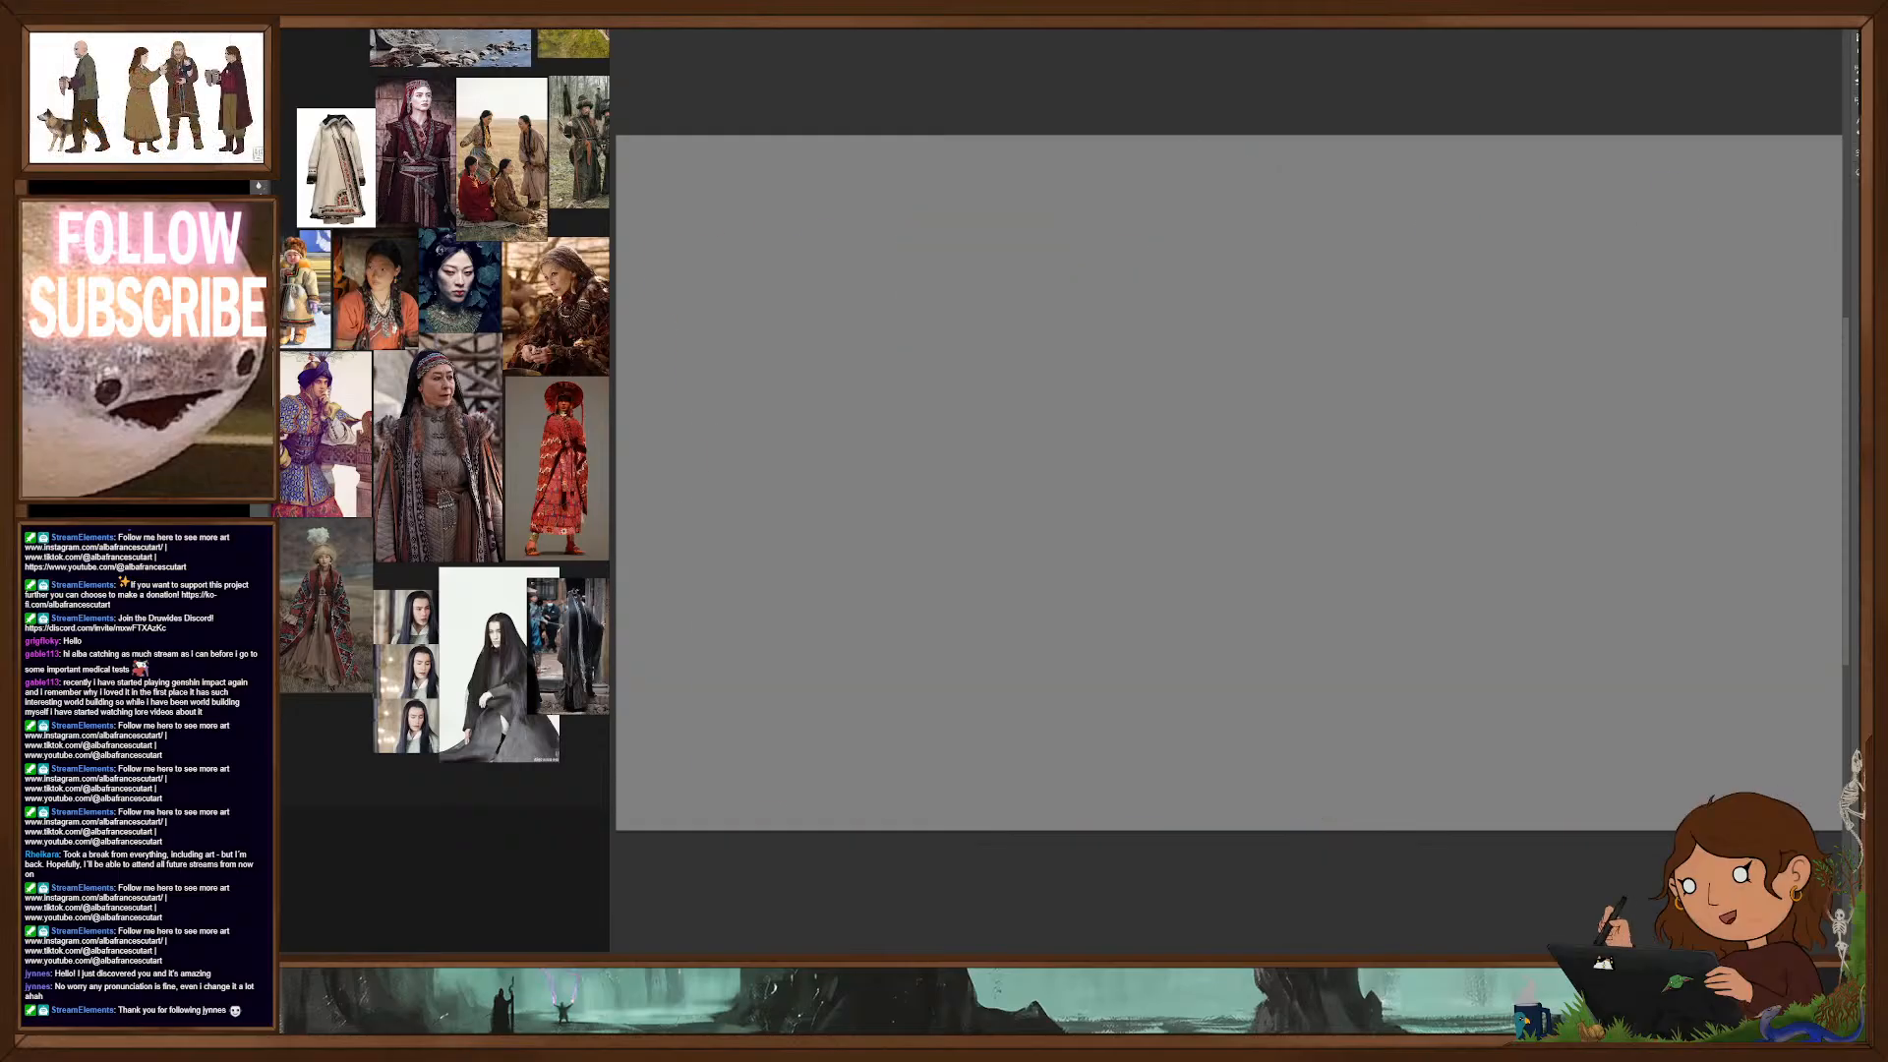
pyautogui.hotkey('ctrl', ',')
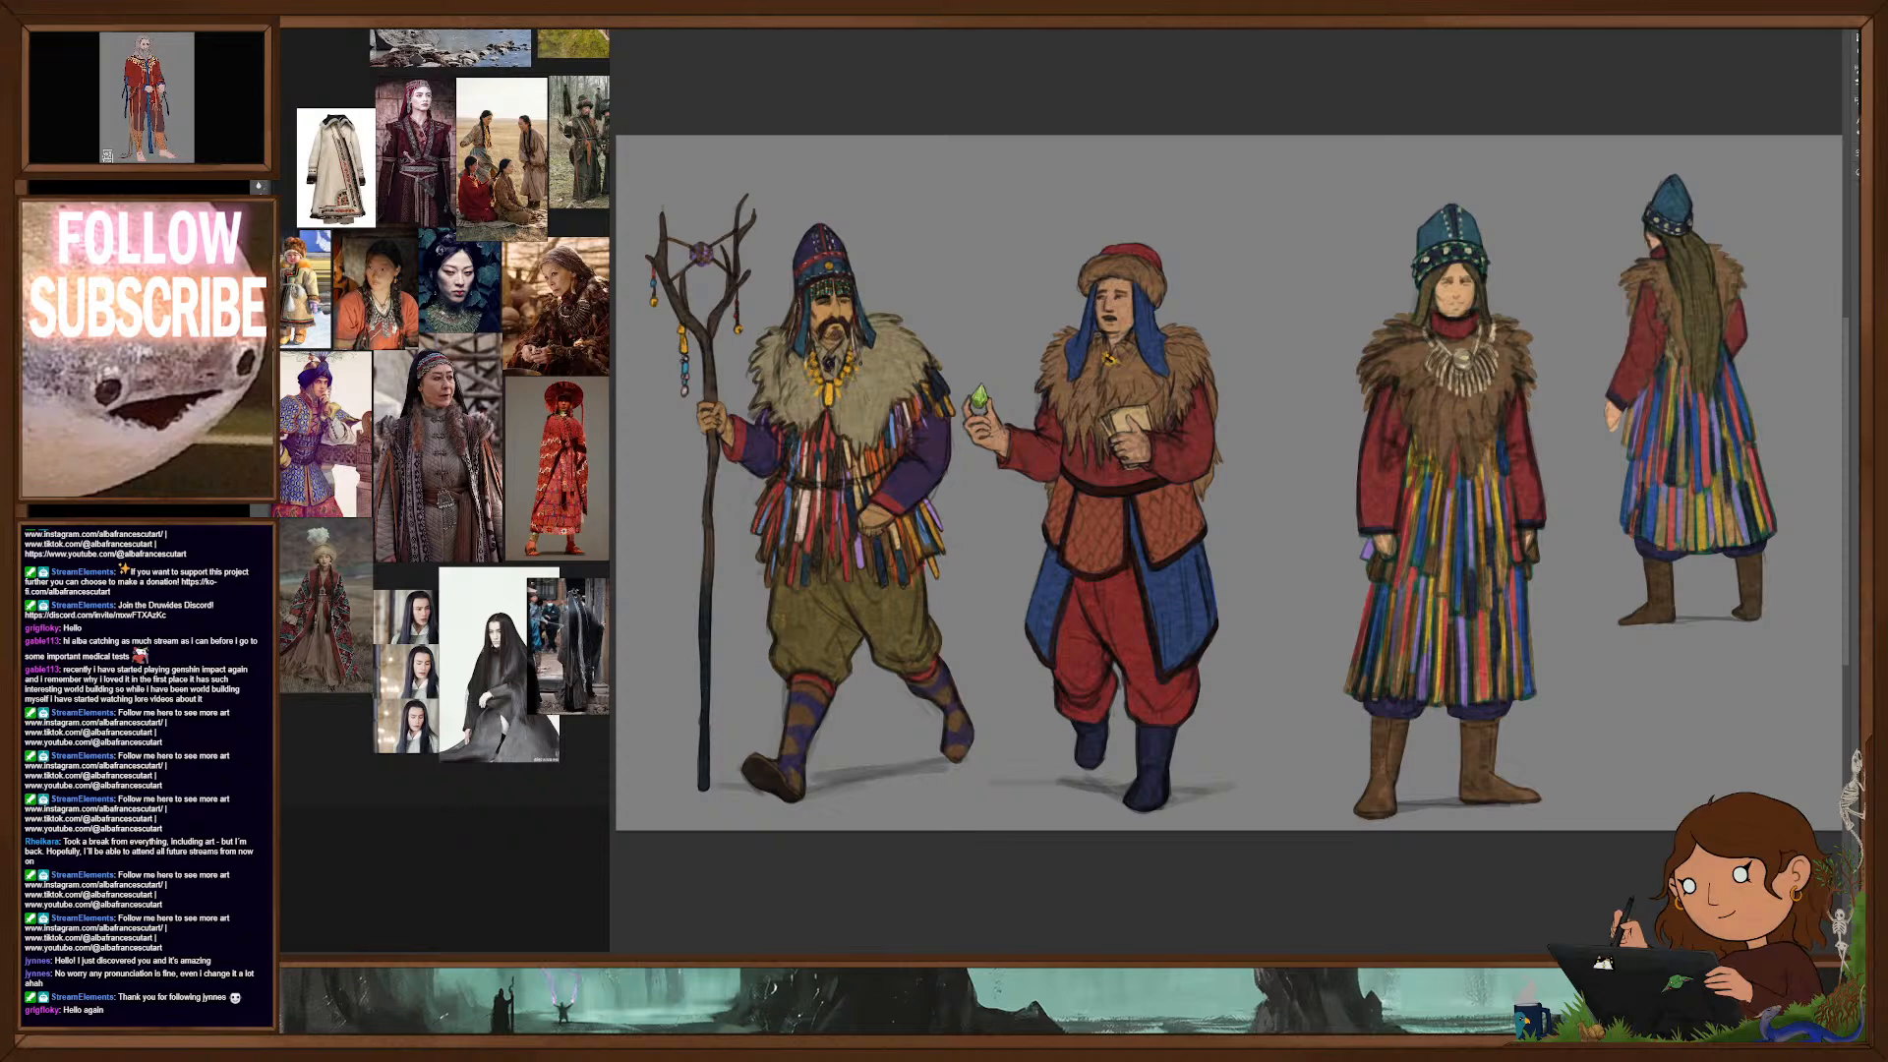
# Step: Show the "Baahrbara the Goat" design and examine the two riders in fur hats and the figure carrying the basket
pyautogui.hotkey('ctrl', ',')
pyautogui.hotkey('ctrl', ',')
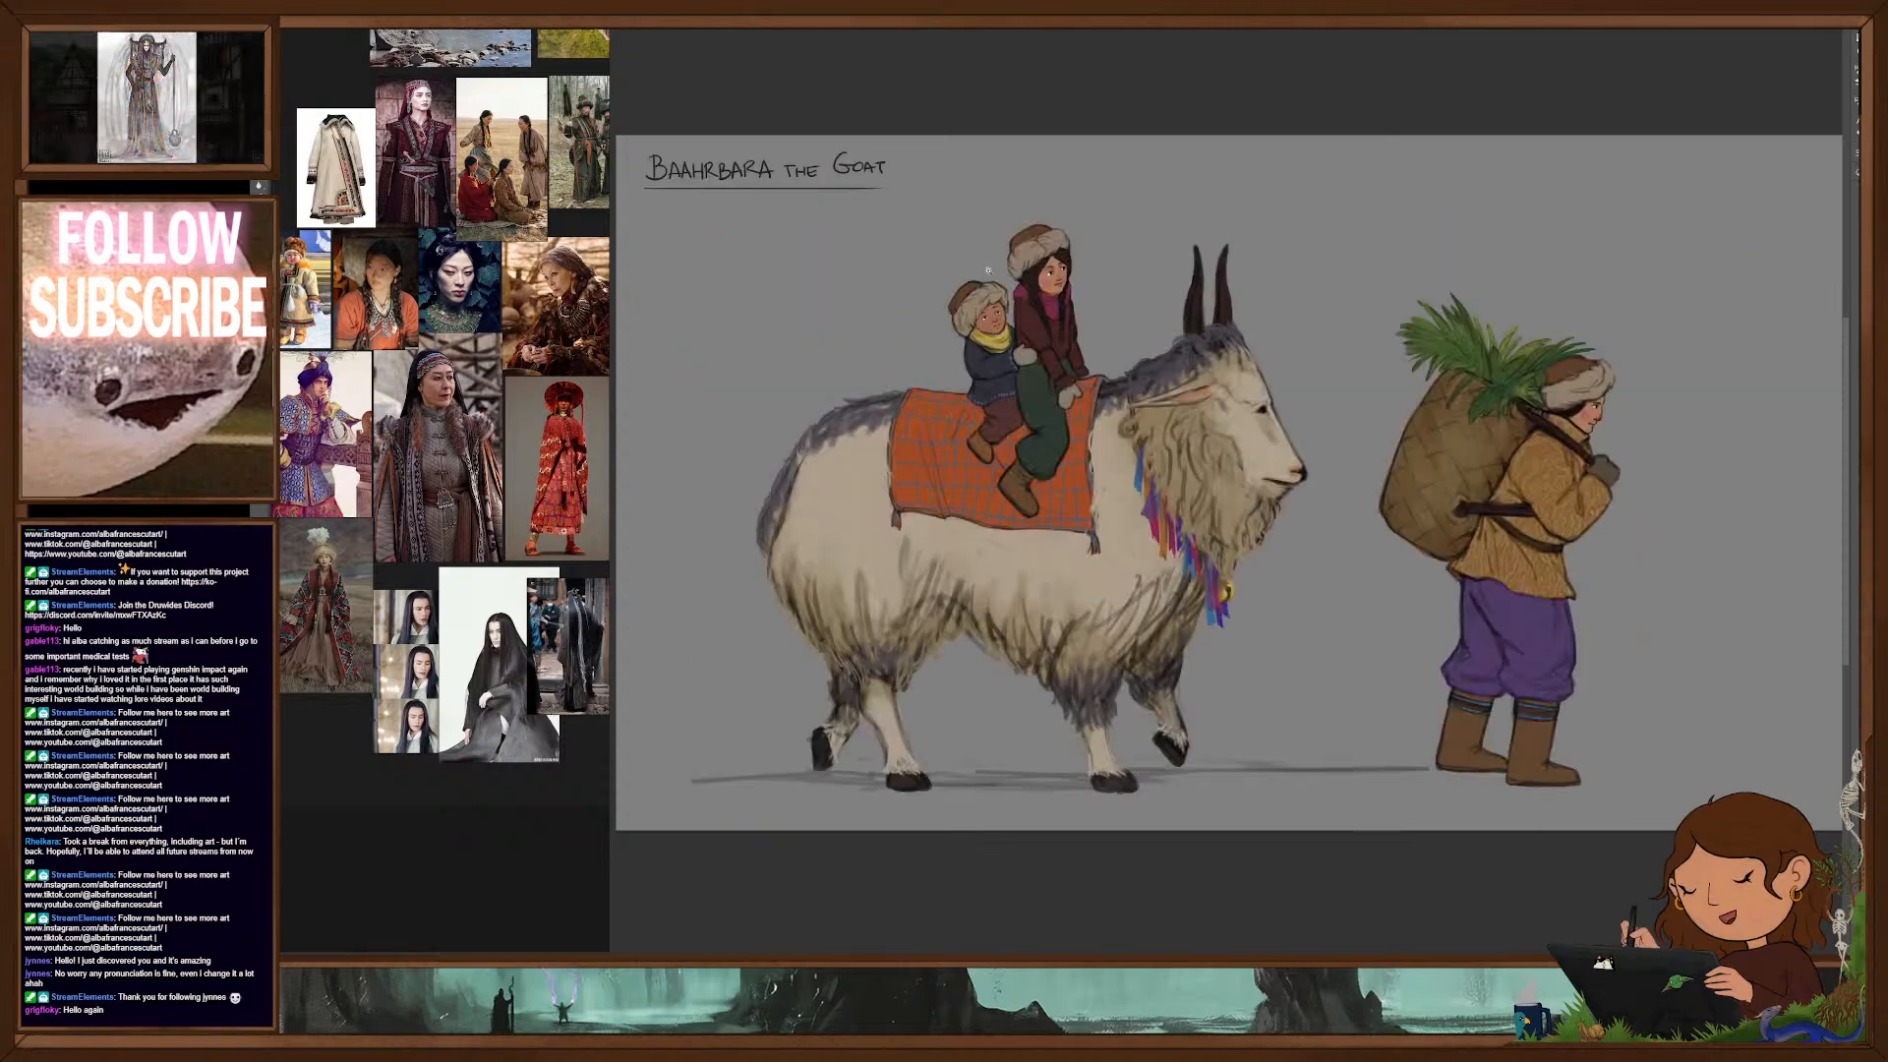
pyautogui.scroll(5, 1051, 322)
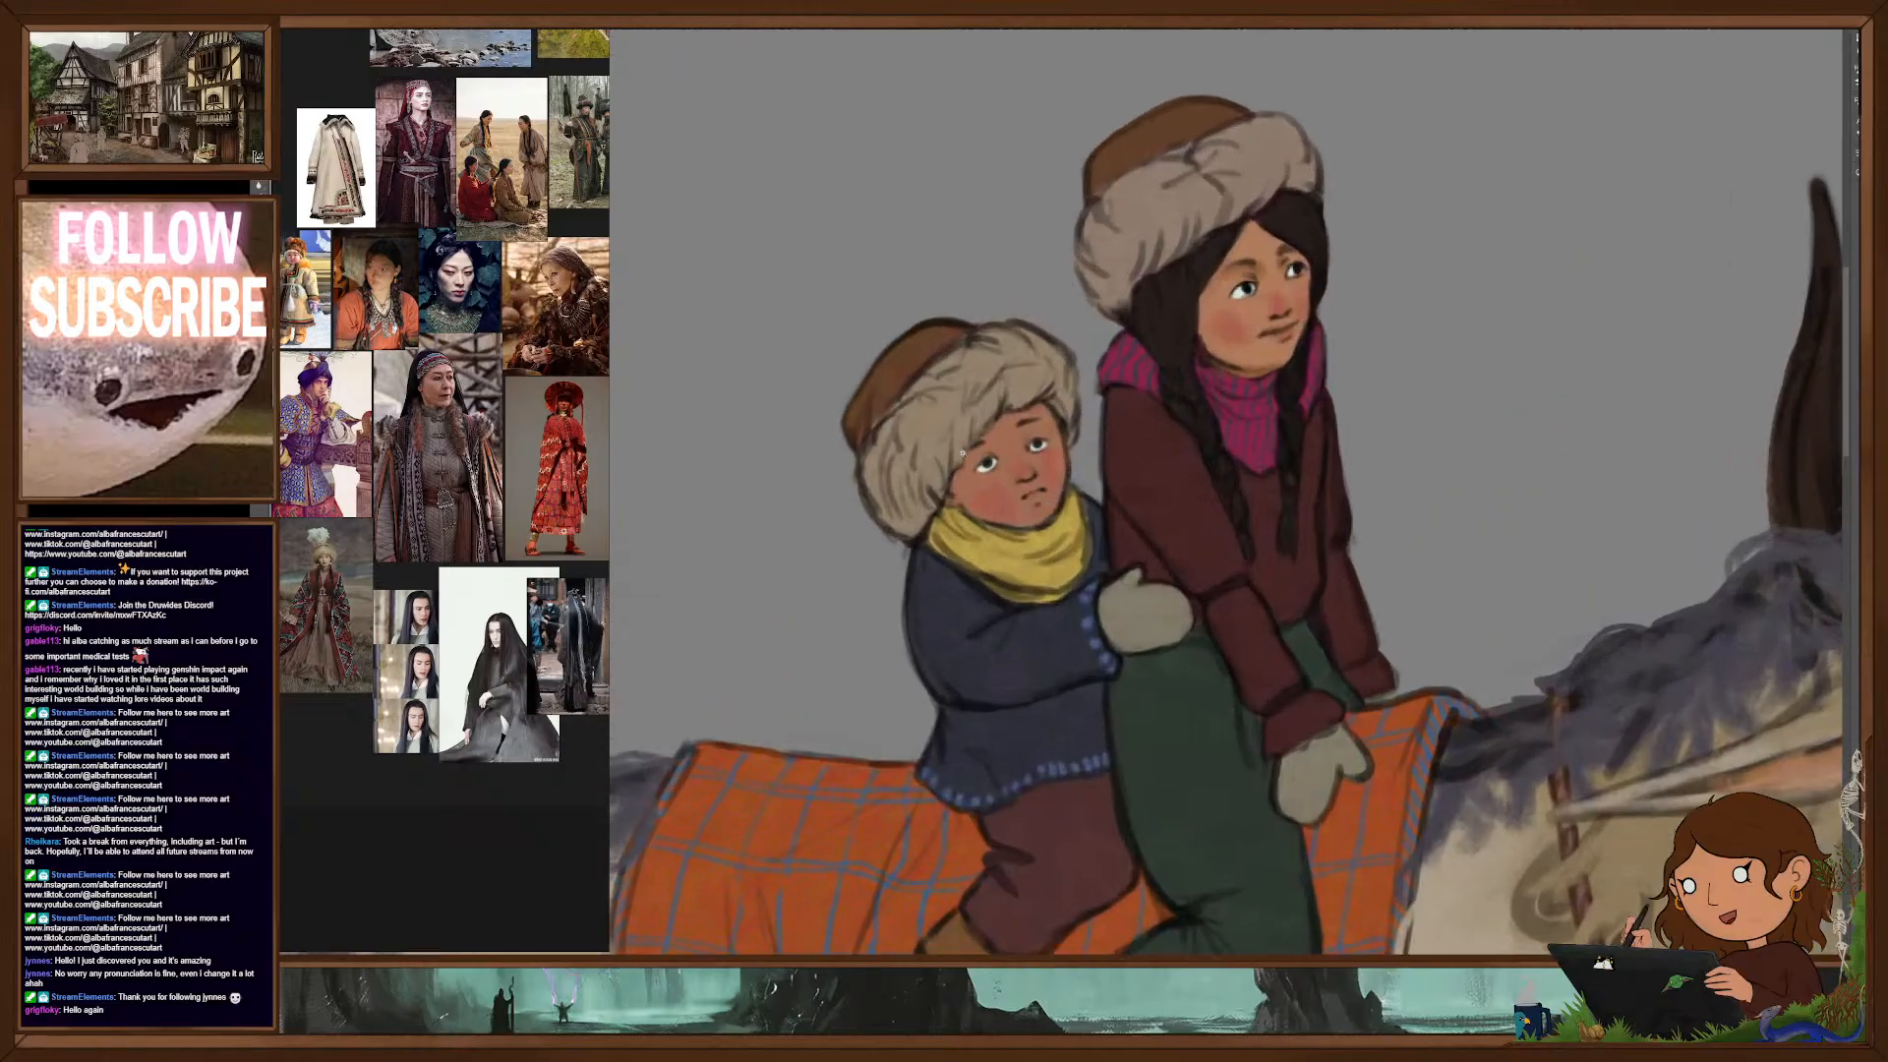
pyautogui.scroll(3, 1062, 489)
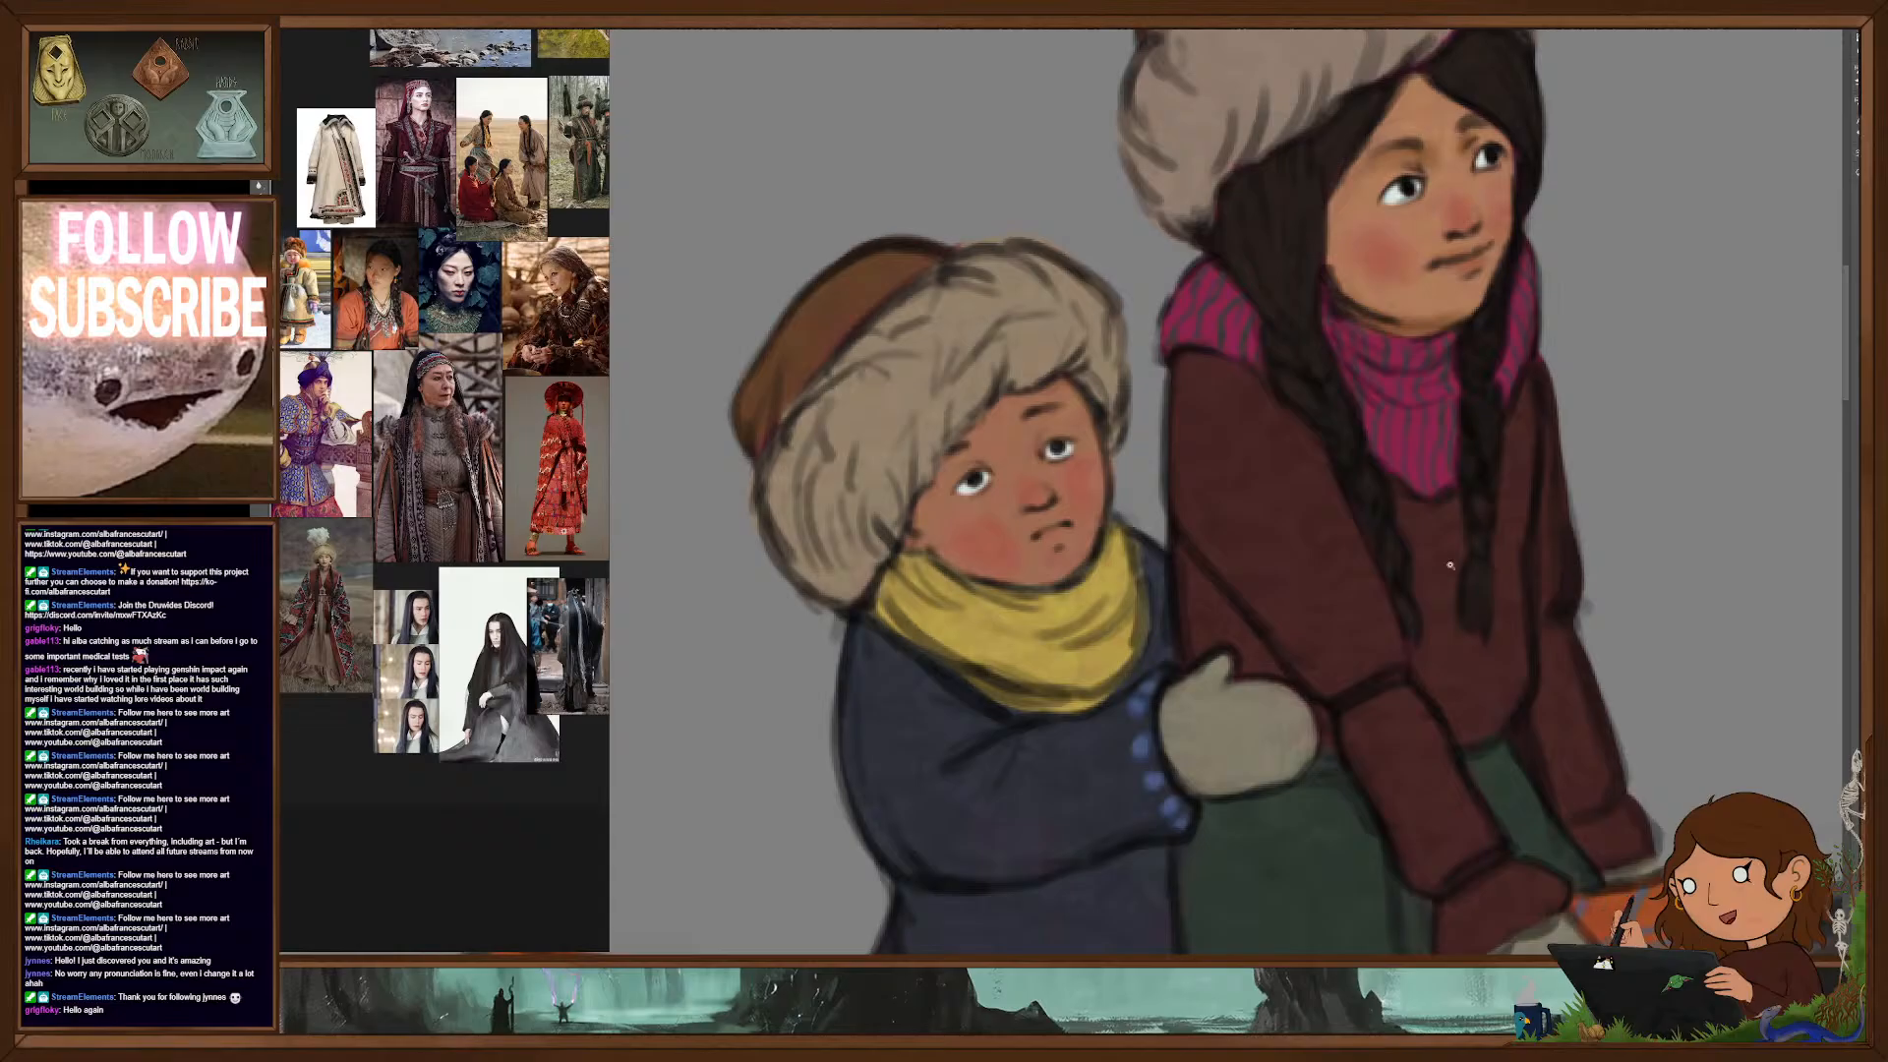
pyautogui.moveTo(1567, 566); pyautogui.dragTo(1403, 602)
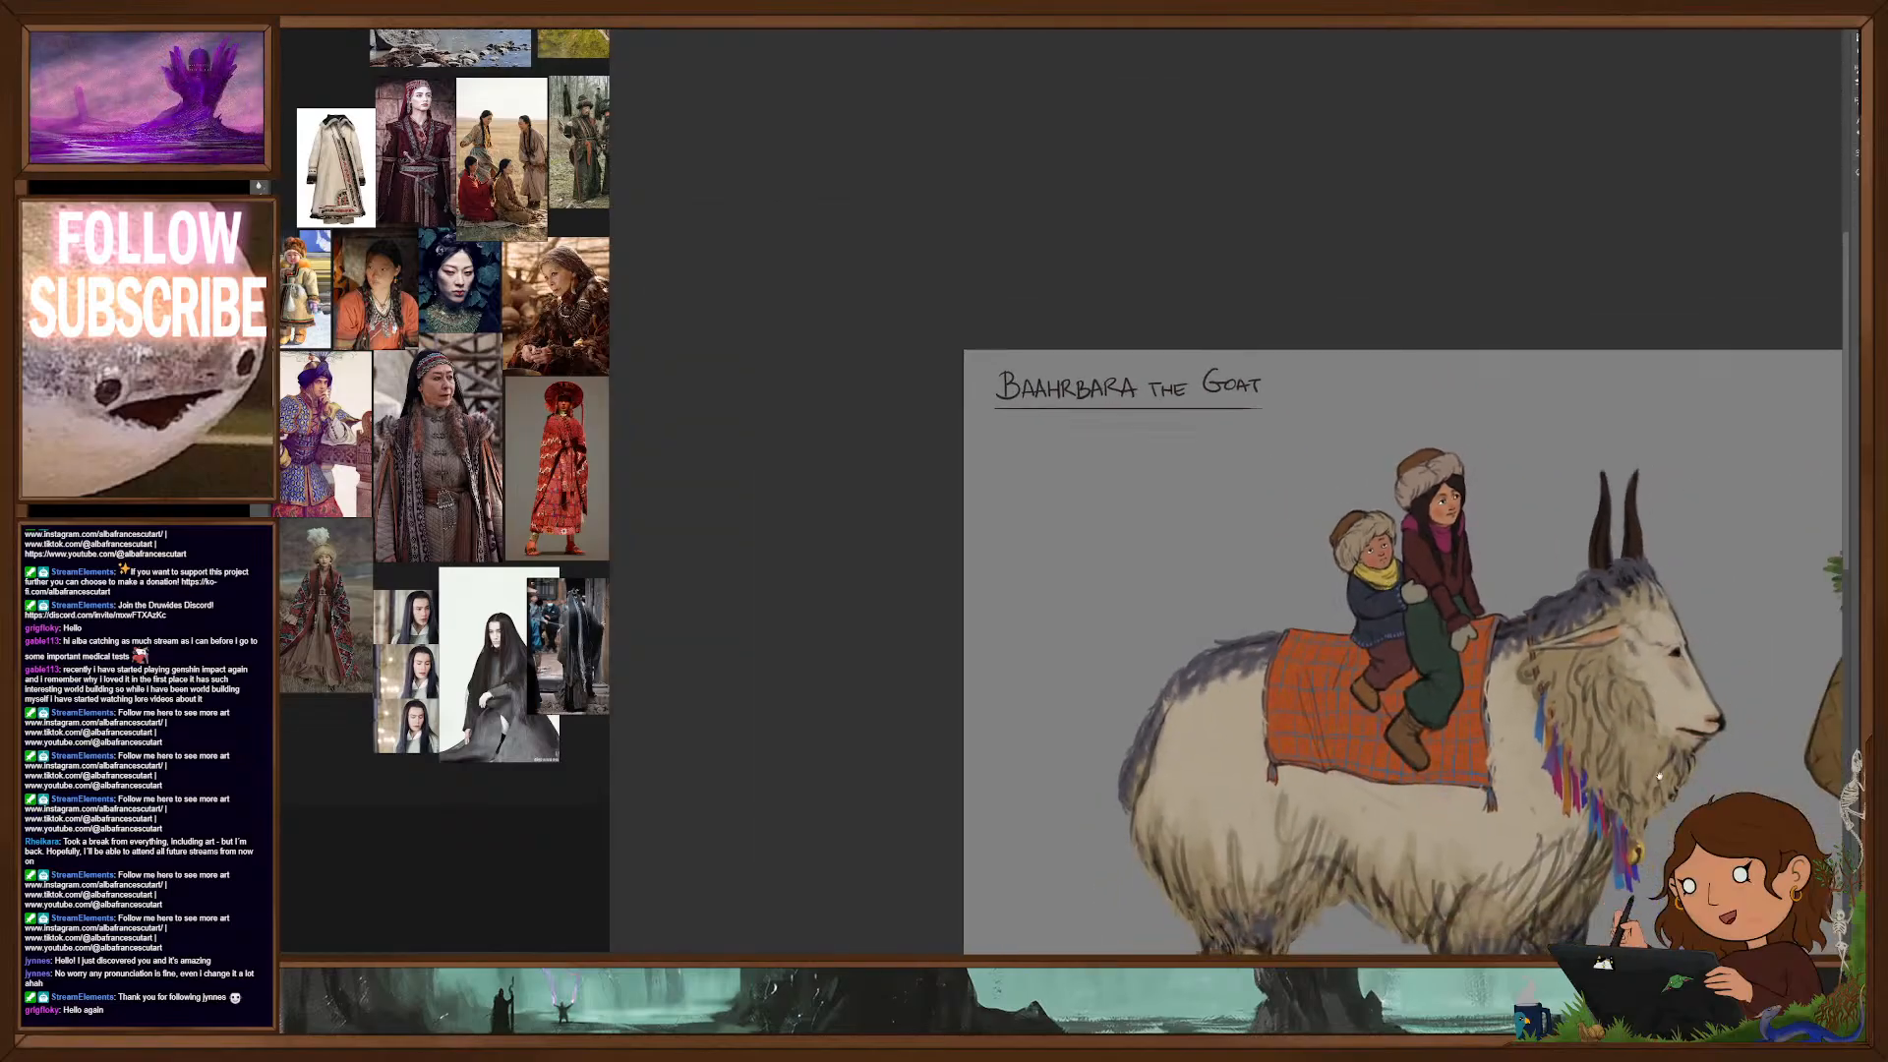
pyautogui.moveTo(1659, 776)
pyautogui.mouseDown()
pyautogui.moveTo(1323, 493)
pyautogui.moveTo(1289, 432)
pyautogui.moveTo(1316, 481)
pyautogui.moveTo(1259, 487)
pyautogui.moveTo(1291, 497)
pyautogui.moveTo(1298, 536)
pyautogui.mouseUp()
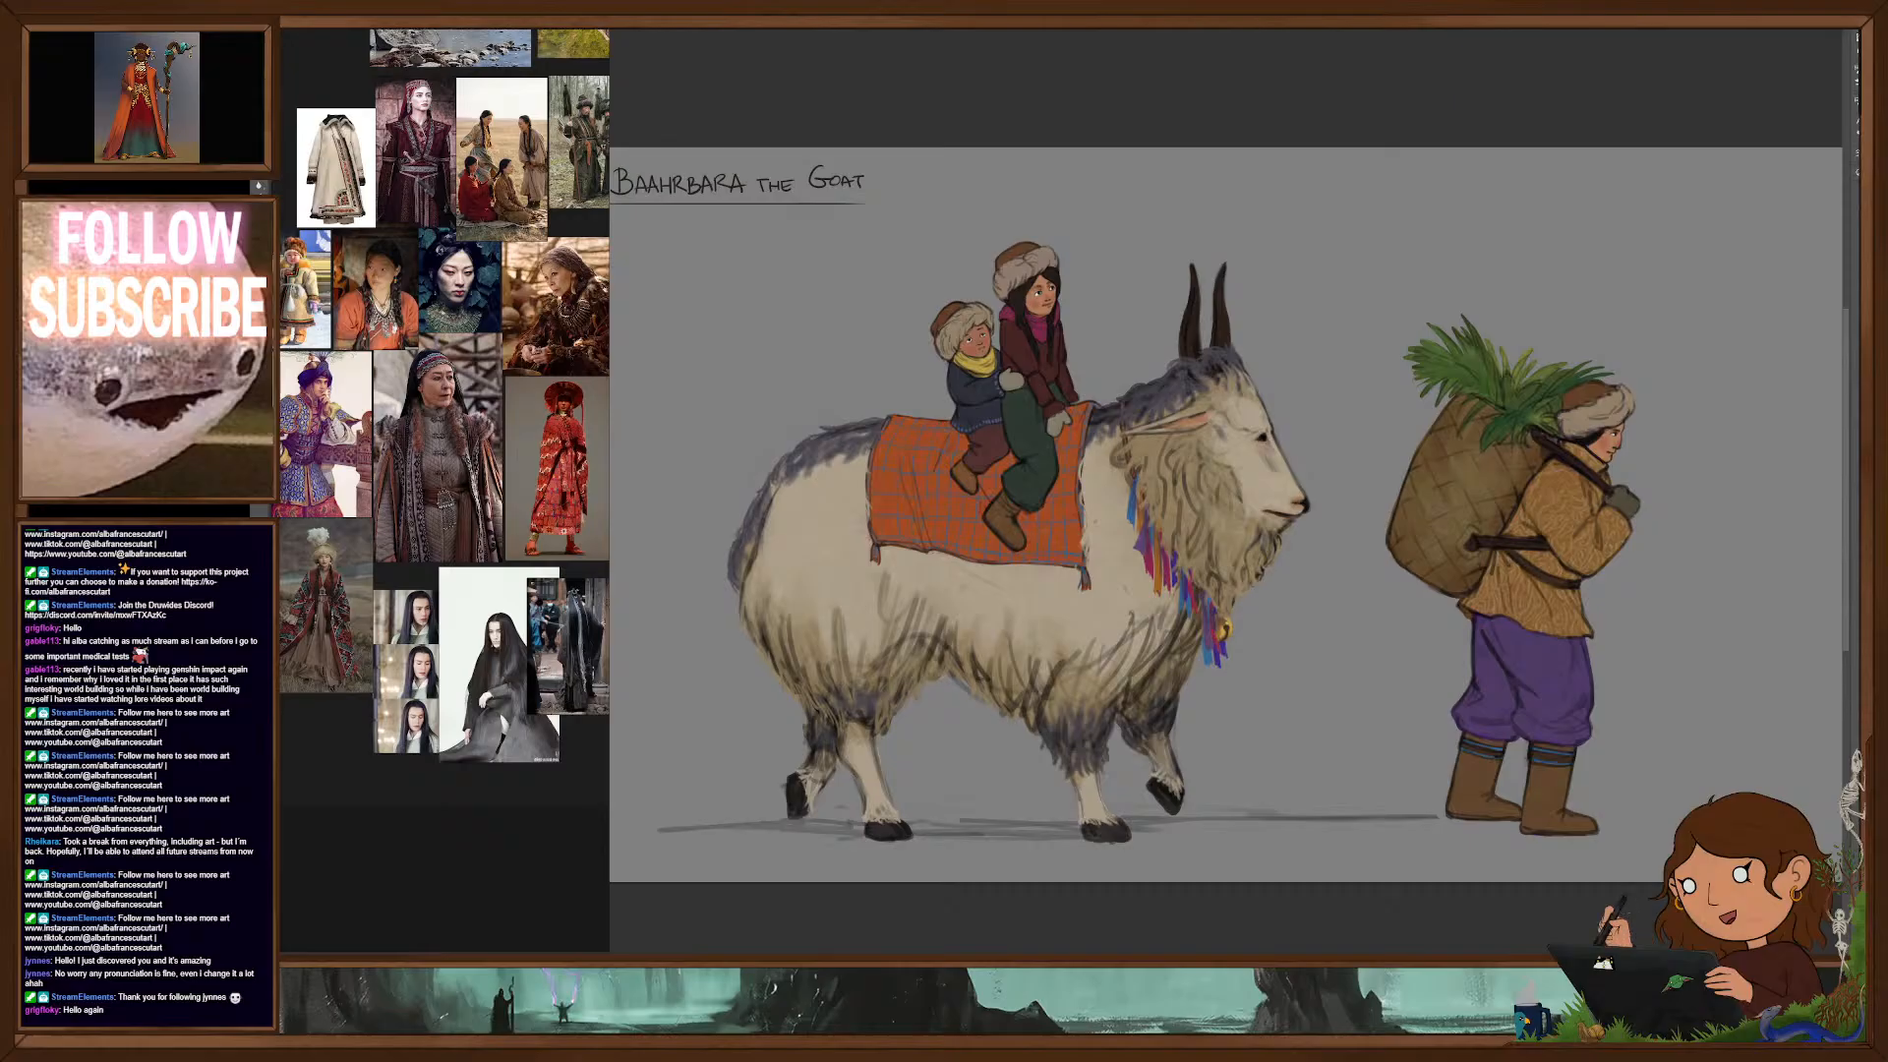
# Step: Replace the Baahrbara design with the armoured goat rider and examine the small bystander in the green coat
pyautogui.press('Delete')
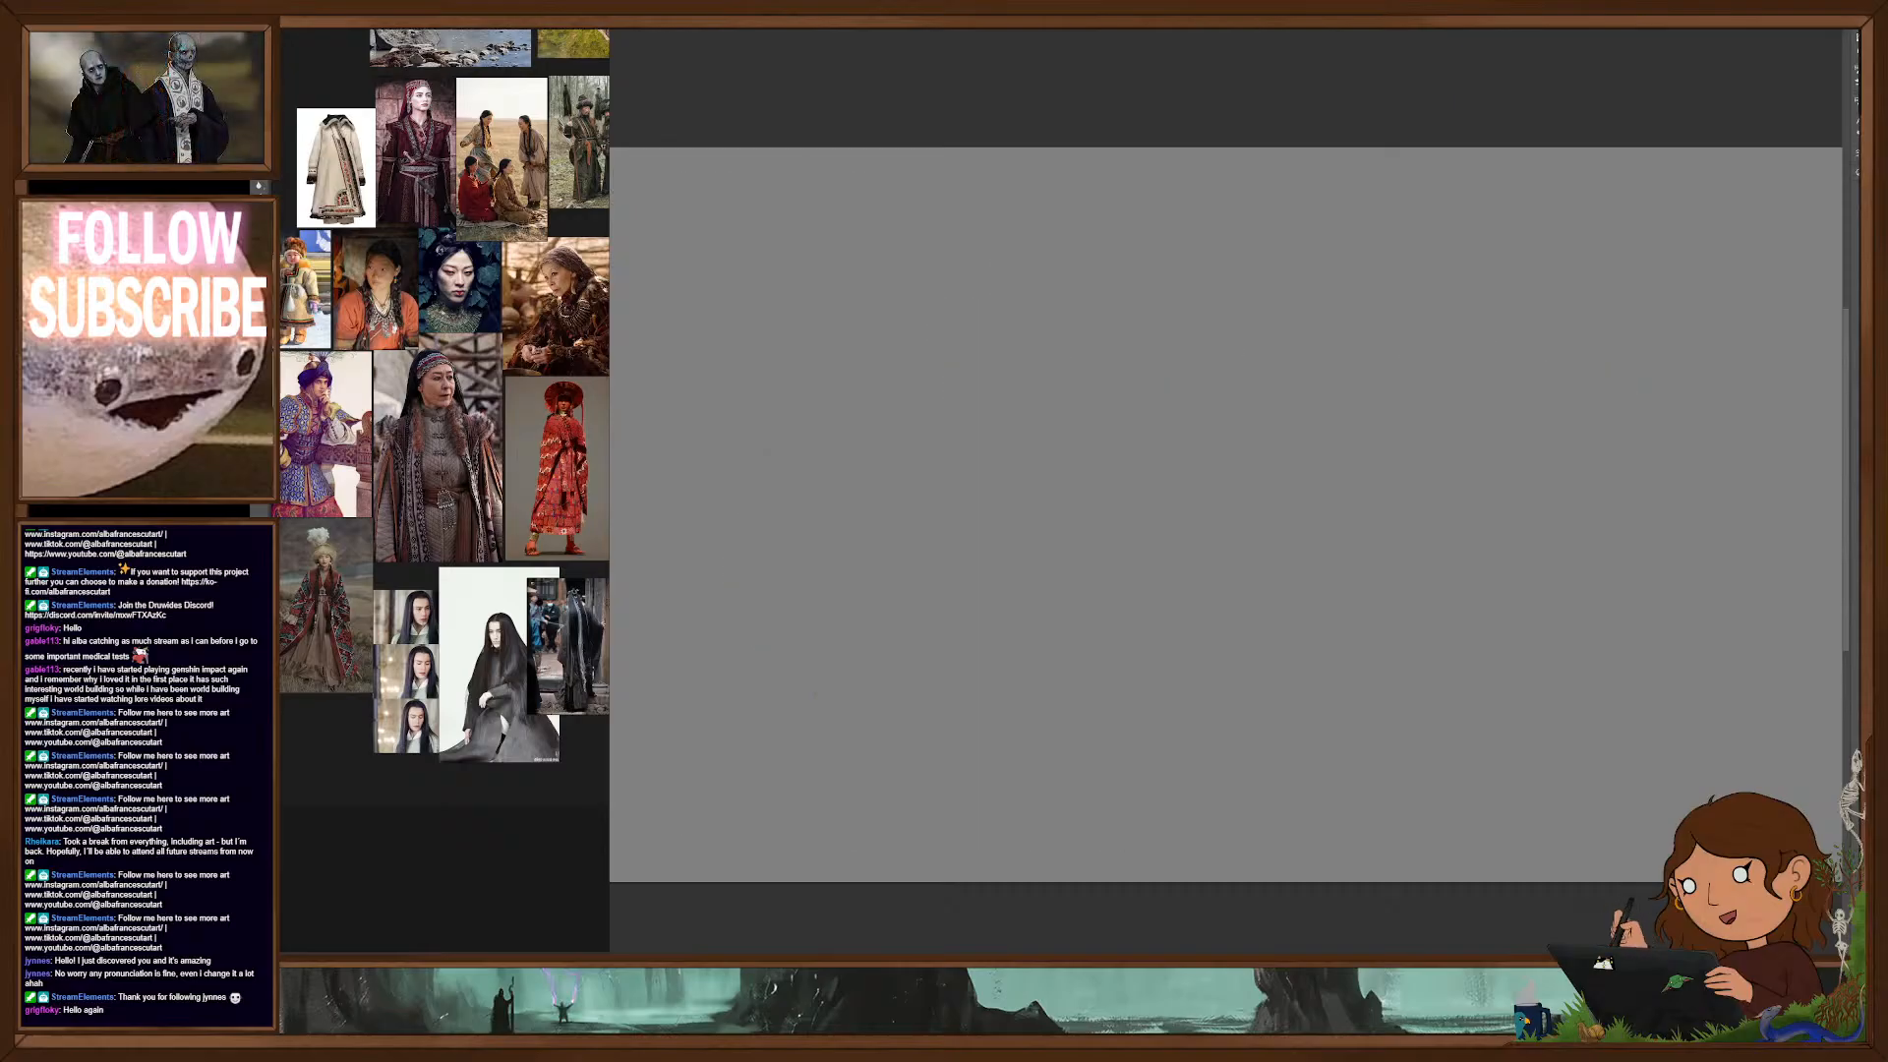
pyautogui.hotkey('ctrl', 'z')
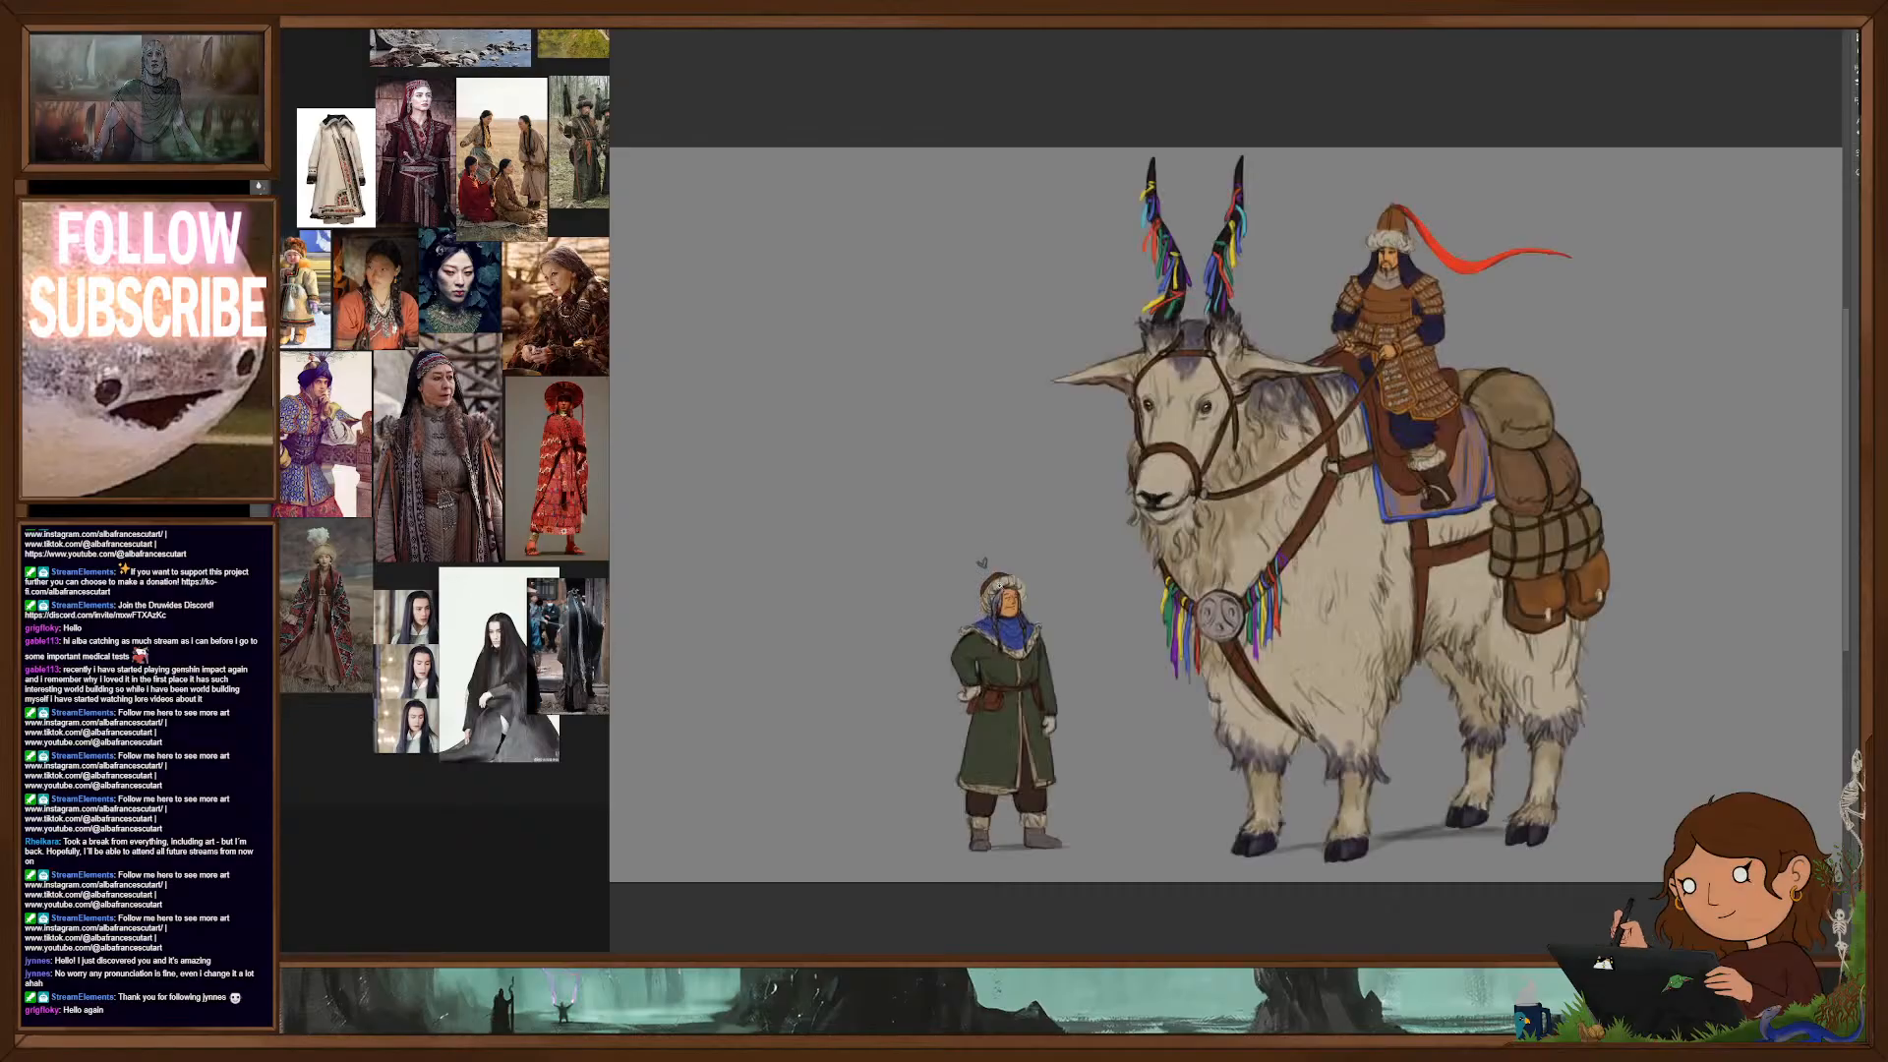
pyautogui.moveTo(998, 595); pyautogui.dragTo(1051, 596)
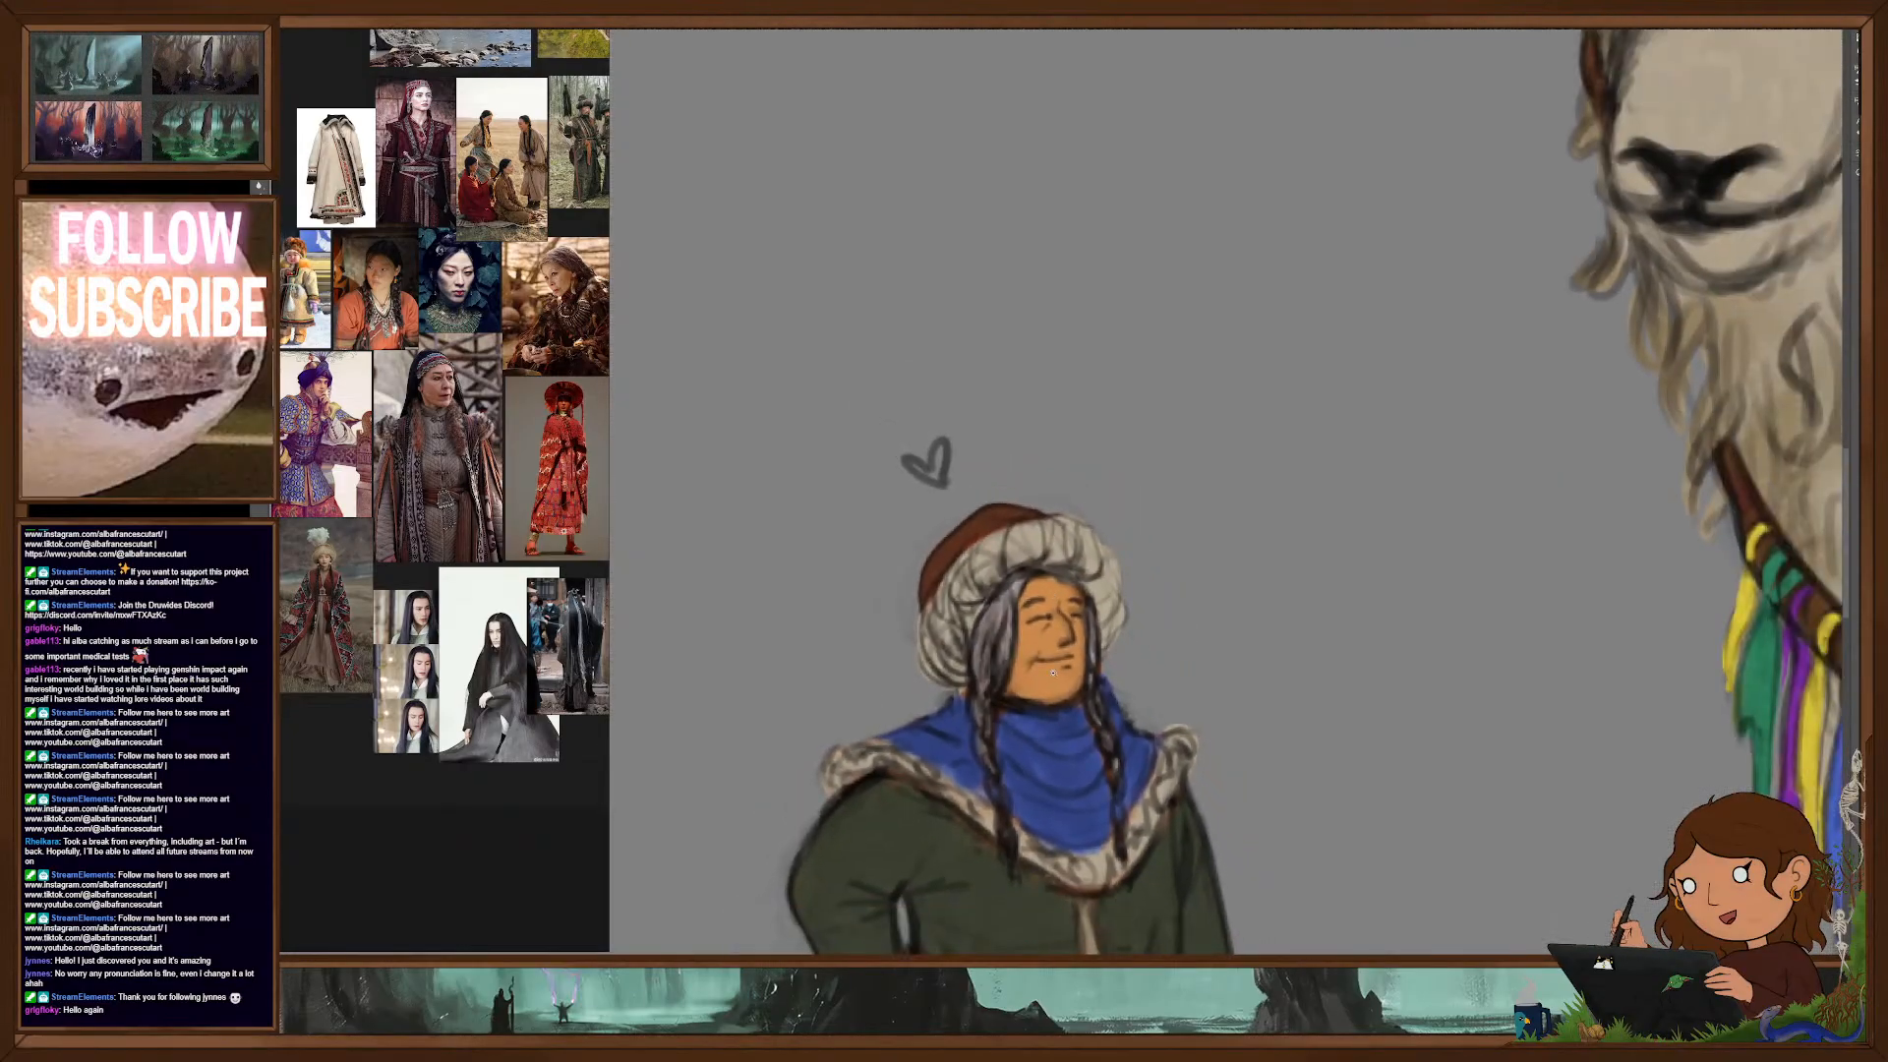
pyautogui.moveTo(1121, 663); pyautogui.dragTo(1052, 665)
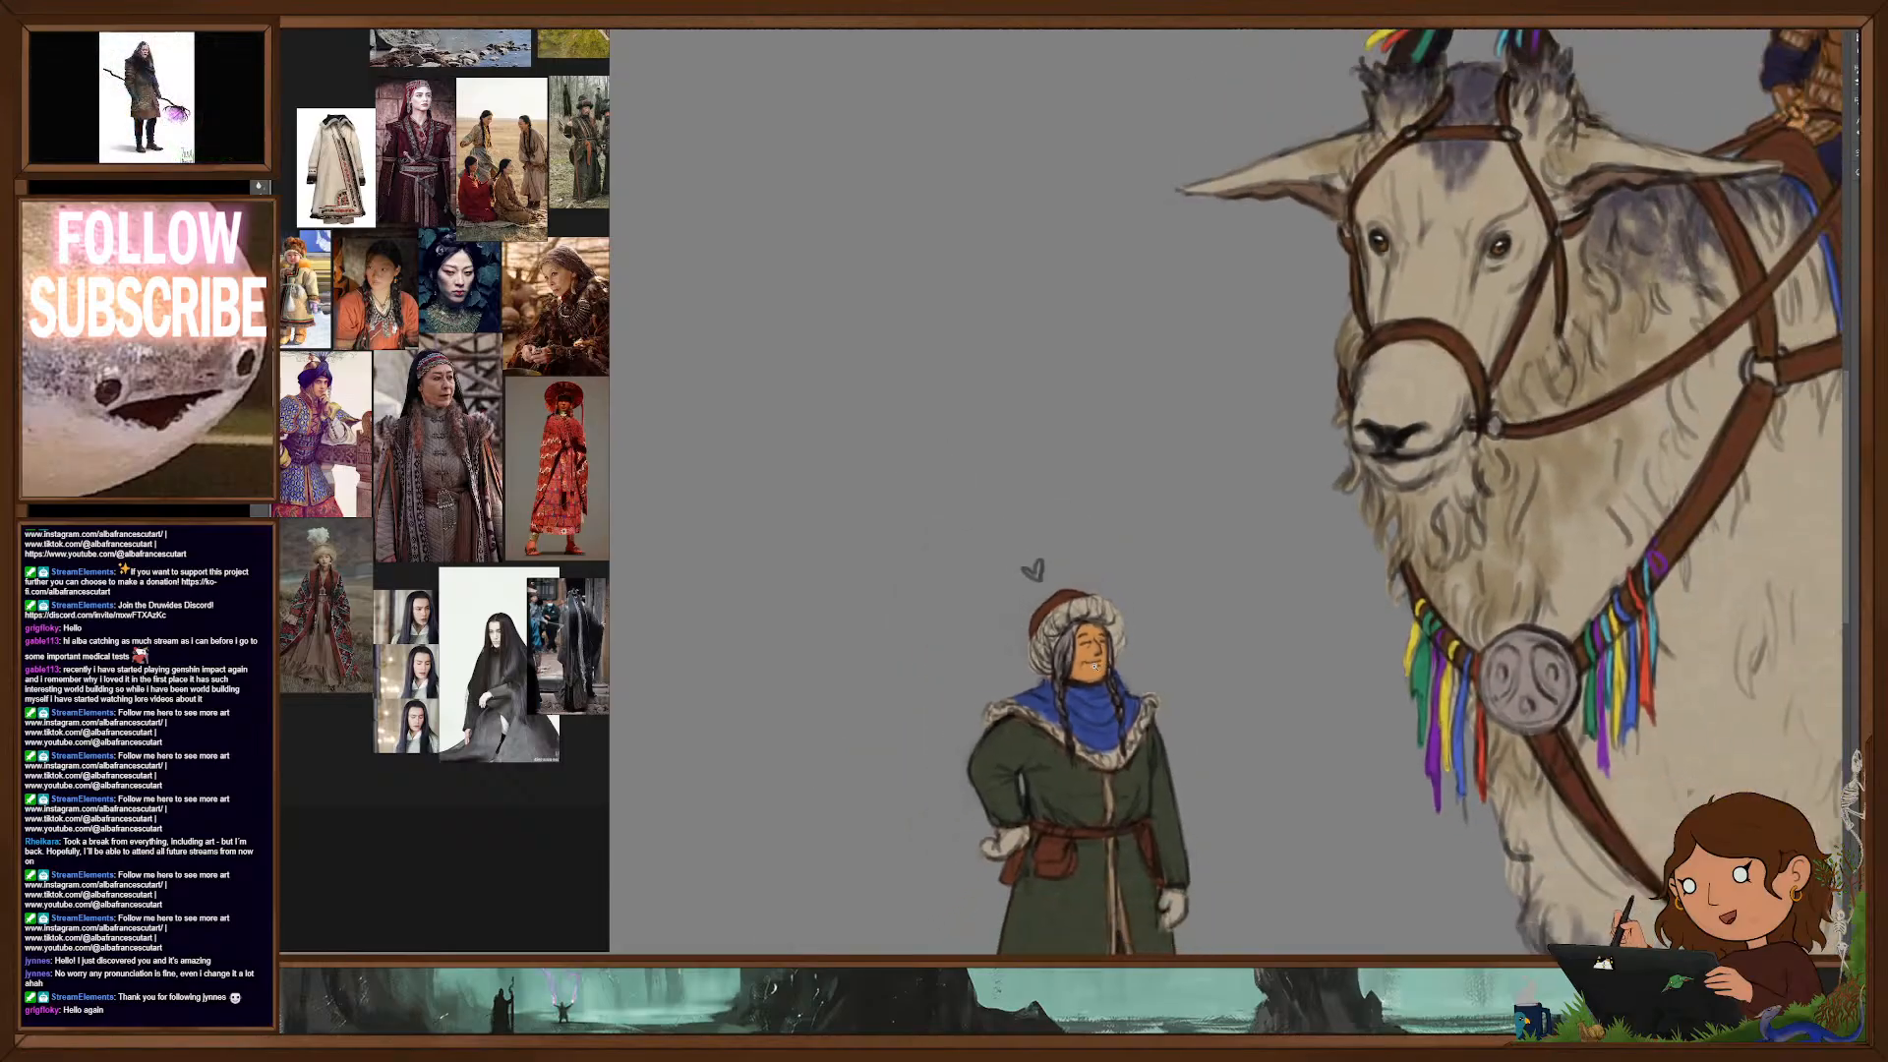
pyautogui.moveTo(1324, 719); pyautogui.dragTo(1263, 724)
pyautogui.moveTo(1445, 744); pyautogui.dragTo(1237, 665)
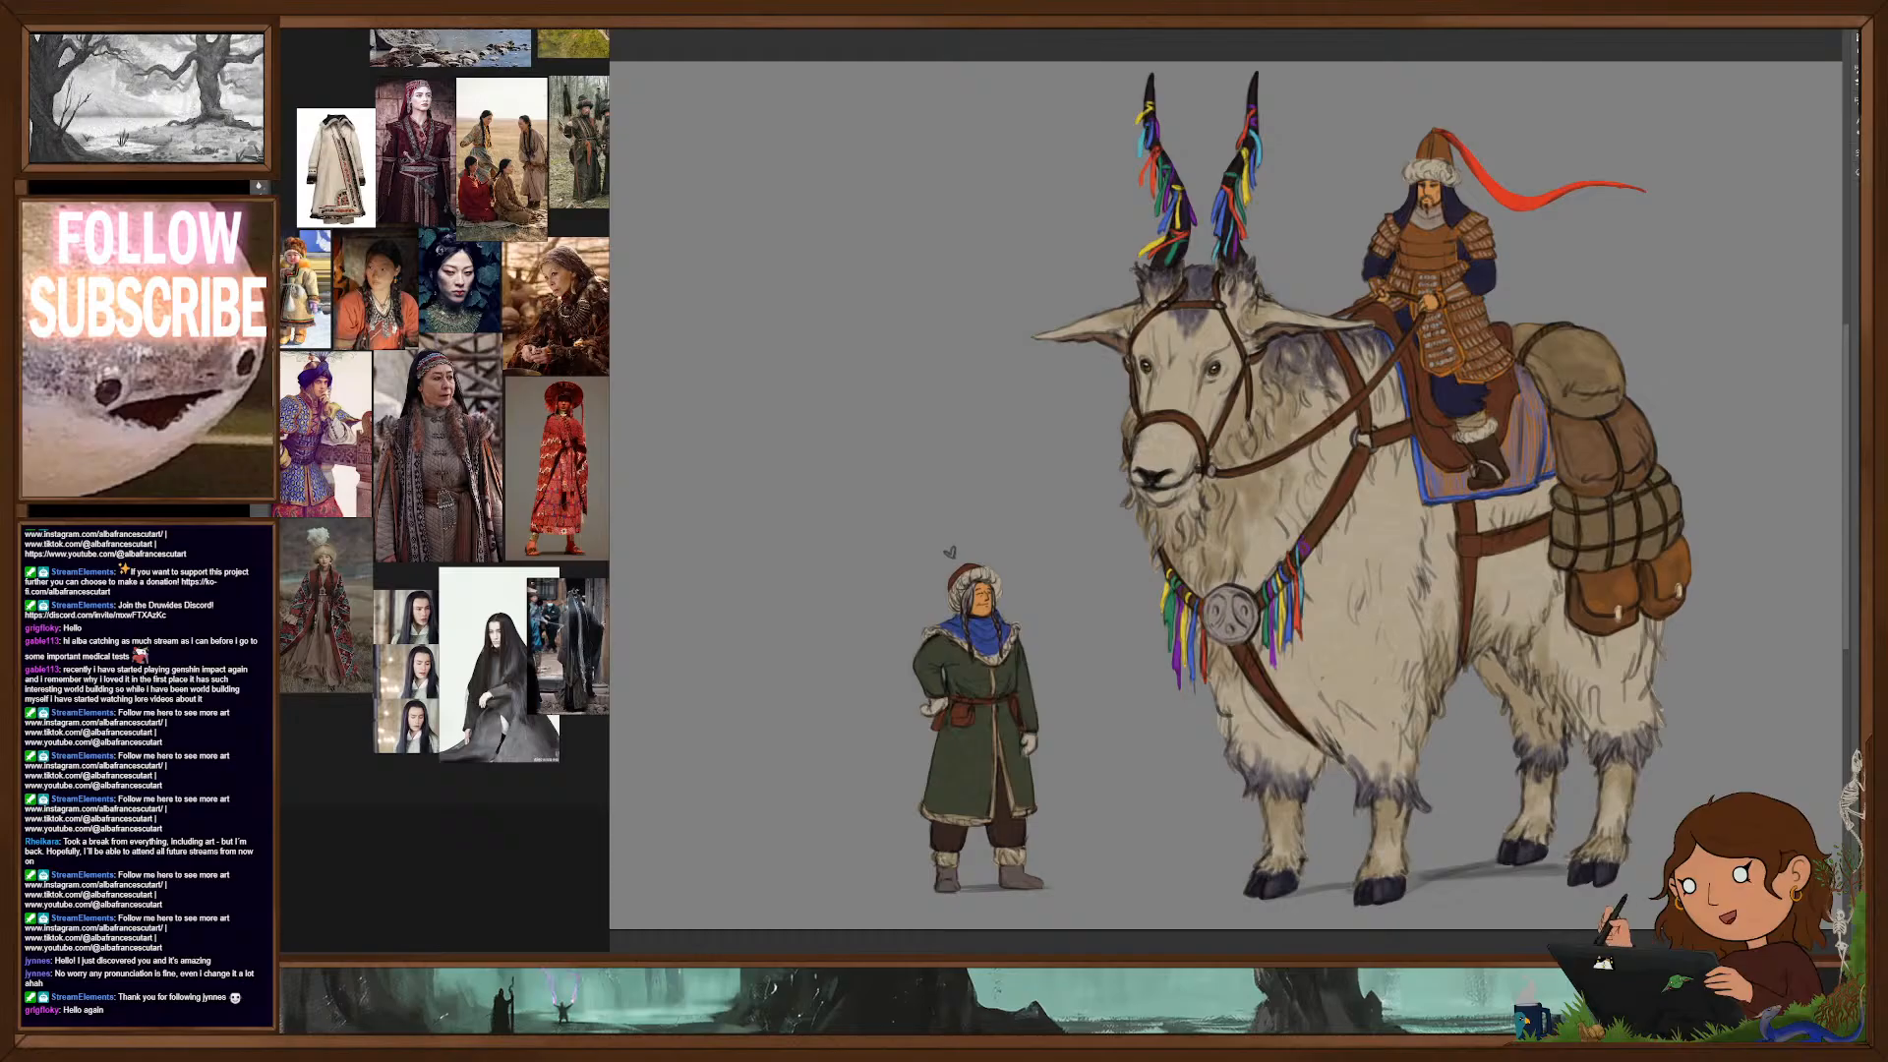
# Step: Erase the loose hanging ribbon ends from the goat's horn farther from the rider, keeping the wraps around it
pyautogui.hotkey('ctrl', ',')
pyautogui.hotkey('ctrl', ',')
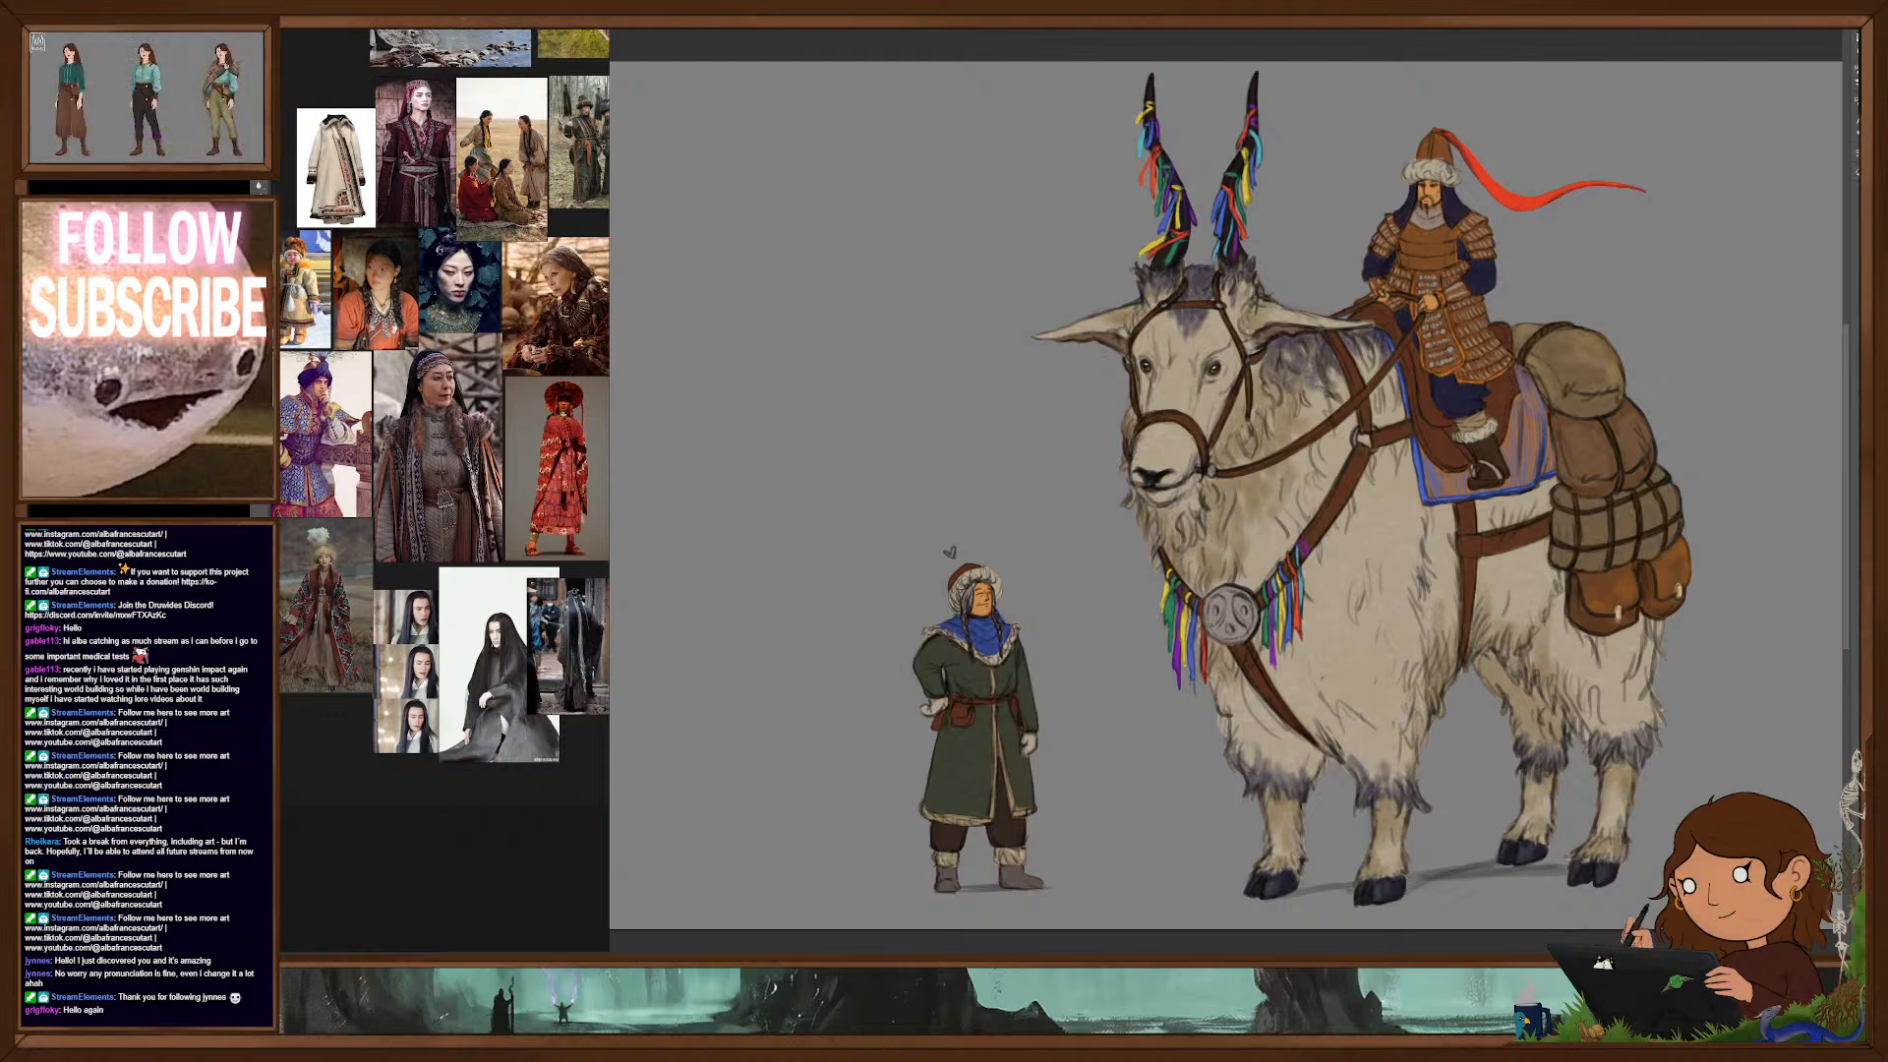
pyautogui.scroll(3, 1201, 295)
pyautogui.moveTo(1201, 295); pyautogui.dragTo(1208, 351)
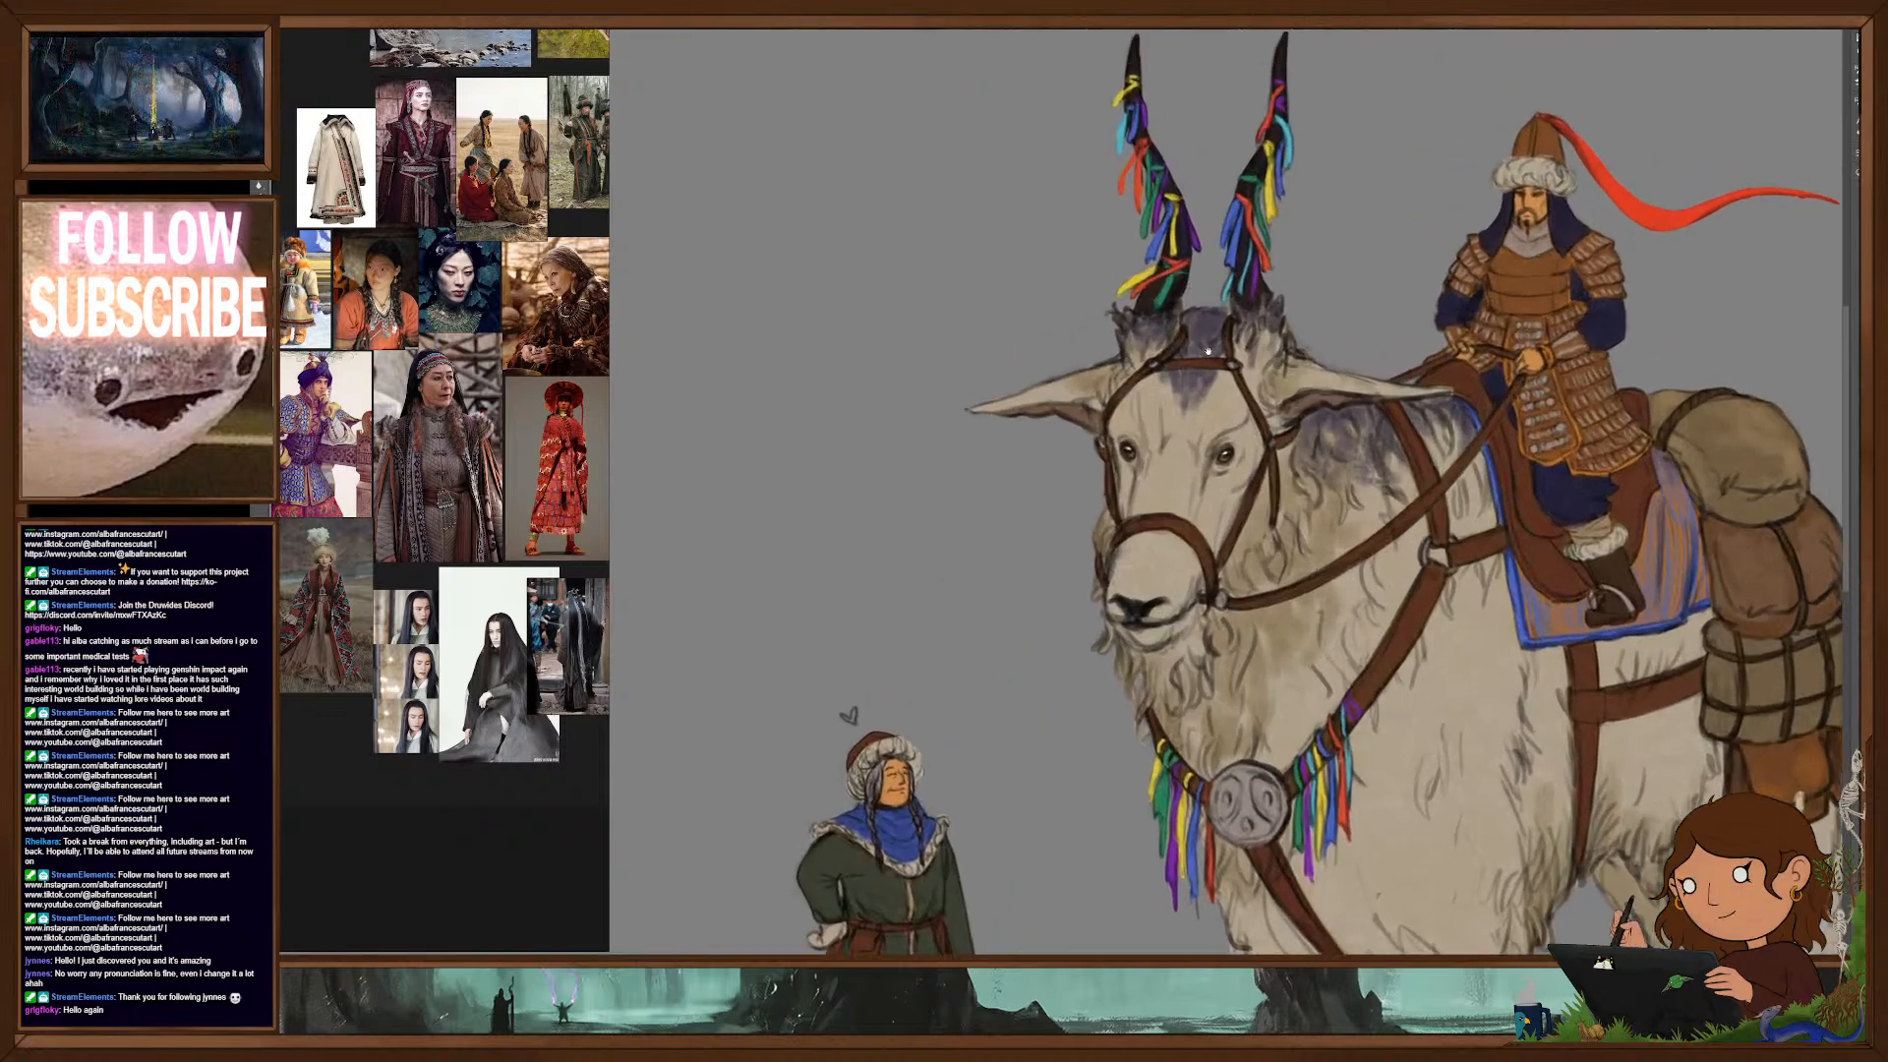
pyautogui.scroll(2, 1170, 331)
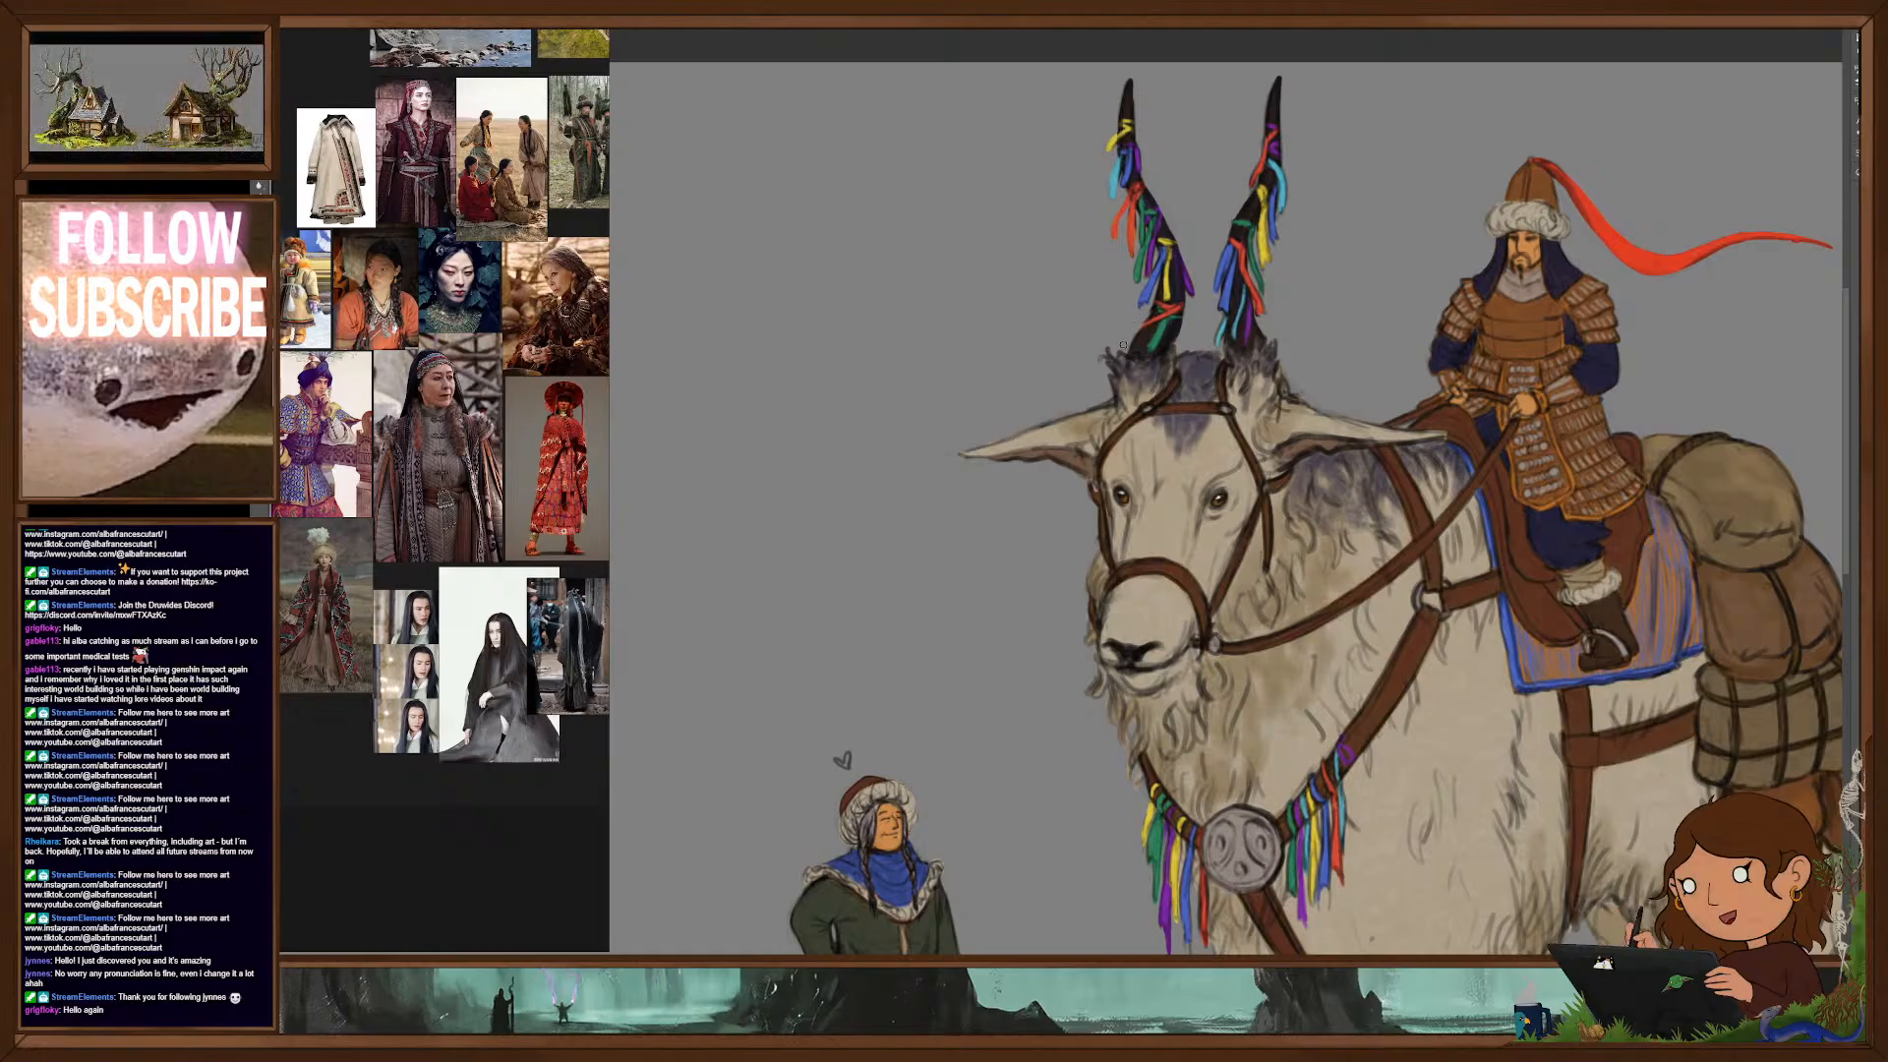
pyautogui.scroll(-3, 1275, 425)
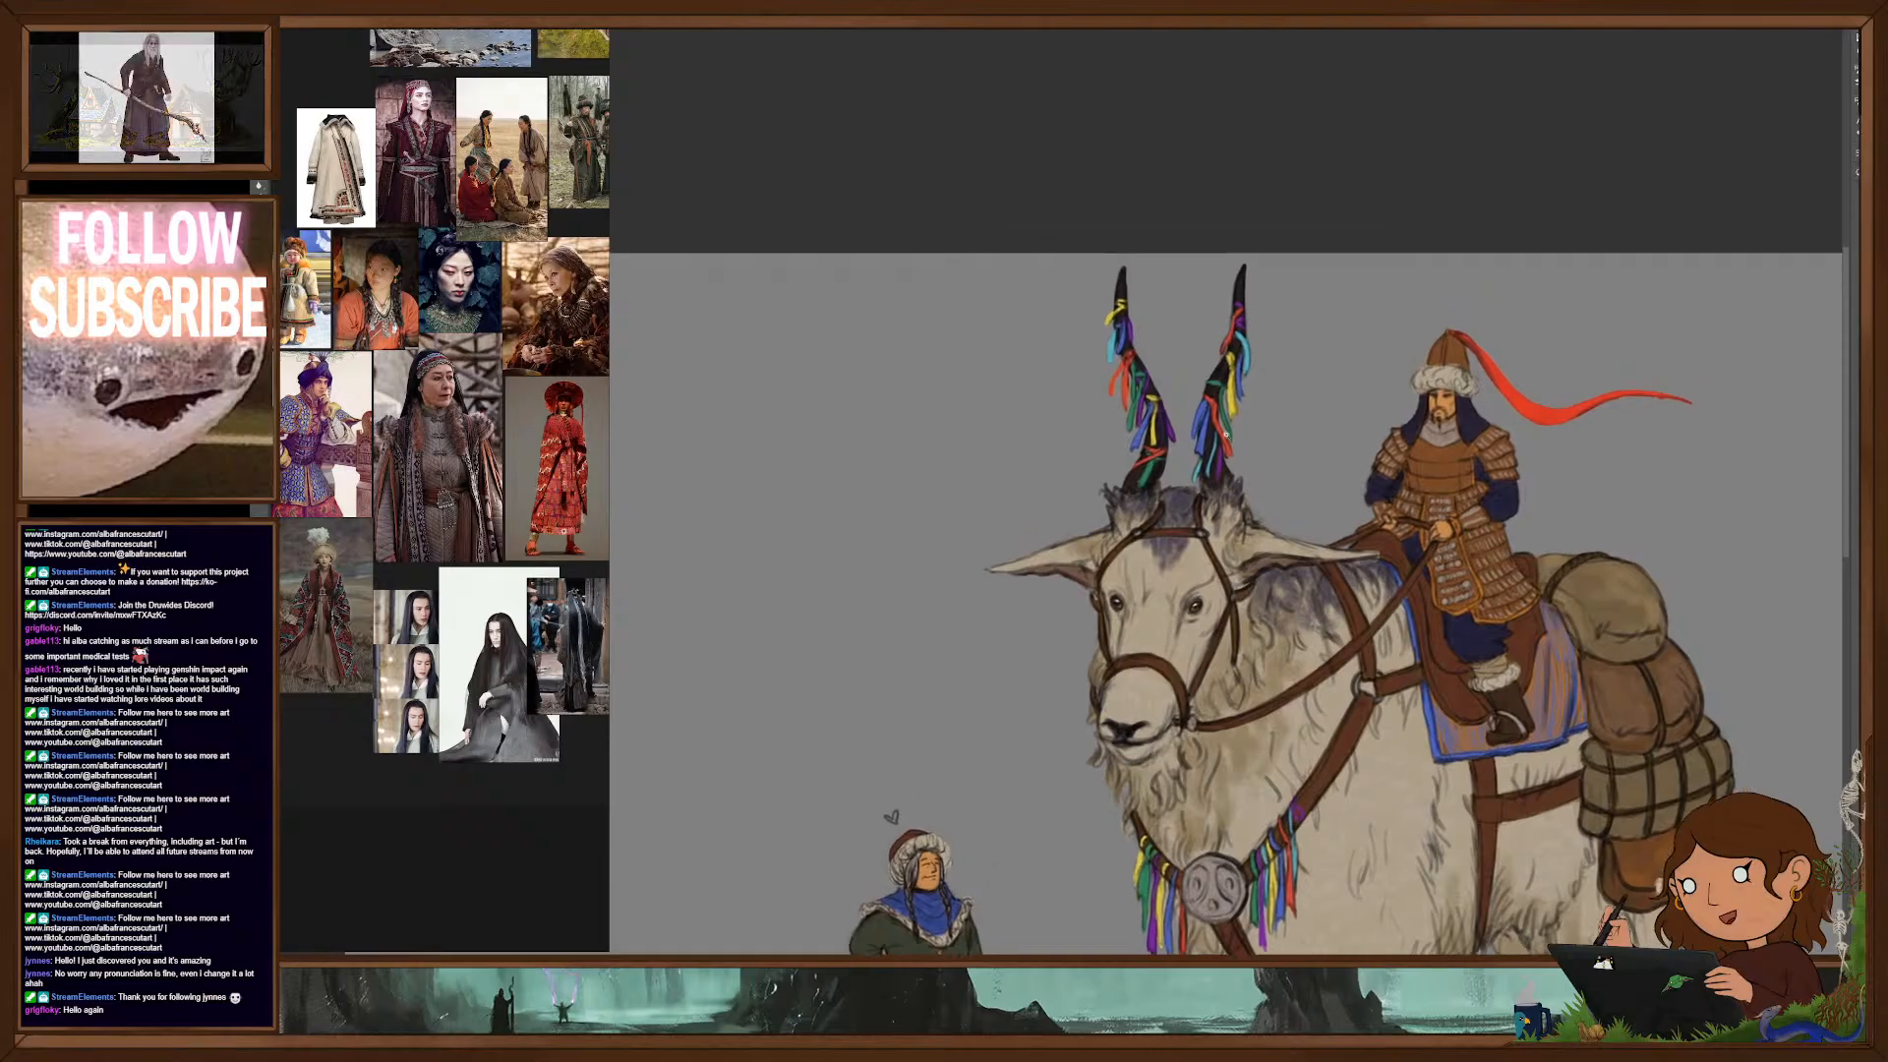
pyautogui.scroll(3, 1561, 405)
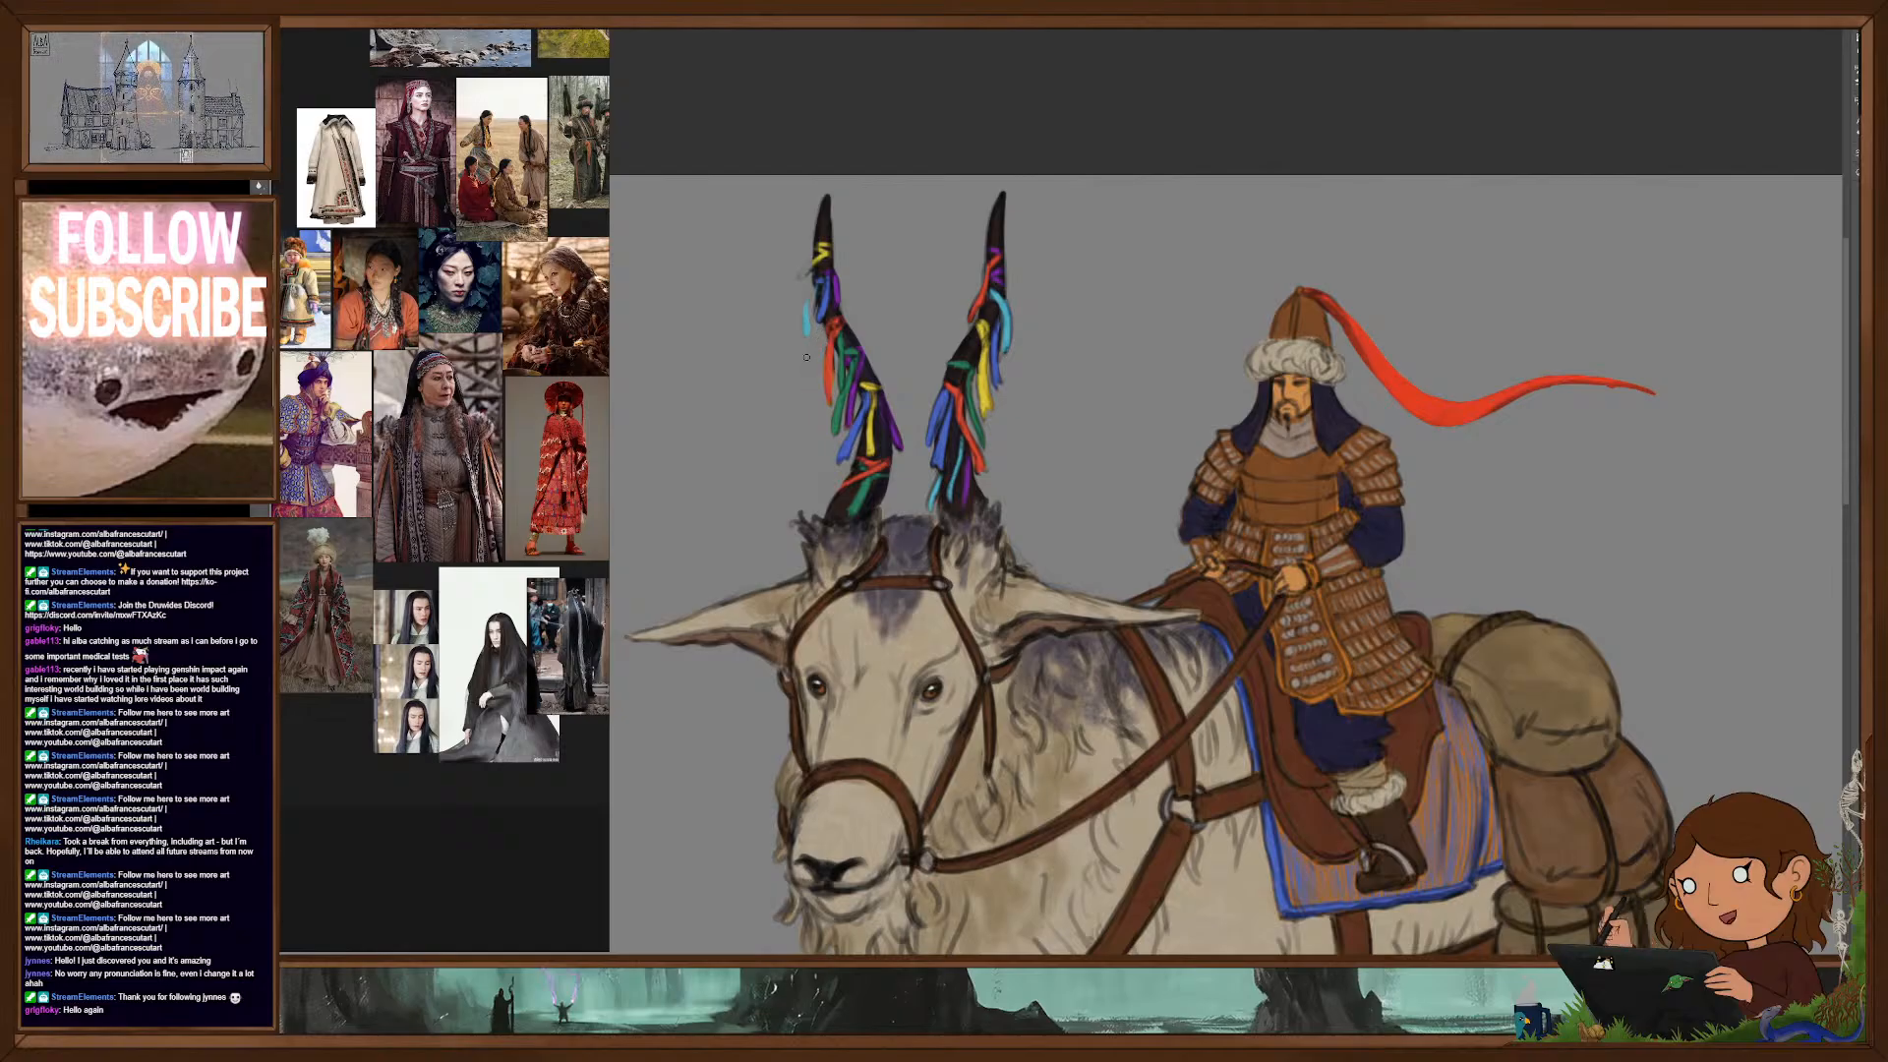
pyautogui.moveTo(834, 350)
pyautogui.mouseDown()
pyautogui.moveTo(830, 388)
pyautogui.moveTo(805, 313)
pyautogui.mouseUp()
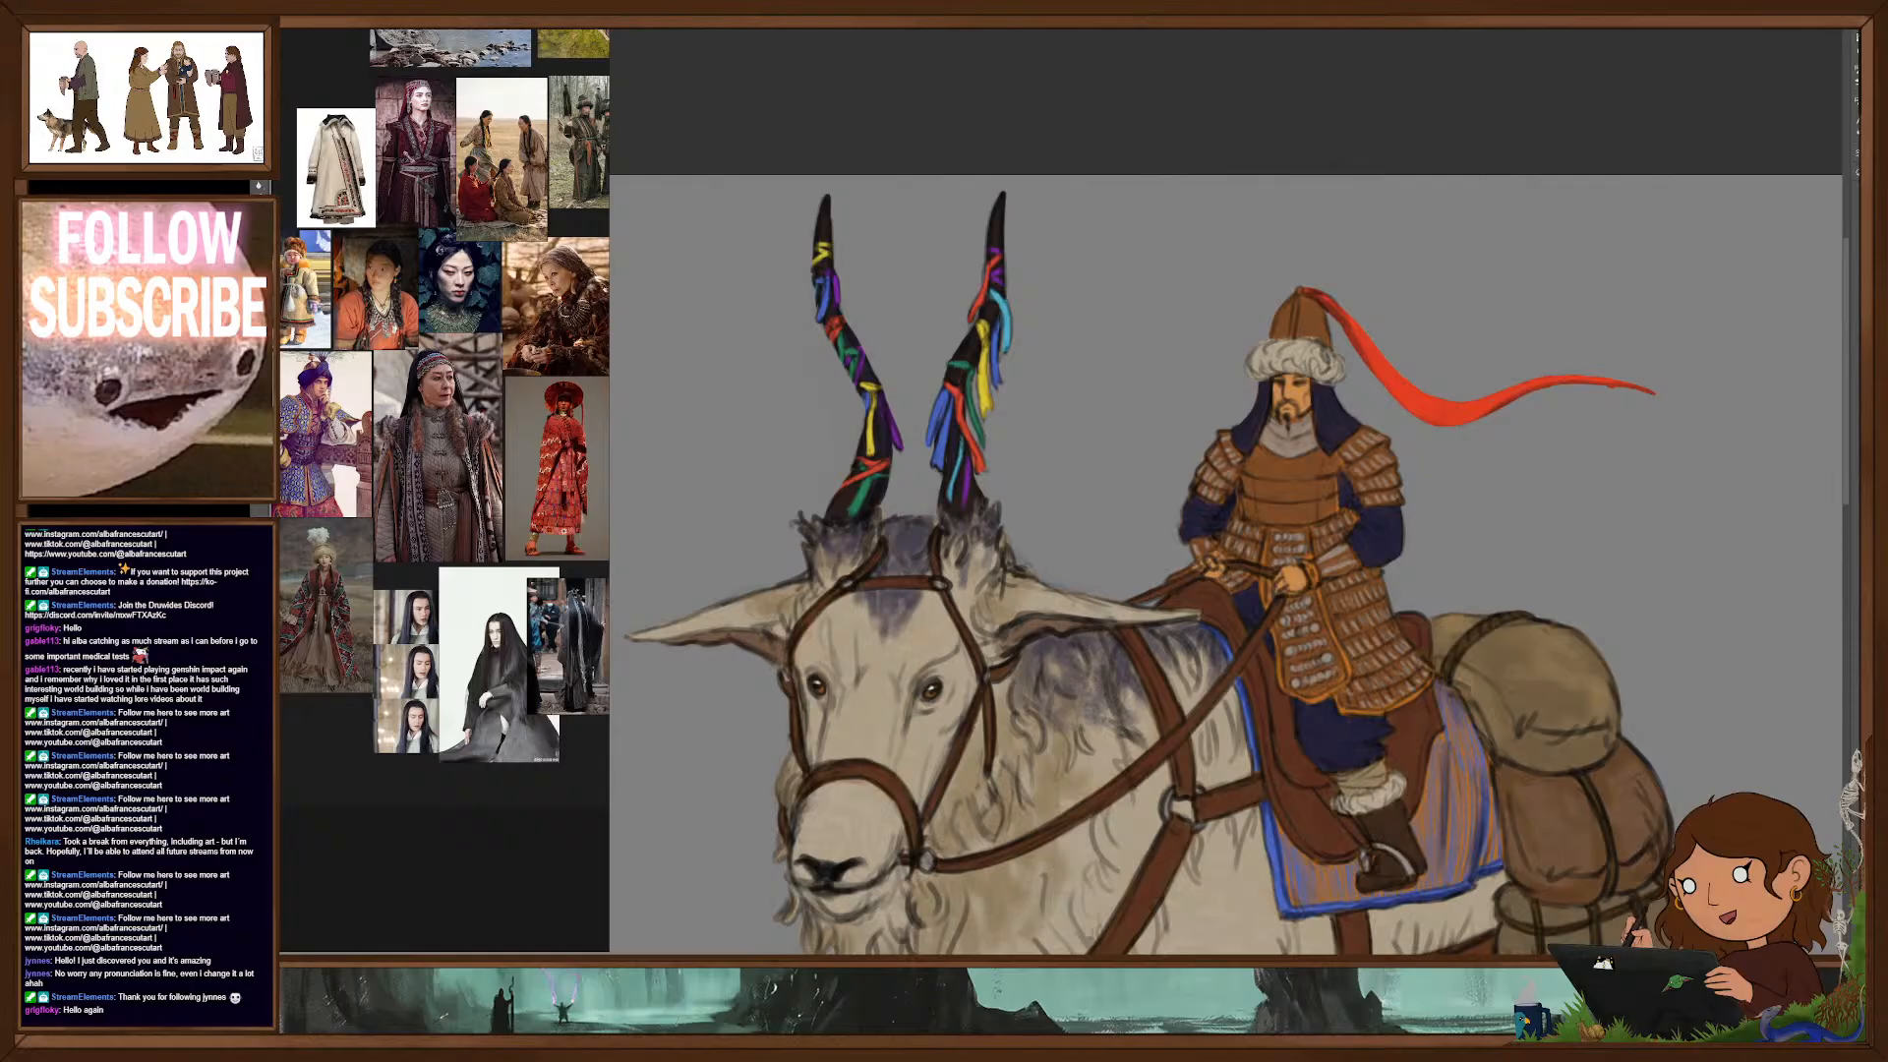
pyautogui.hotkey('alt', 'BackSpace')
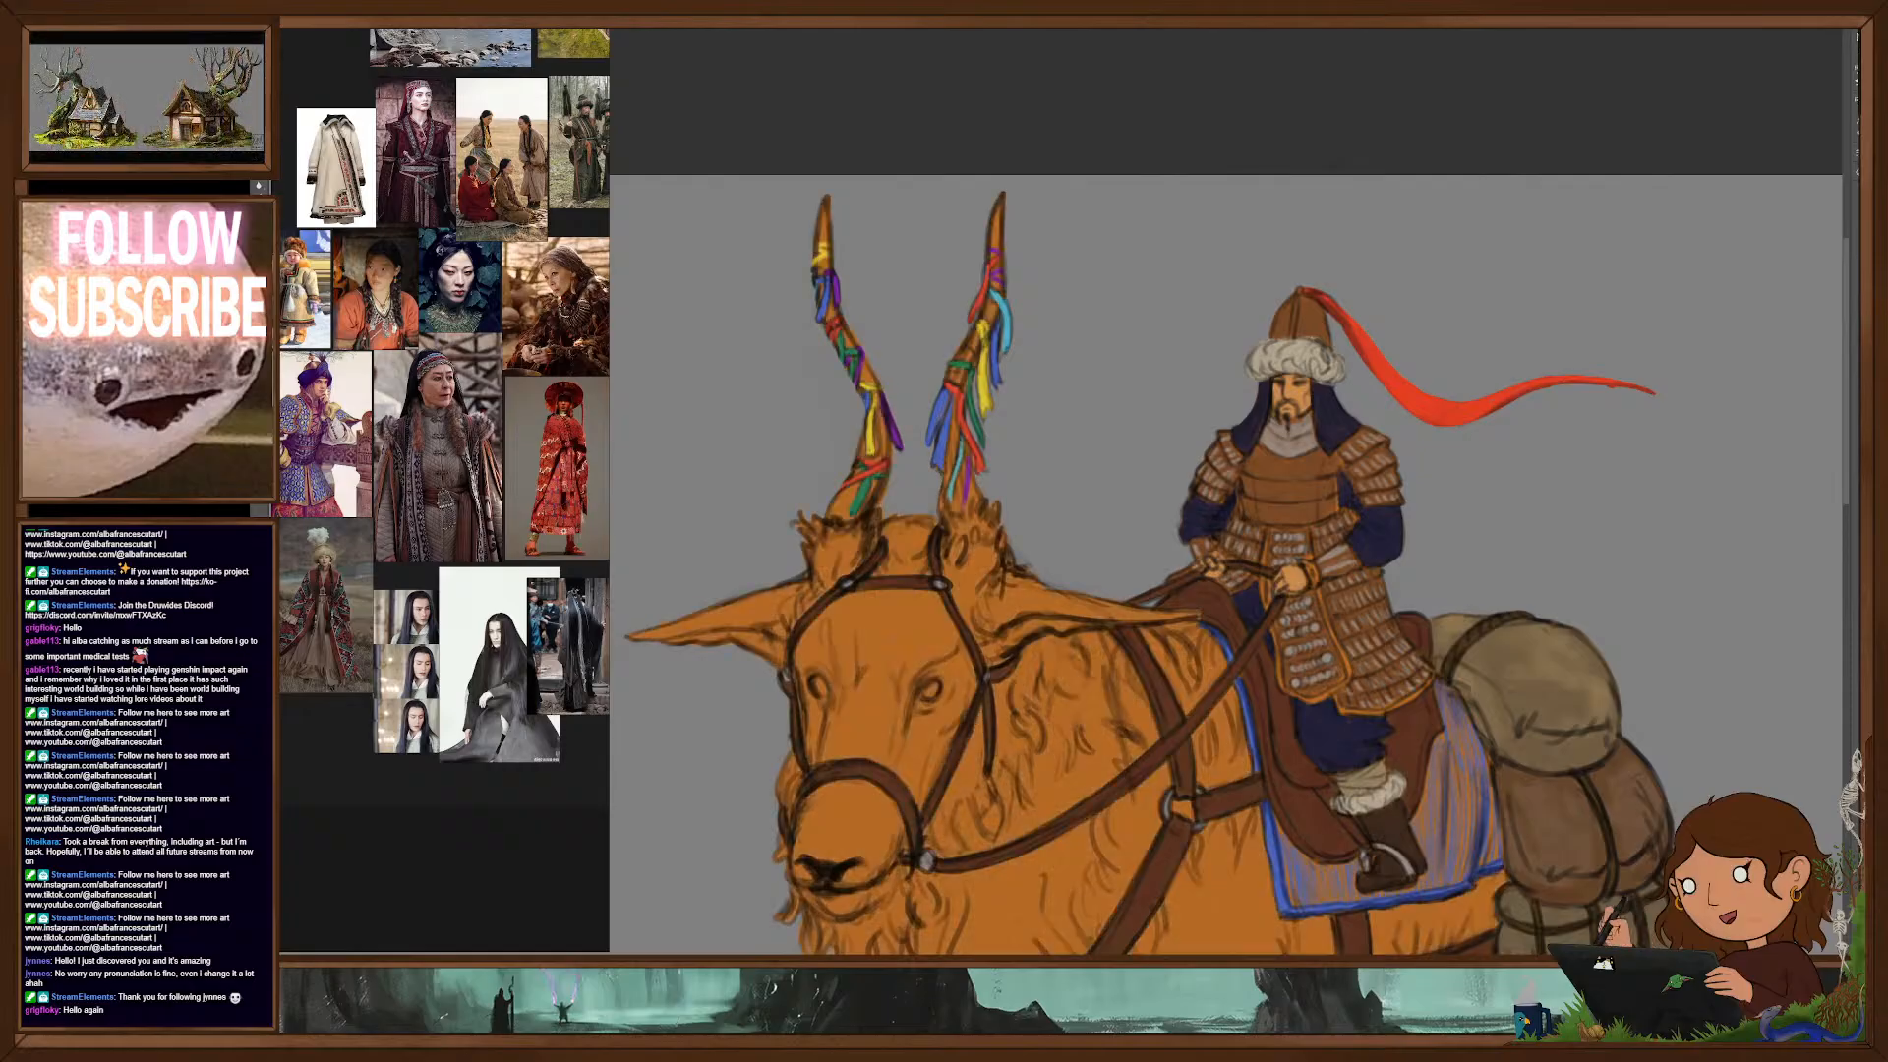
pyautogui.rightClick(997, 602)
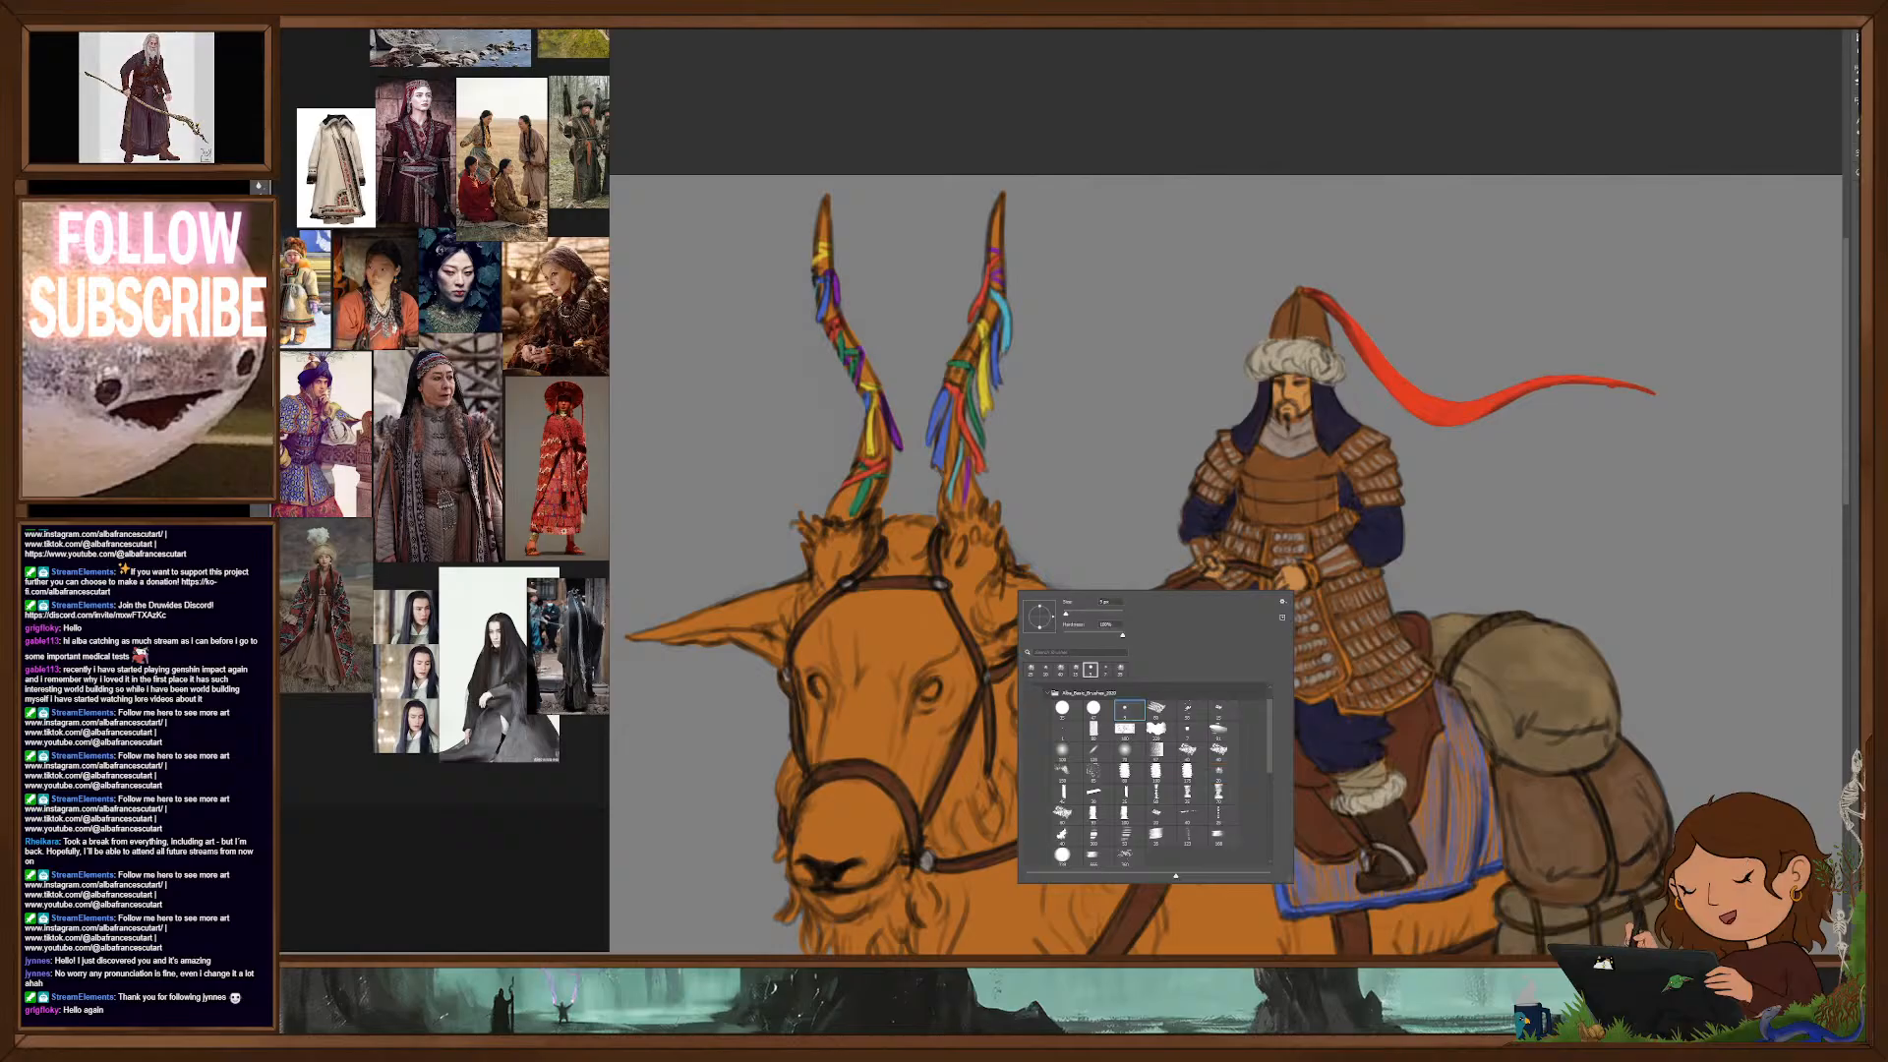
pyautogui.hotkey('ctrl', 'z')
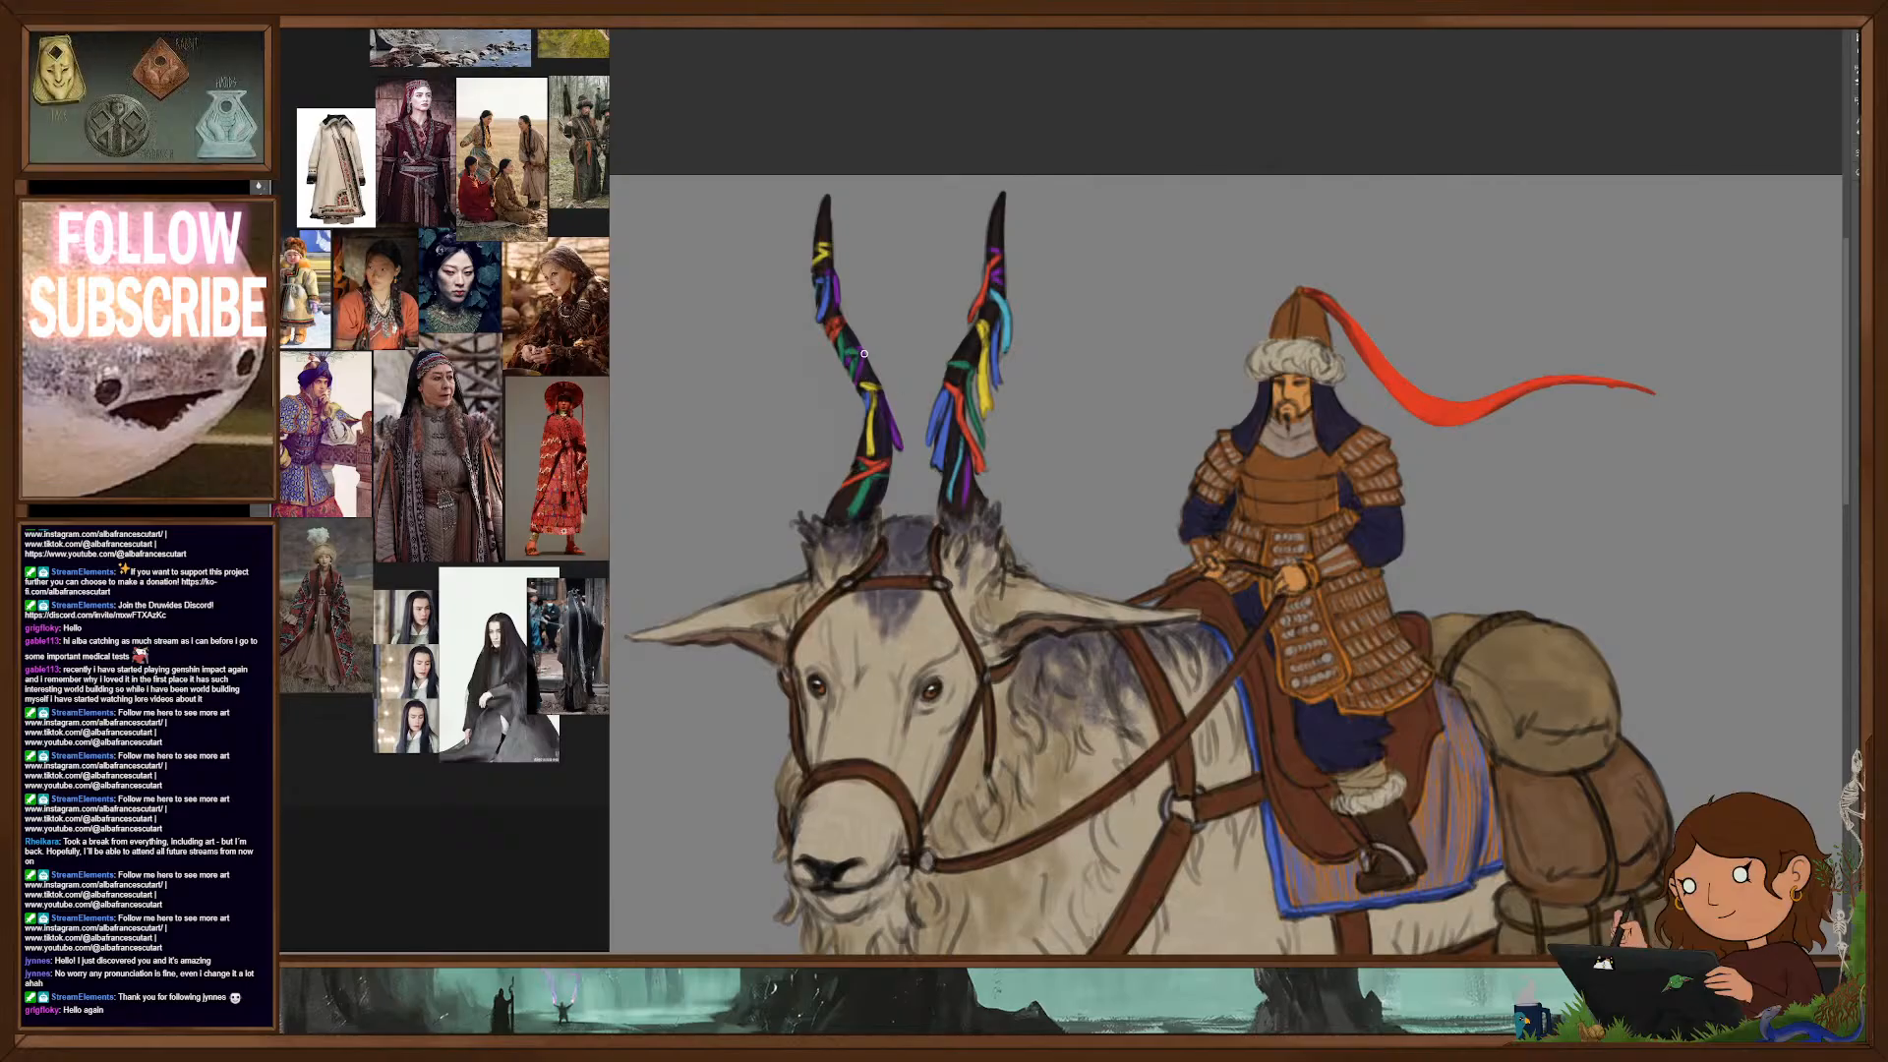
# Step: Paint short orange ribbon ends blowing toward the rider along the goat's farther horn
pyautogui.moveTo(855, 352)
pyautogui.mouseDown()
pyautogui.moveTo(909, 388)
pyautogui.moveTo(907, 405)
pyautogui.mouseUp()
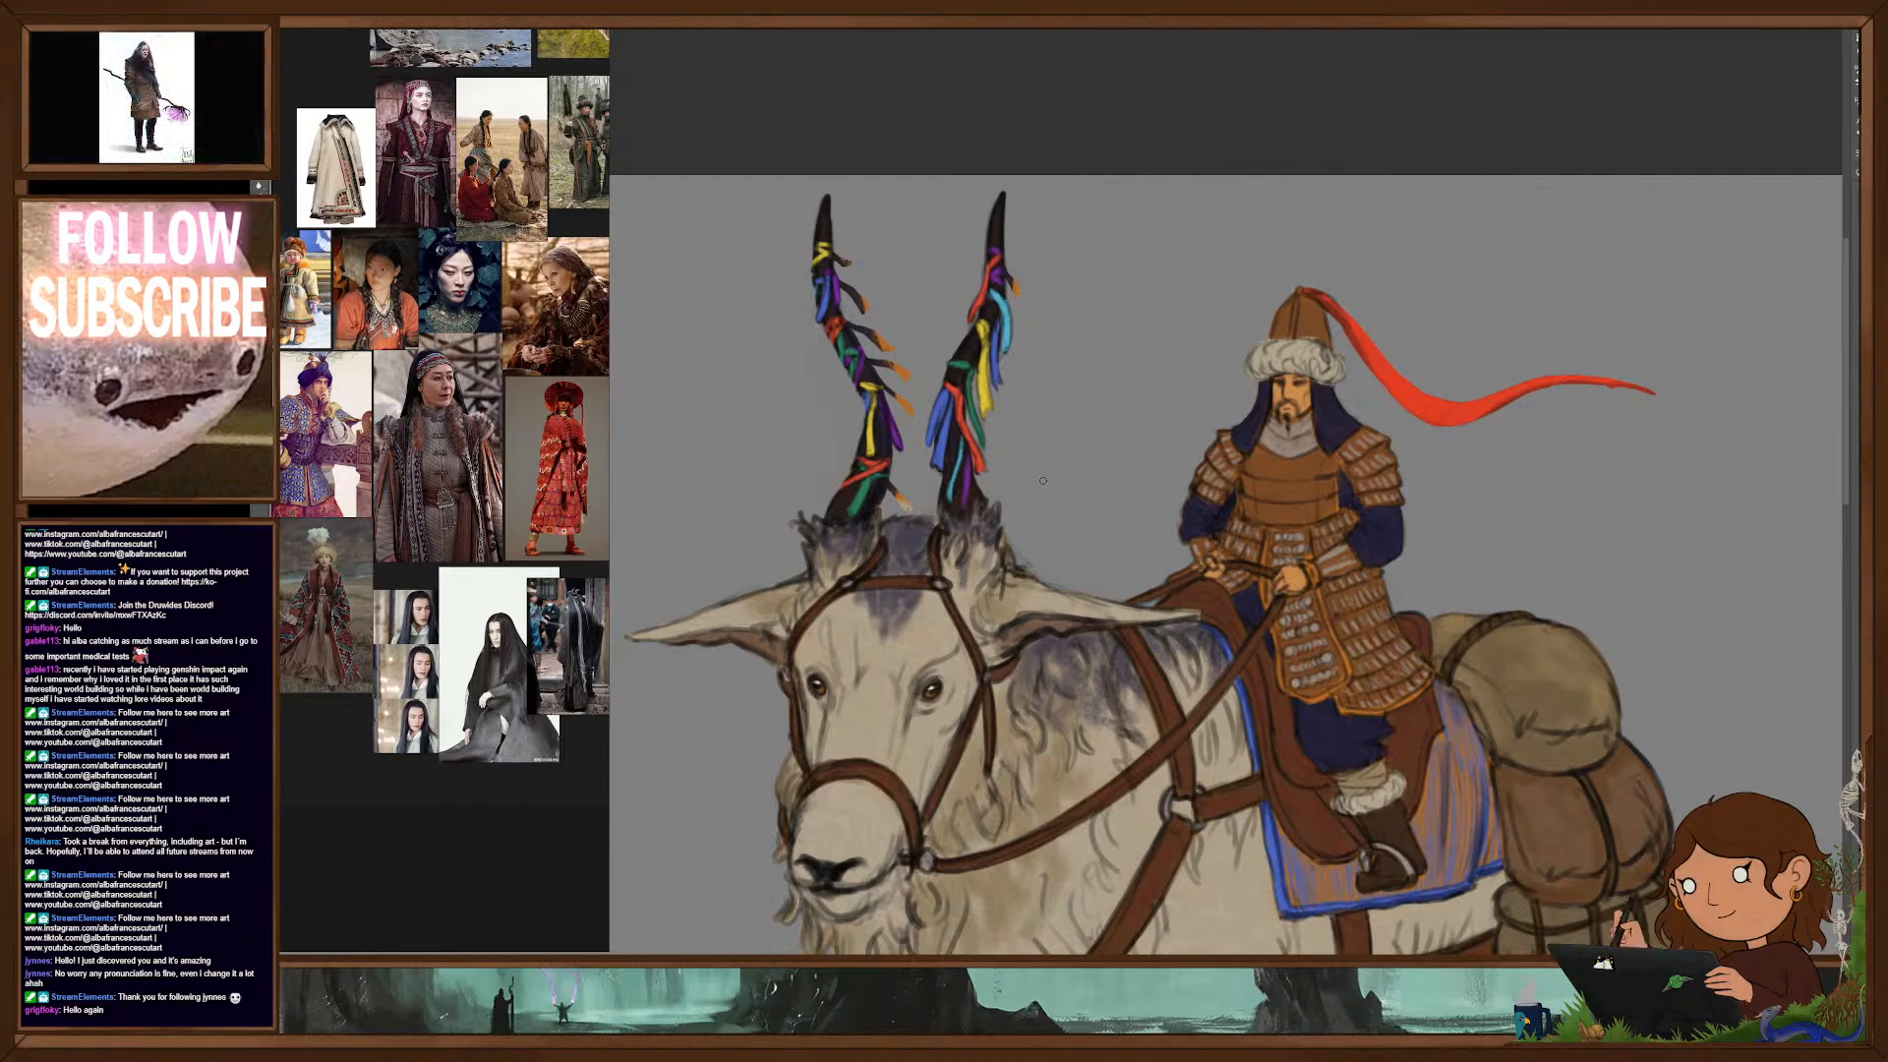
pyautogui.moveTo(1101, 717); pyautogui.dragTo(1149, 760)
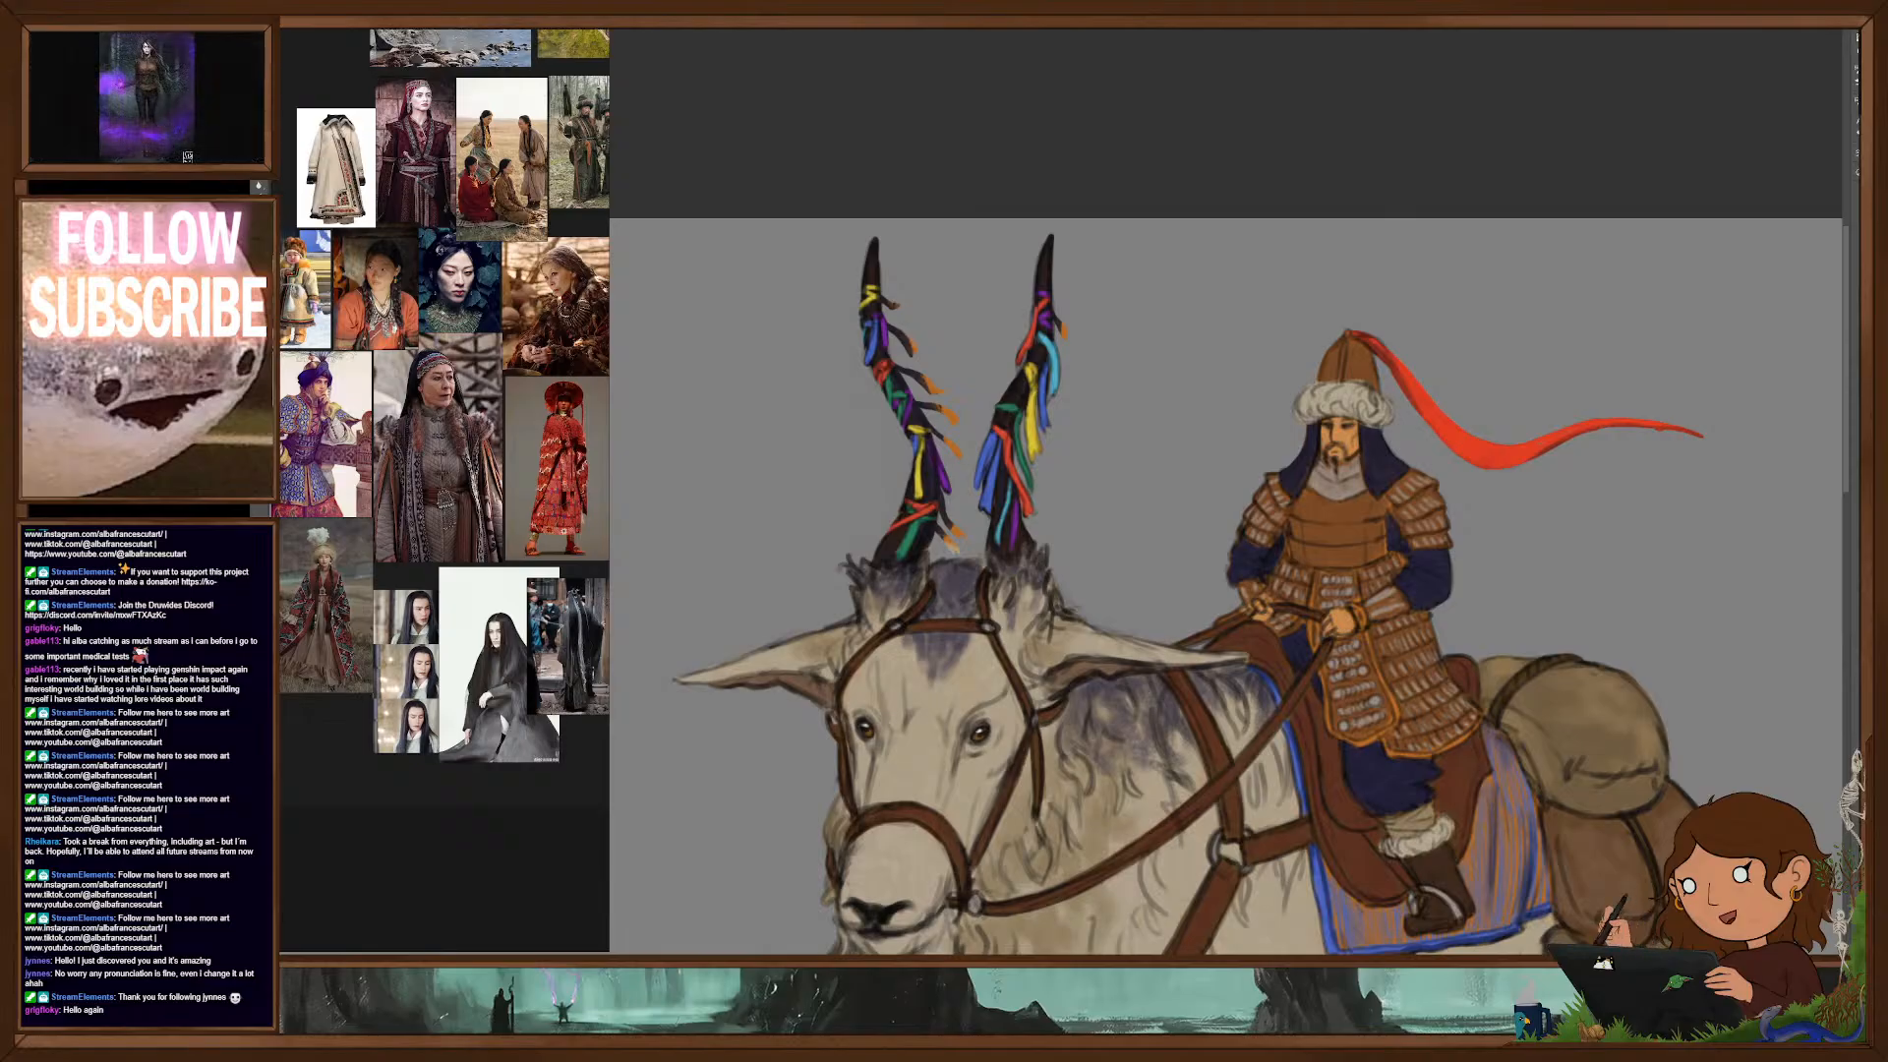
pyautogui.hotkey('ctrl', ',')
pyautogui.hotkey('ctrl', ',')
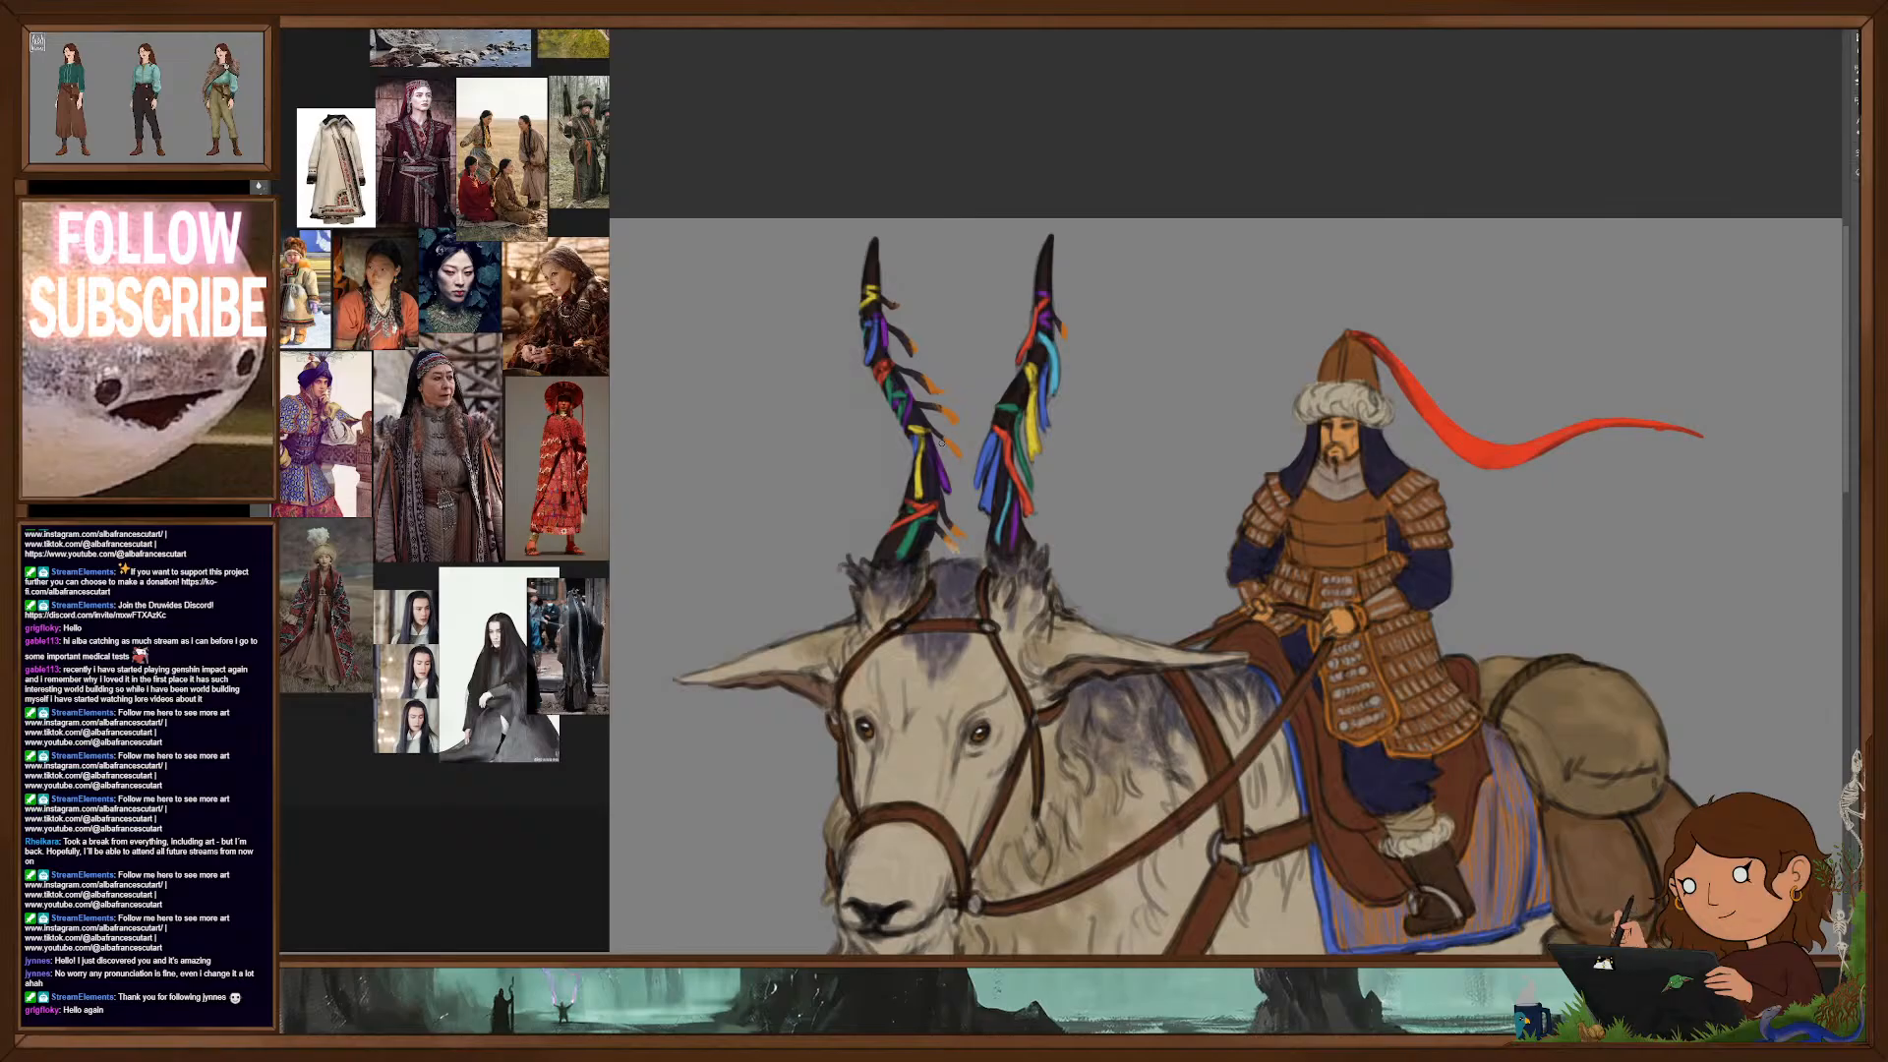
# Step: Recolour the horn's blowing ribbon ends yellow, blue, red and green with a different brush, matching the wraps they hang from
pyautogui.rightClick(946, 436)
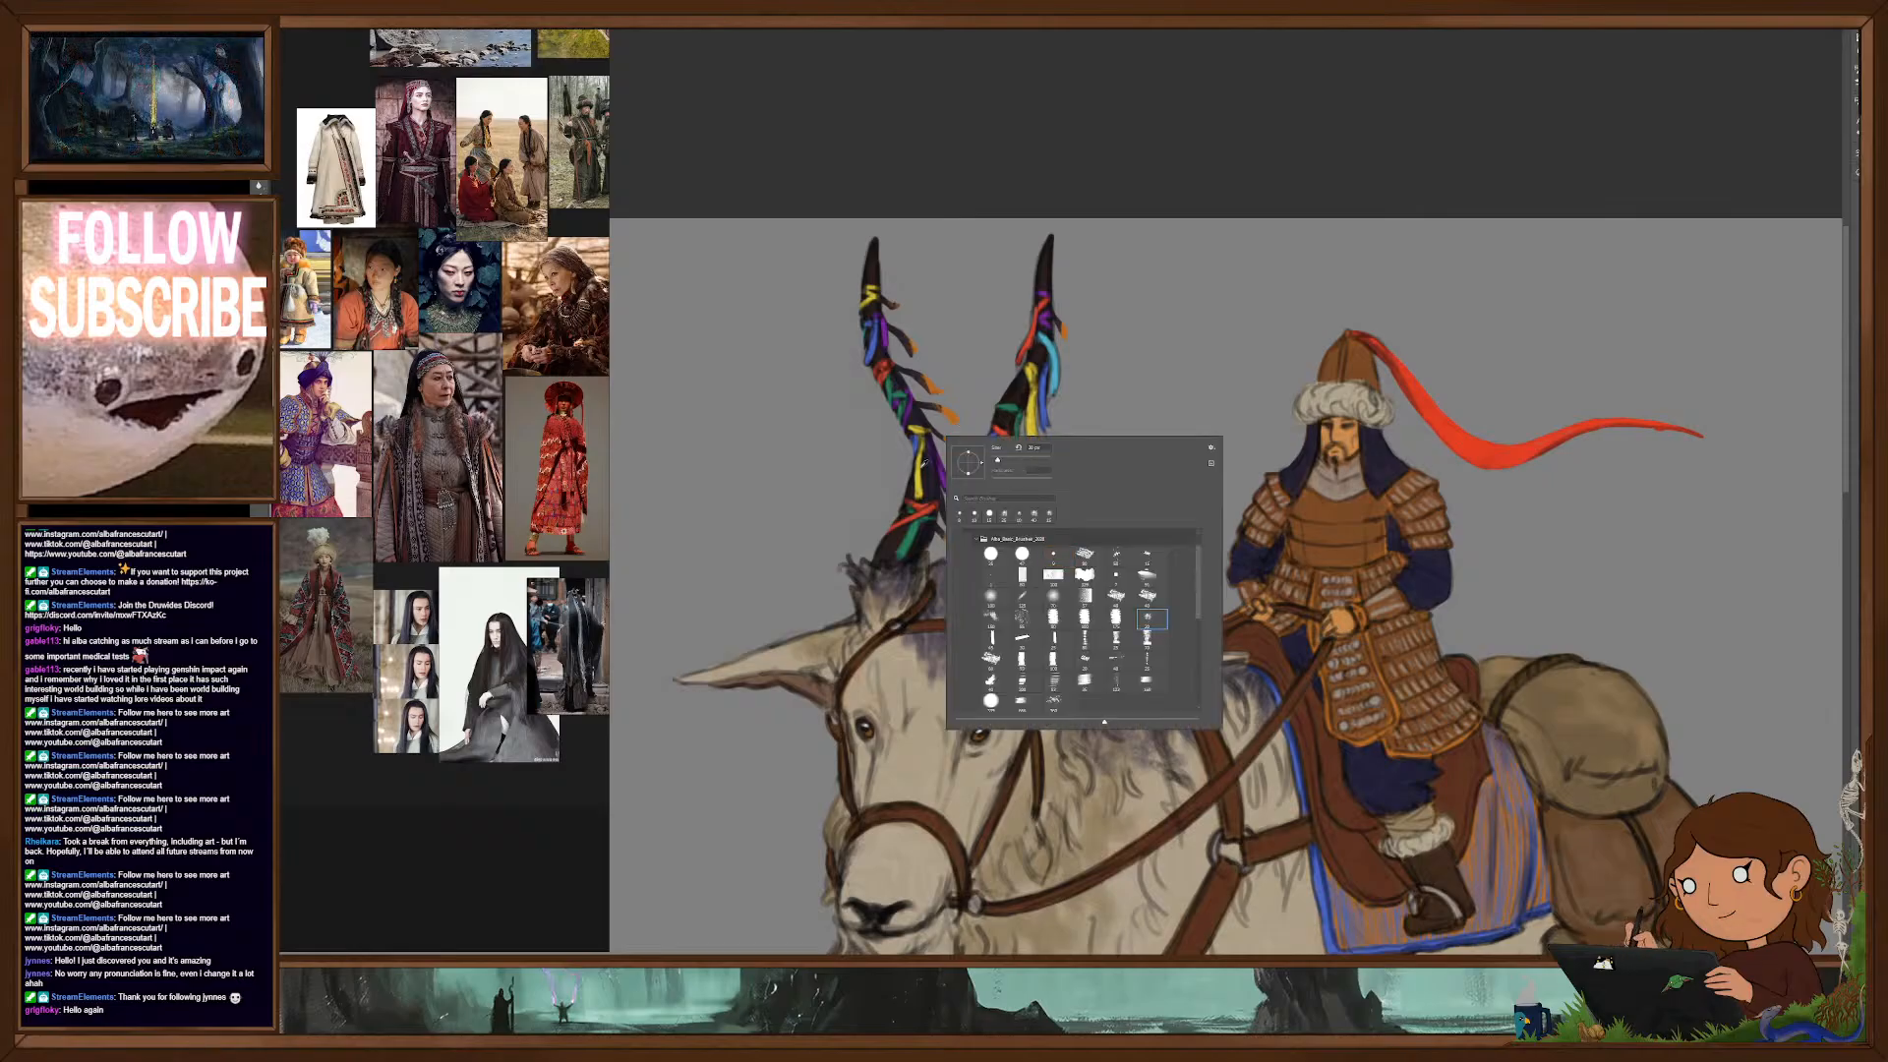
pyautogui.click(920, 418)
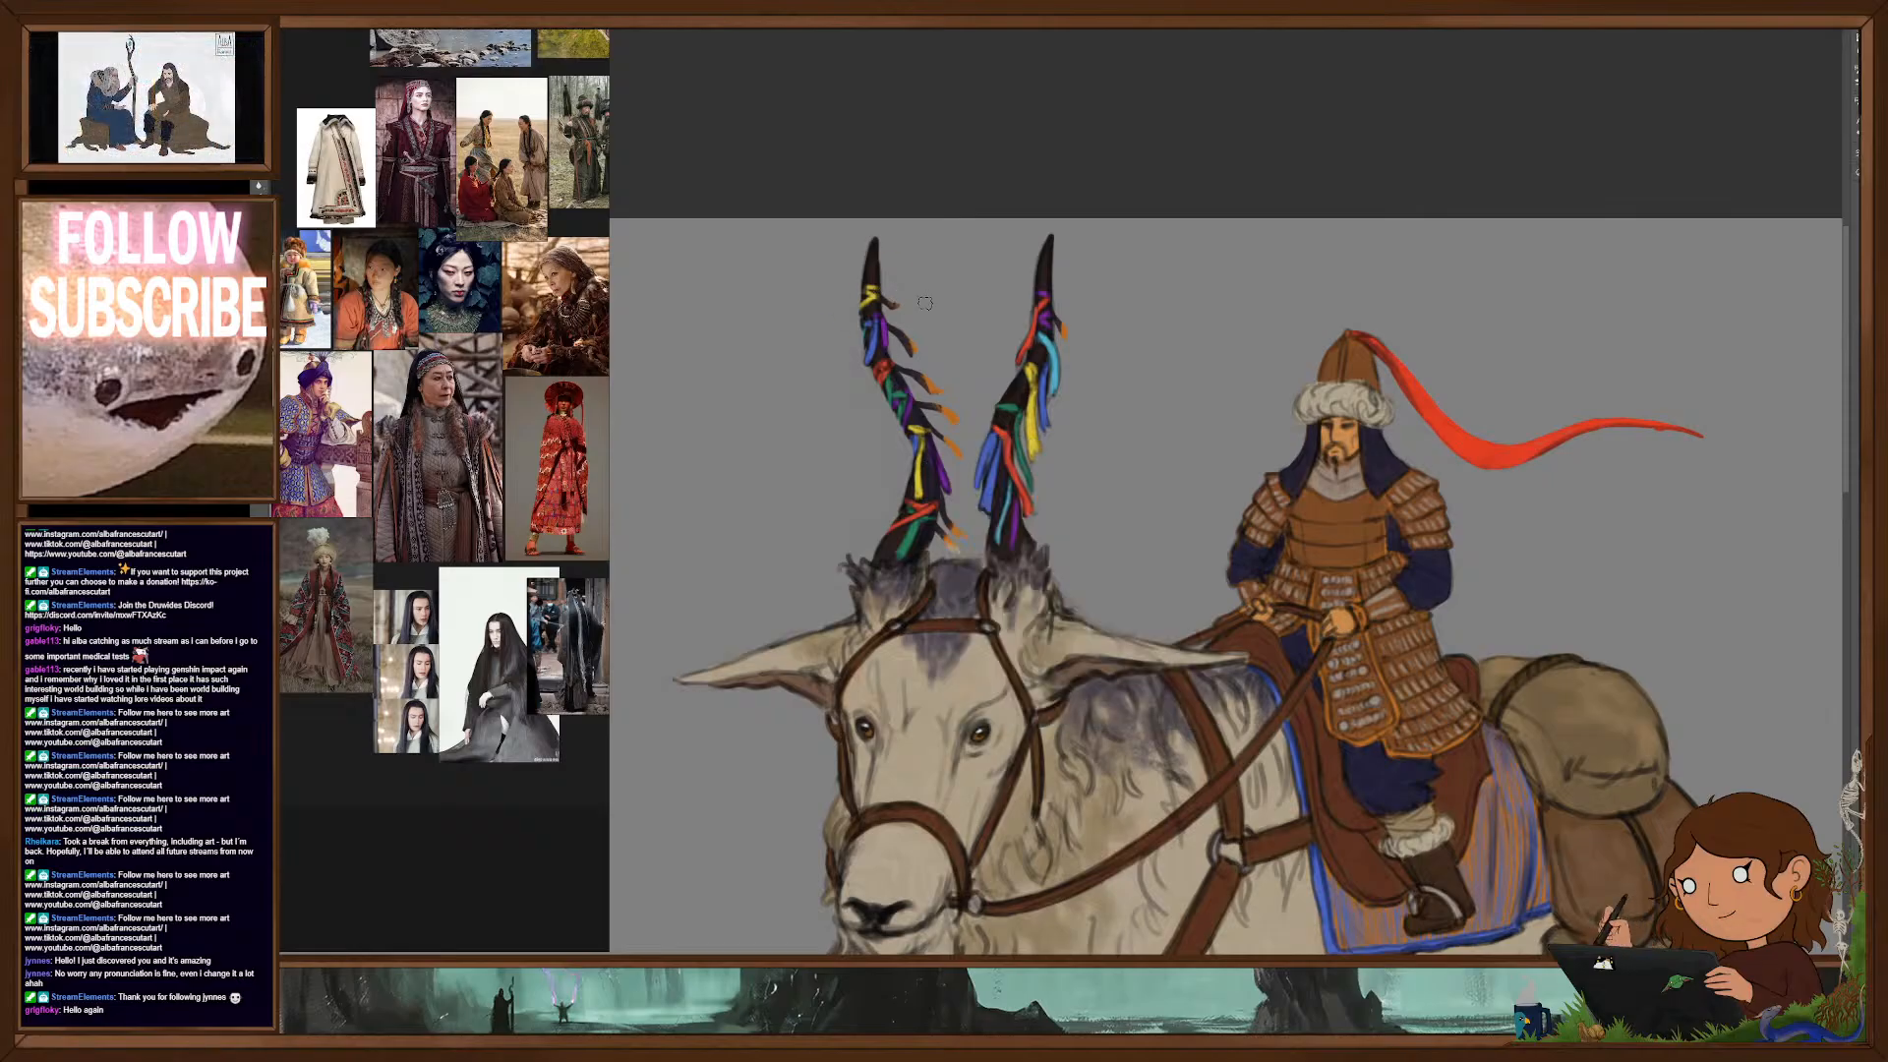
pyautogui.moveTo(881, 297); pyautogui.dragTo(897, 306)
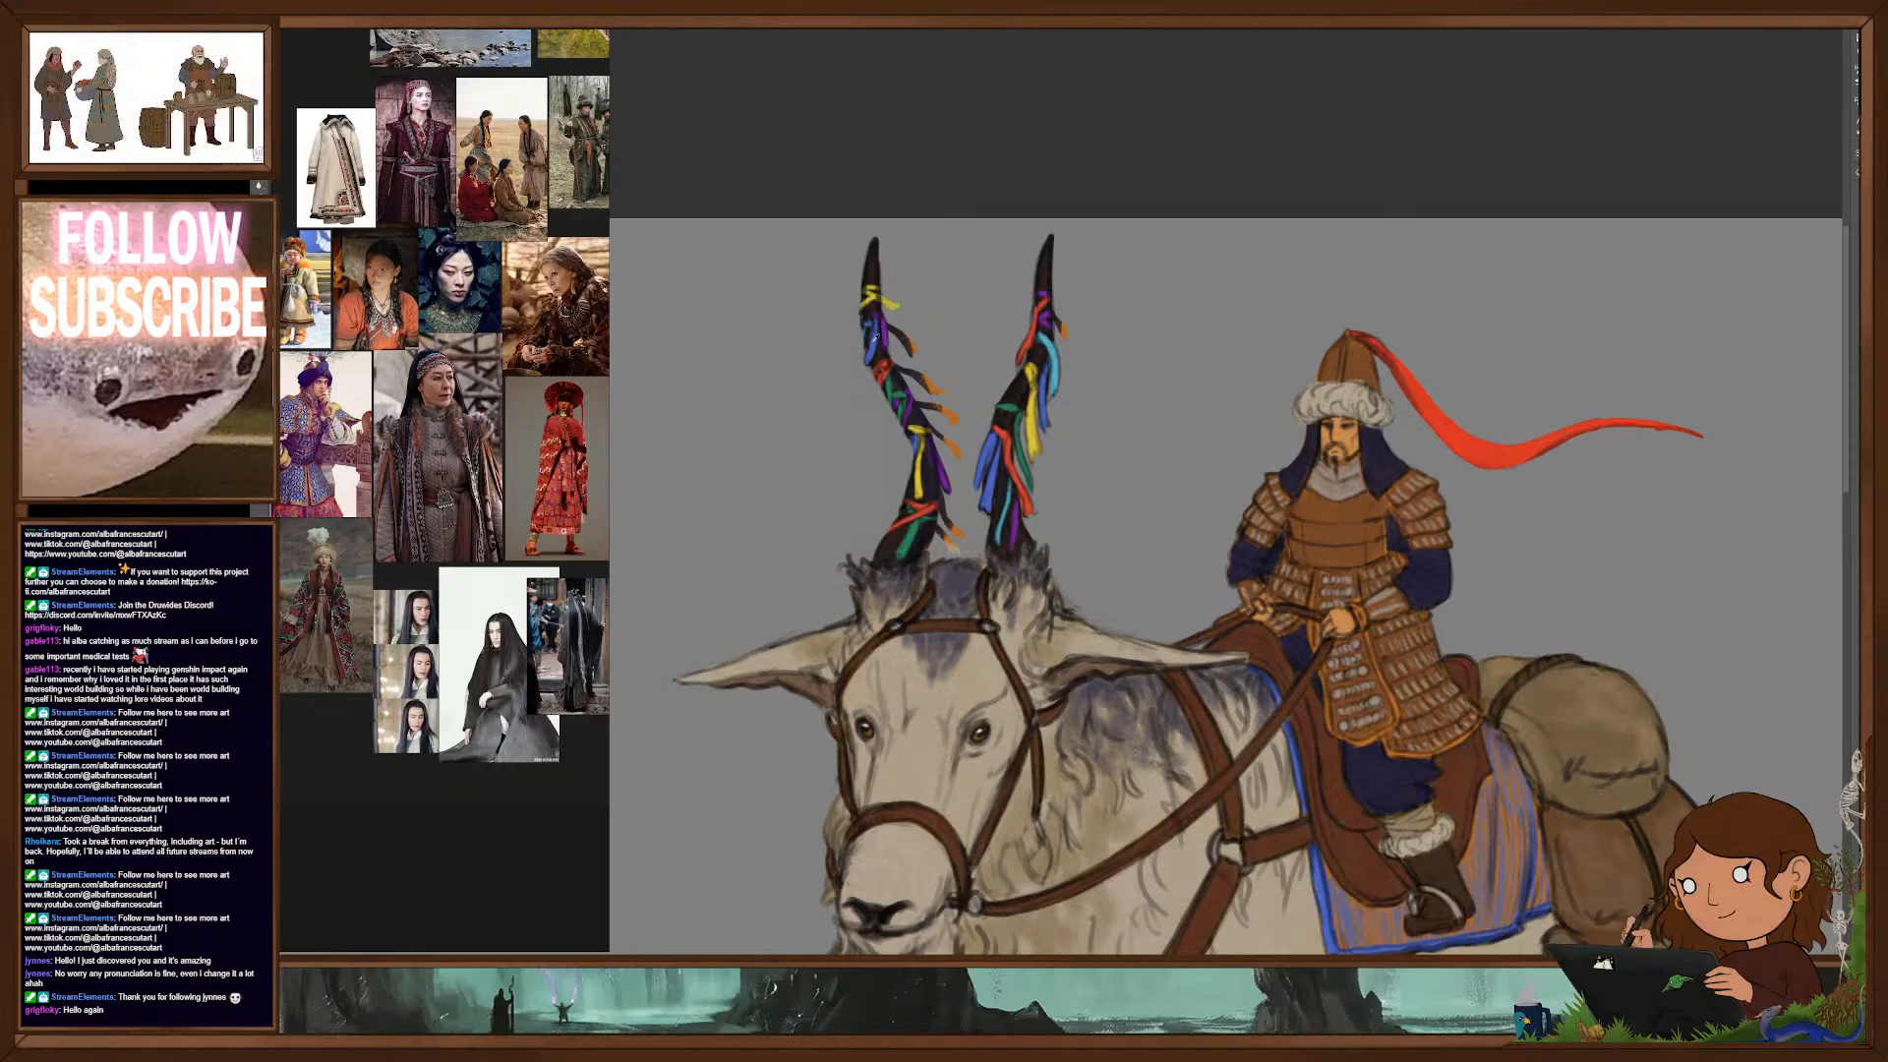
pyautogui.keyDown('alt'); pyautogui.click(867, 332); pyautogui.keyUp('alt')
pyautogui.moveTo(890, 328); pyautogui.dragTo(917, 356)
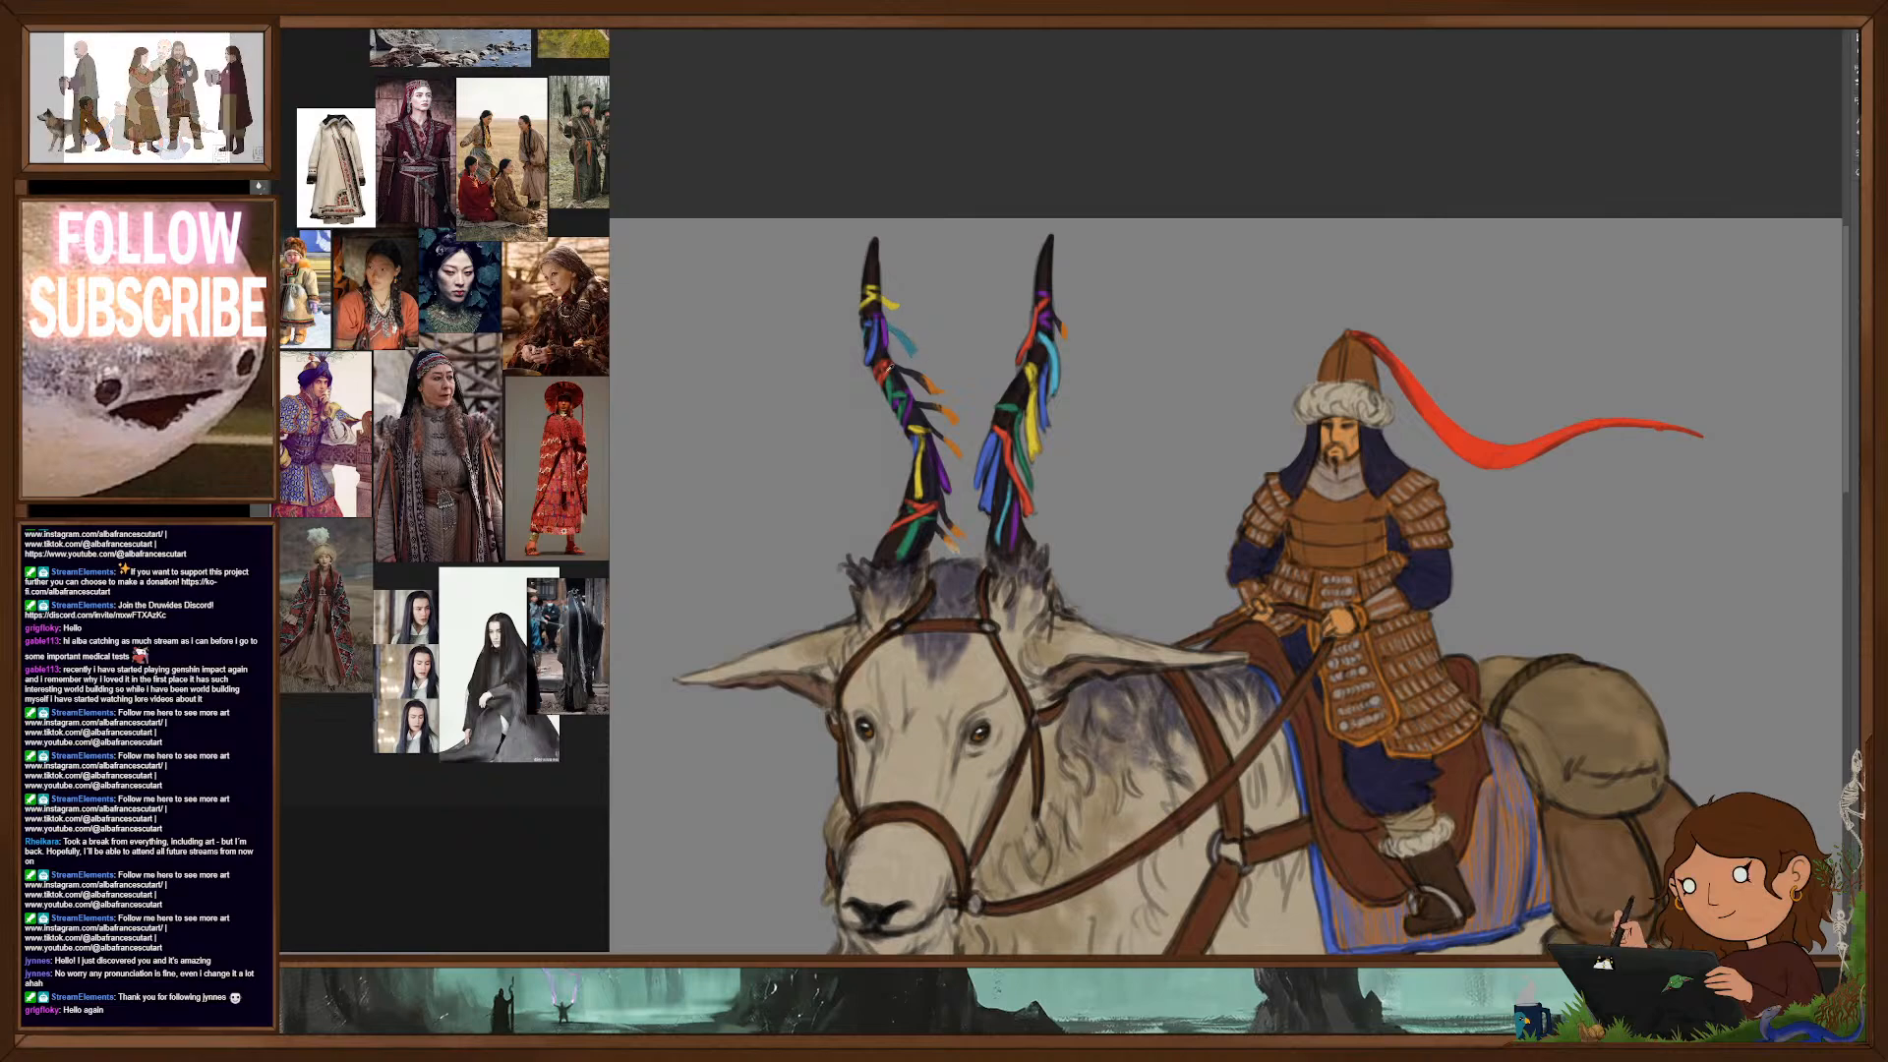
pyautogui.moveTo(901, 364); pyautogui.dragTo(956, 422)
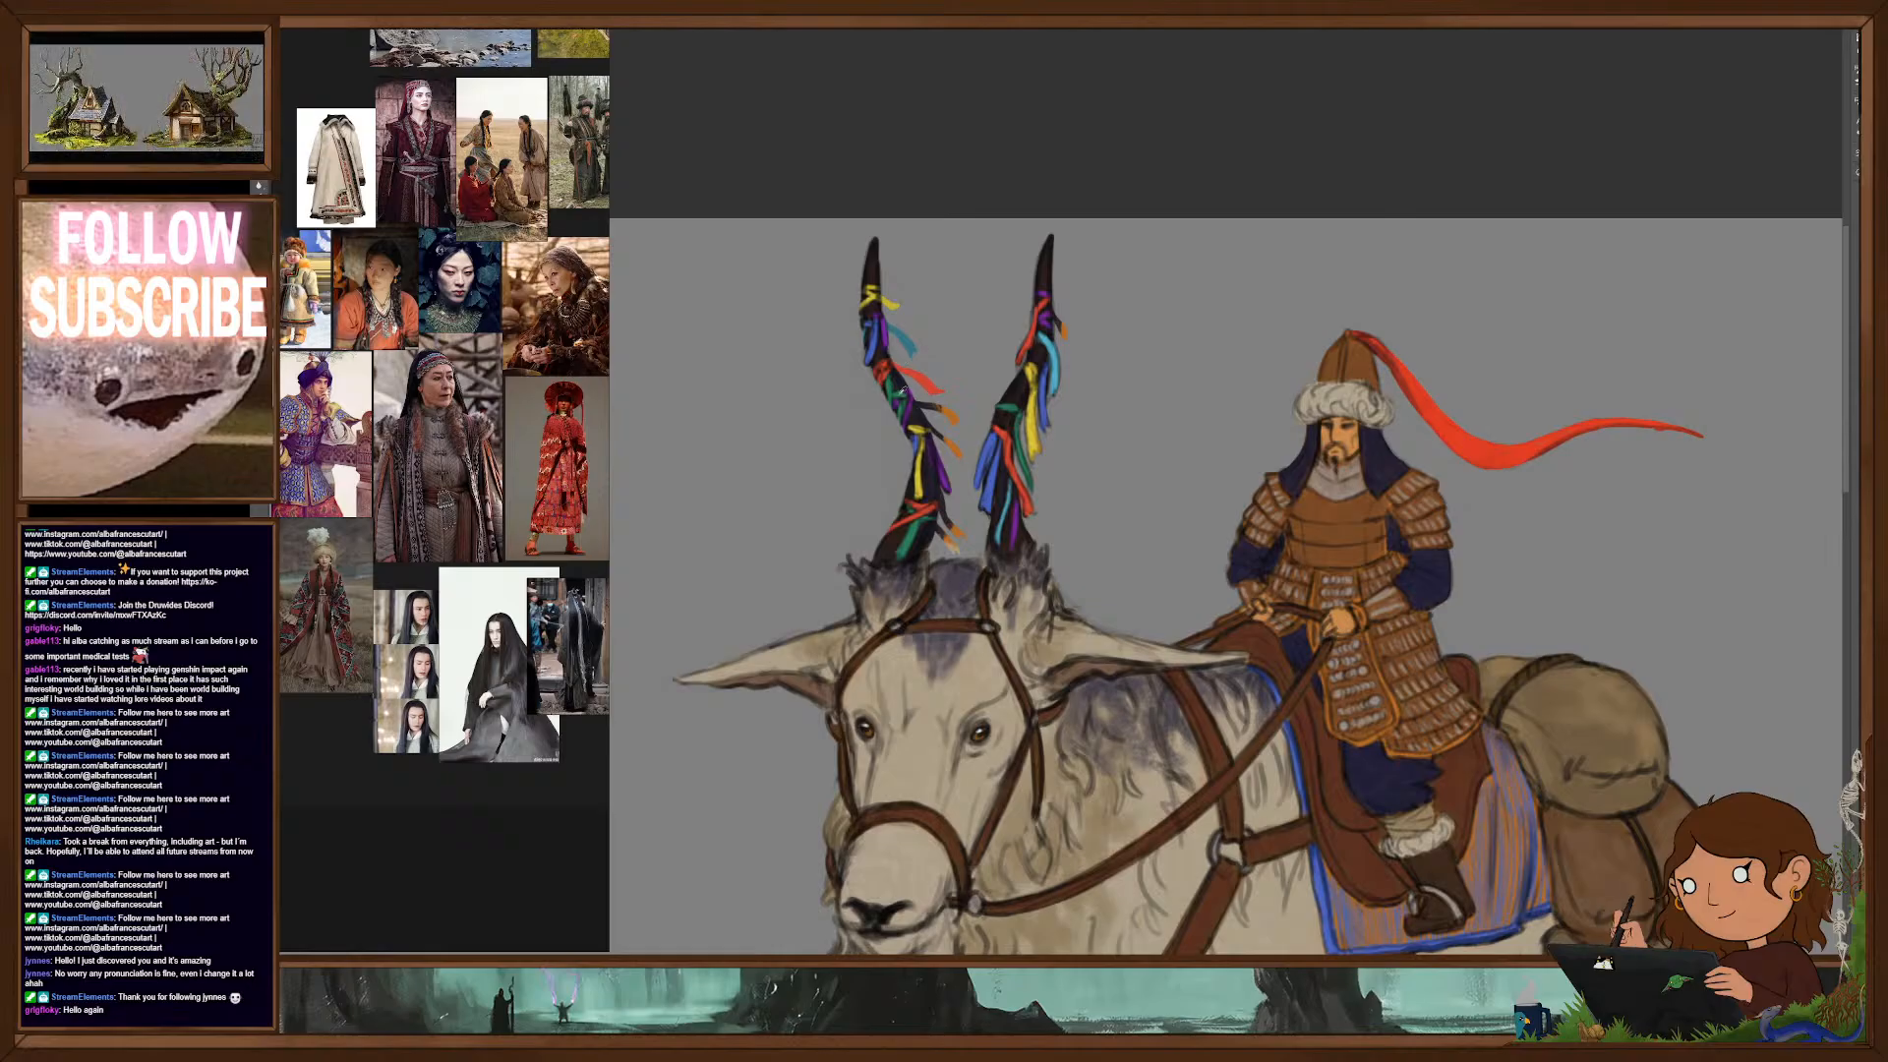
pyautogui.keyDown('alt'); pyautogui.click(901, 392); pyautogui.keyUp('alt')
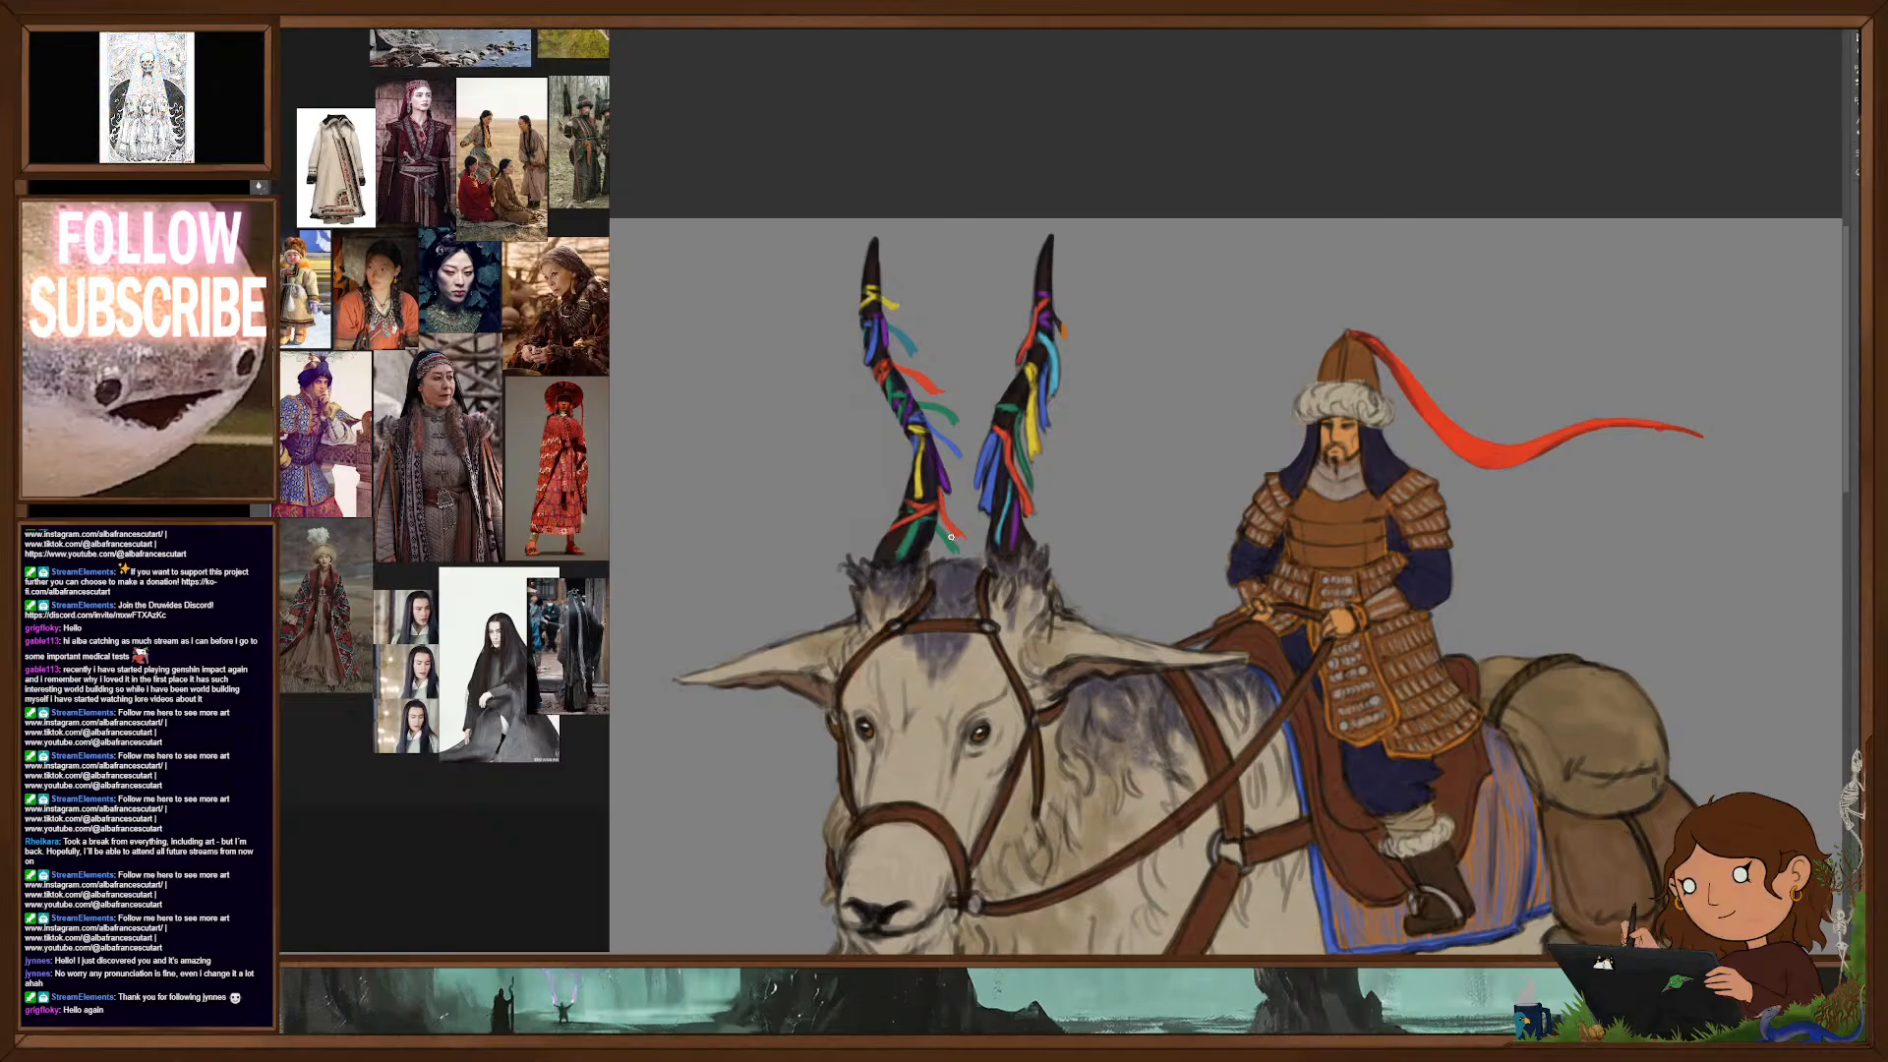
# Step: Paint coloured ribbon ends blowing outward on the goat's horn nearer the rider, including red and purple strands
pyautogui.moveTo(1231, 676); pyautogui.dragTo(1178, 613)
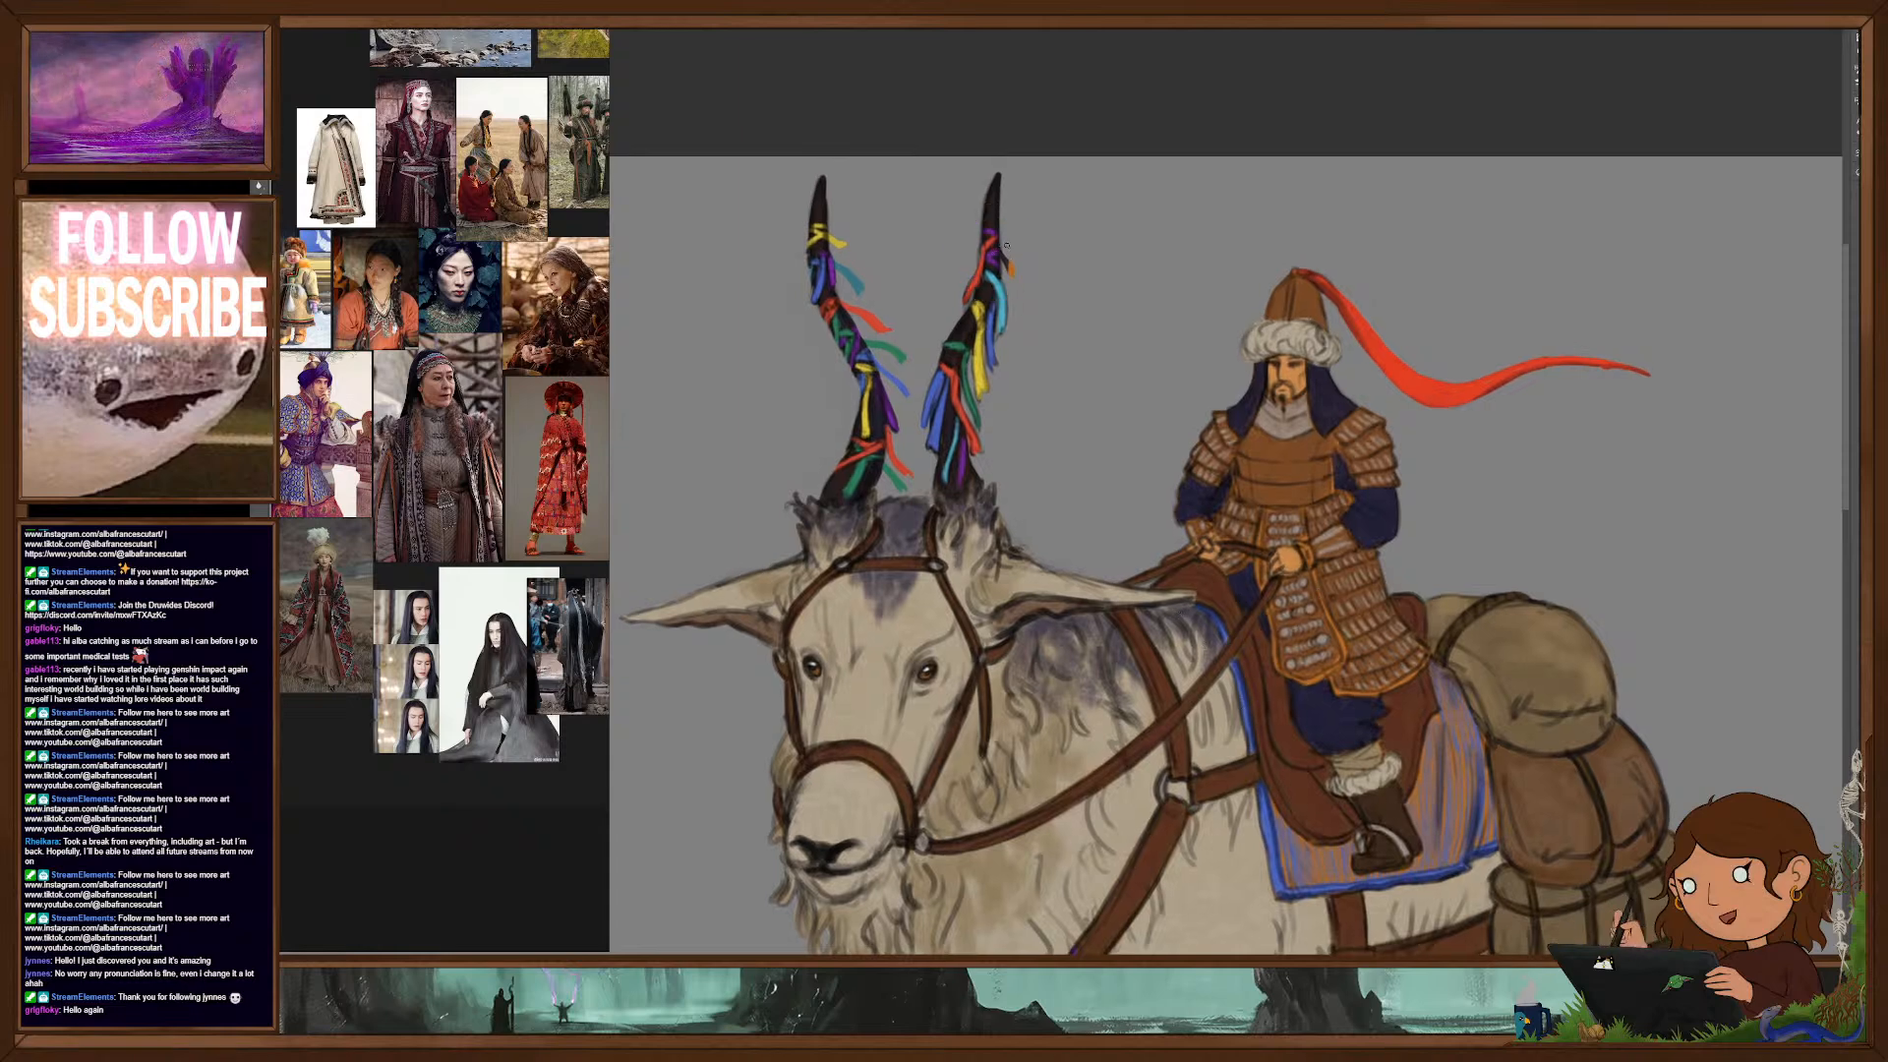
pyautogui.moveTo(1002, 255); pyautogui.dragTo(1012, 275)
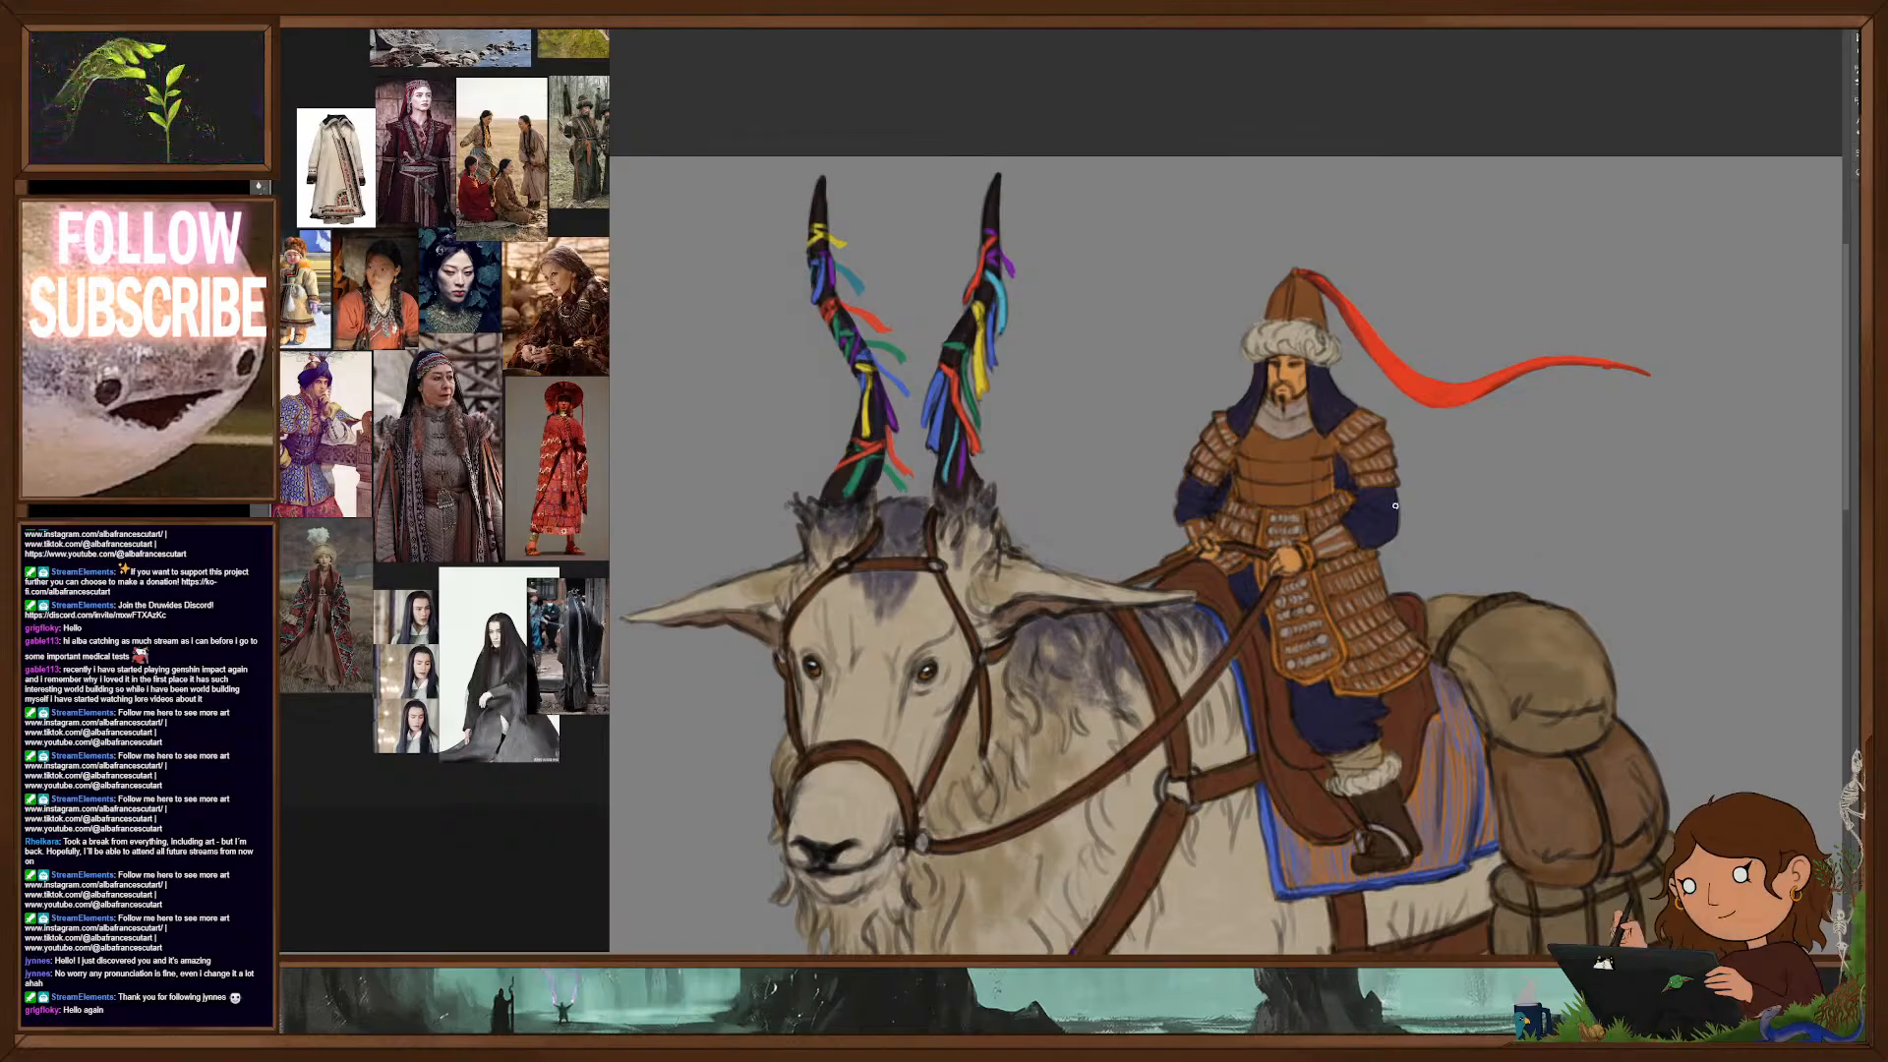
pyautogui.scroll(-5, 1395, 506)
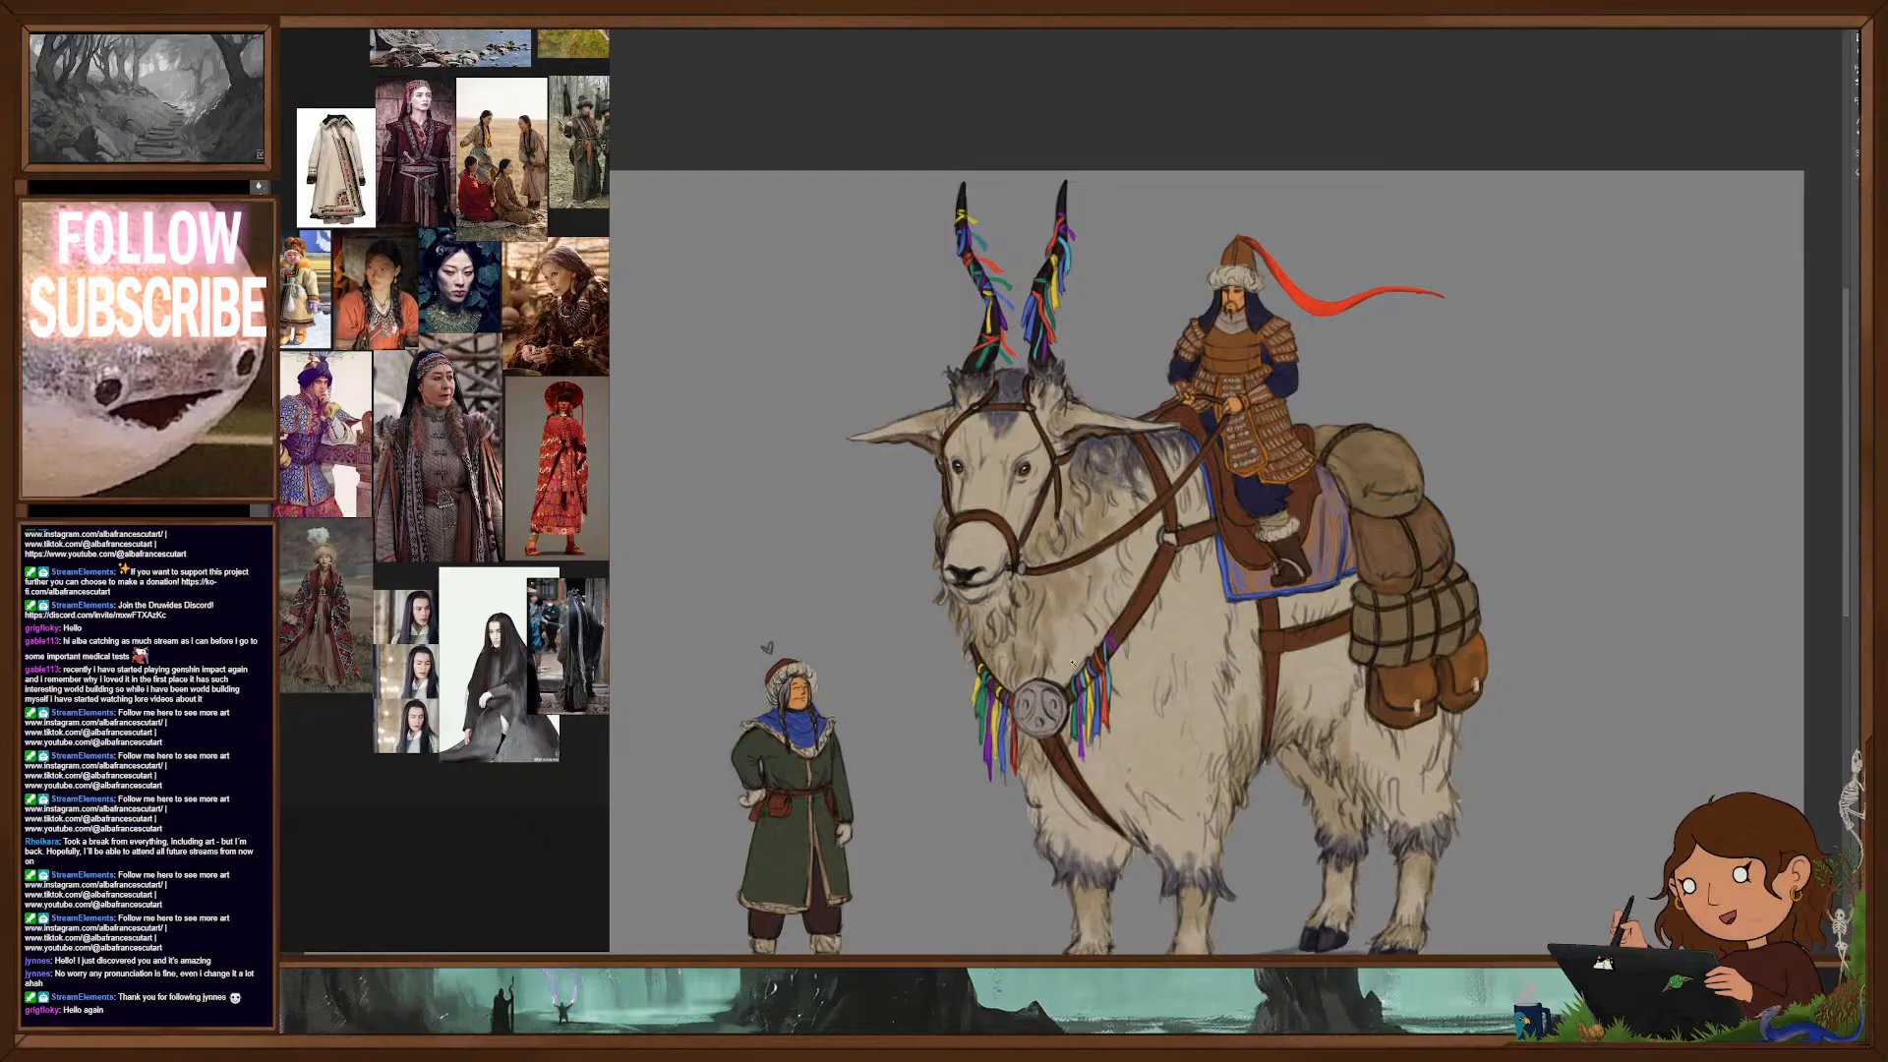
pyautogui.moveTo(1070, 657); pyautogui.dragTo(1126, 668)
pyautogui.moveTo(1198, 753); pyautogui.dragTo(1239, 605)
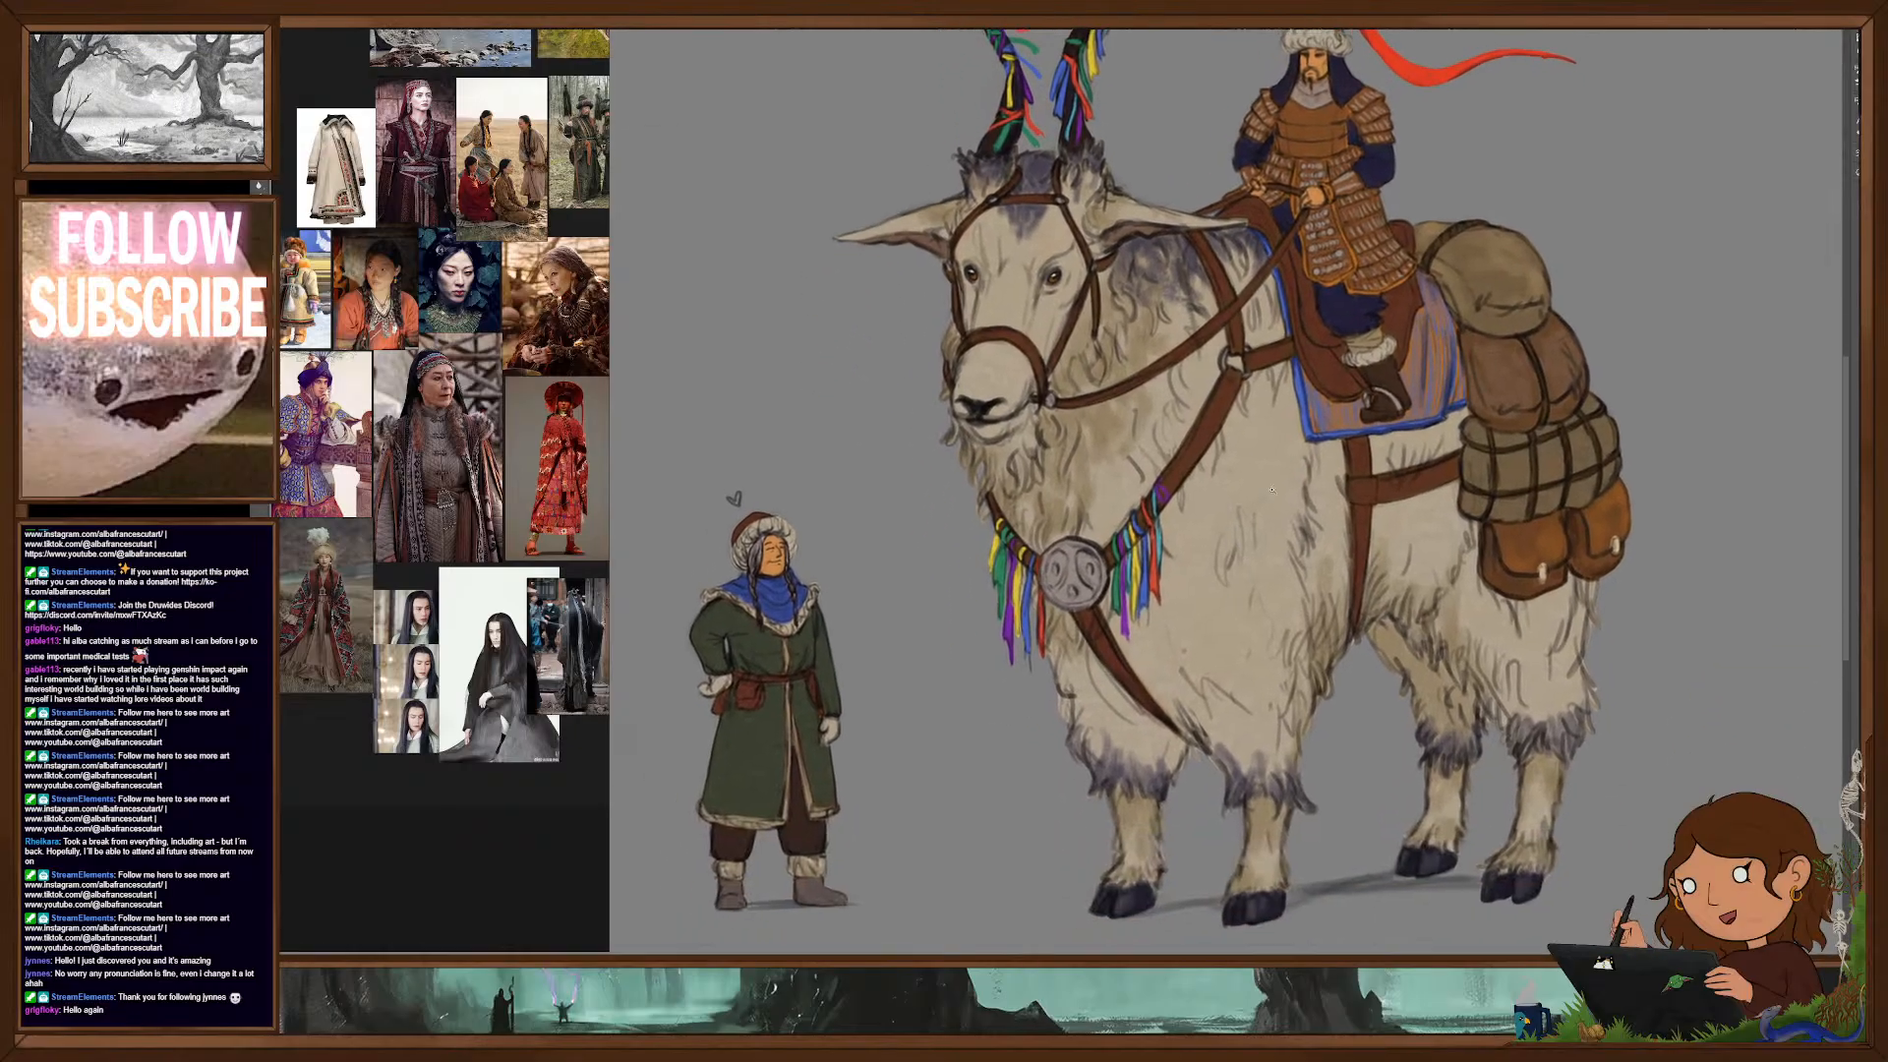
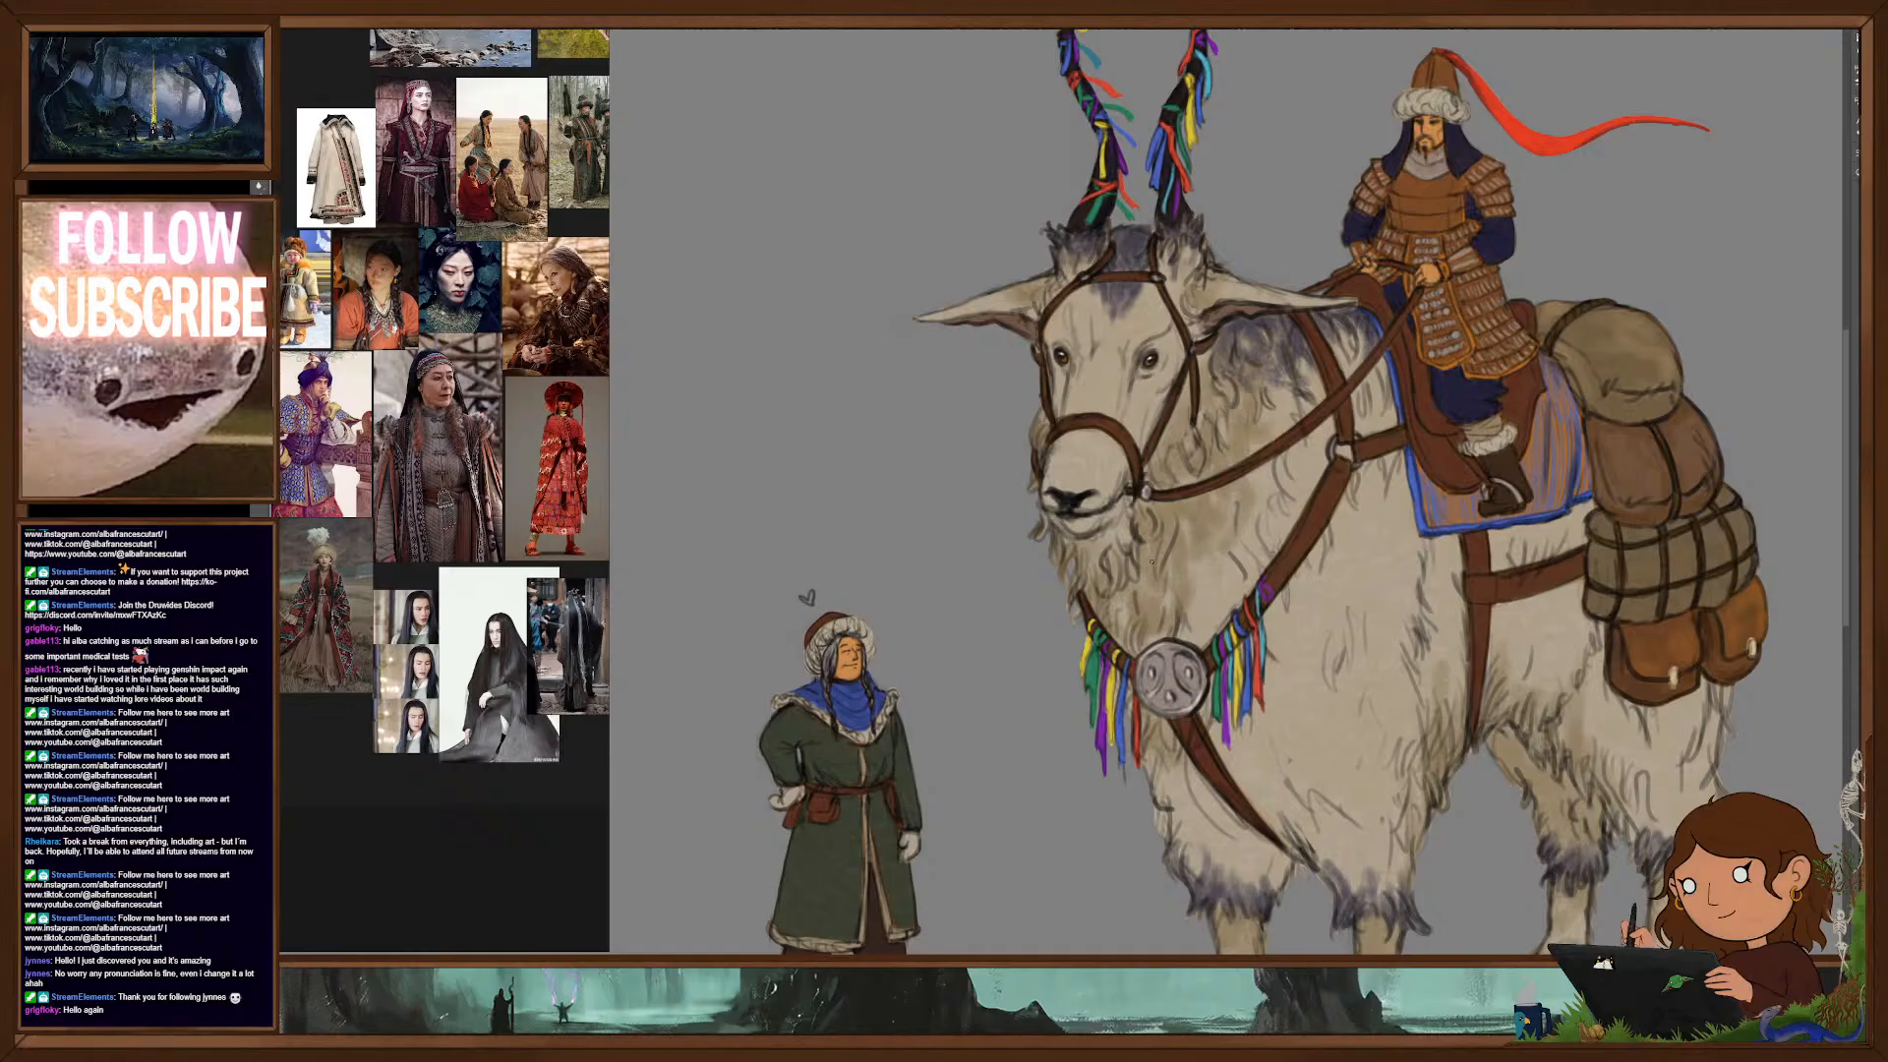
# Step: Colour the small heart above the green-coated bystander red
pyautogui.hotkey('ctrl', '0')
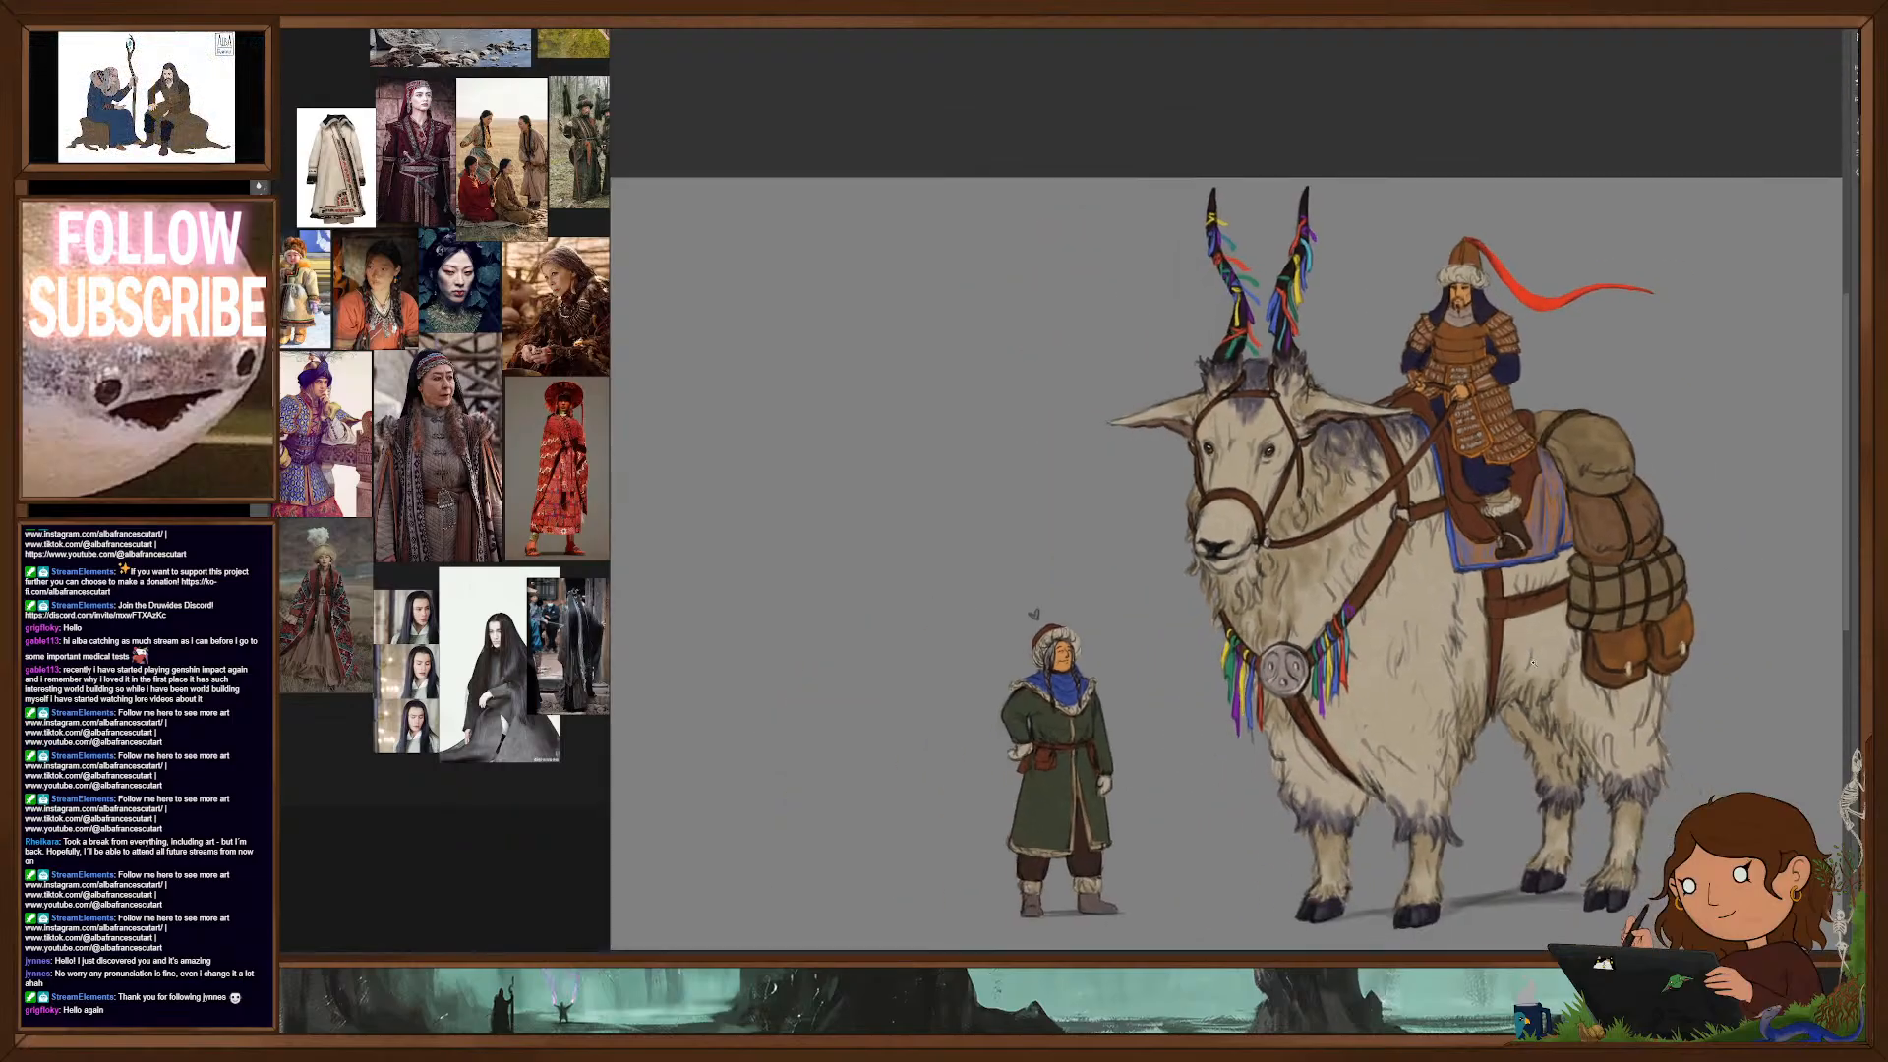
pyautogui.scroll(2, 1435, 666)
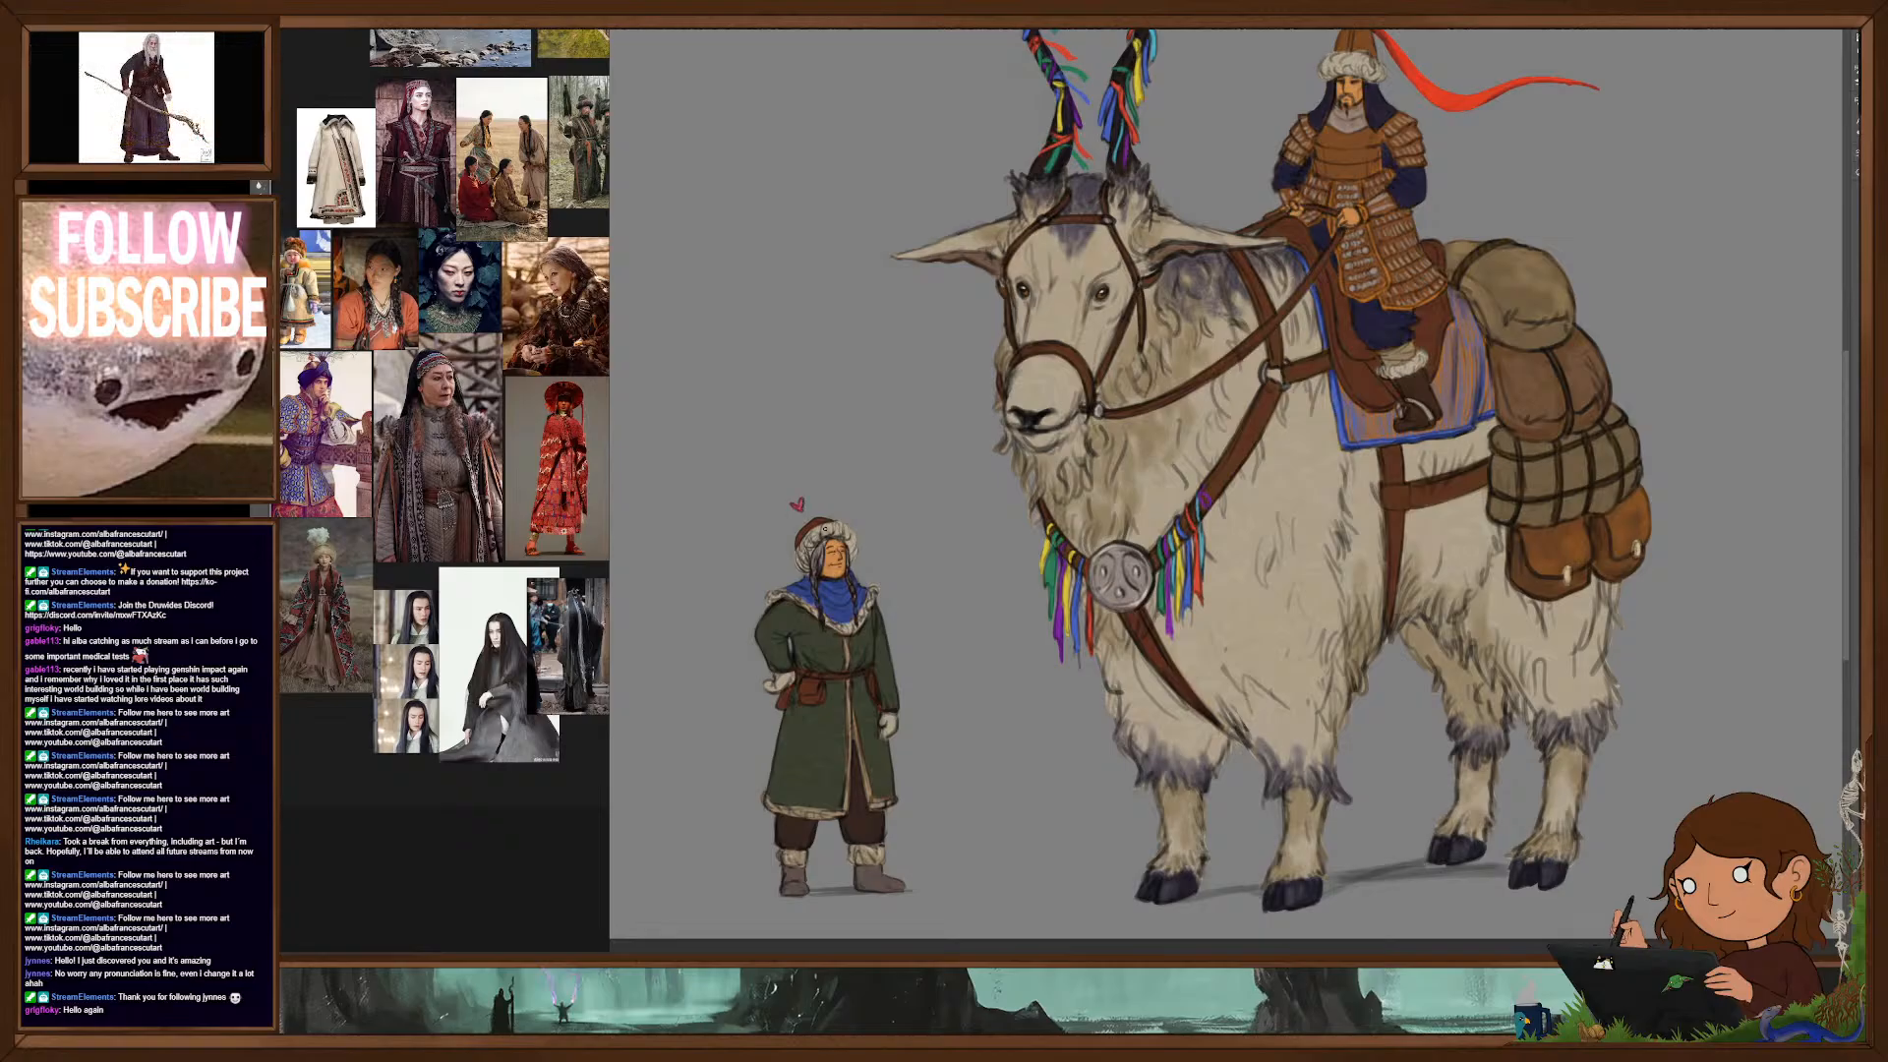
pyautogui.scroll(-2, 1396, 651)
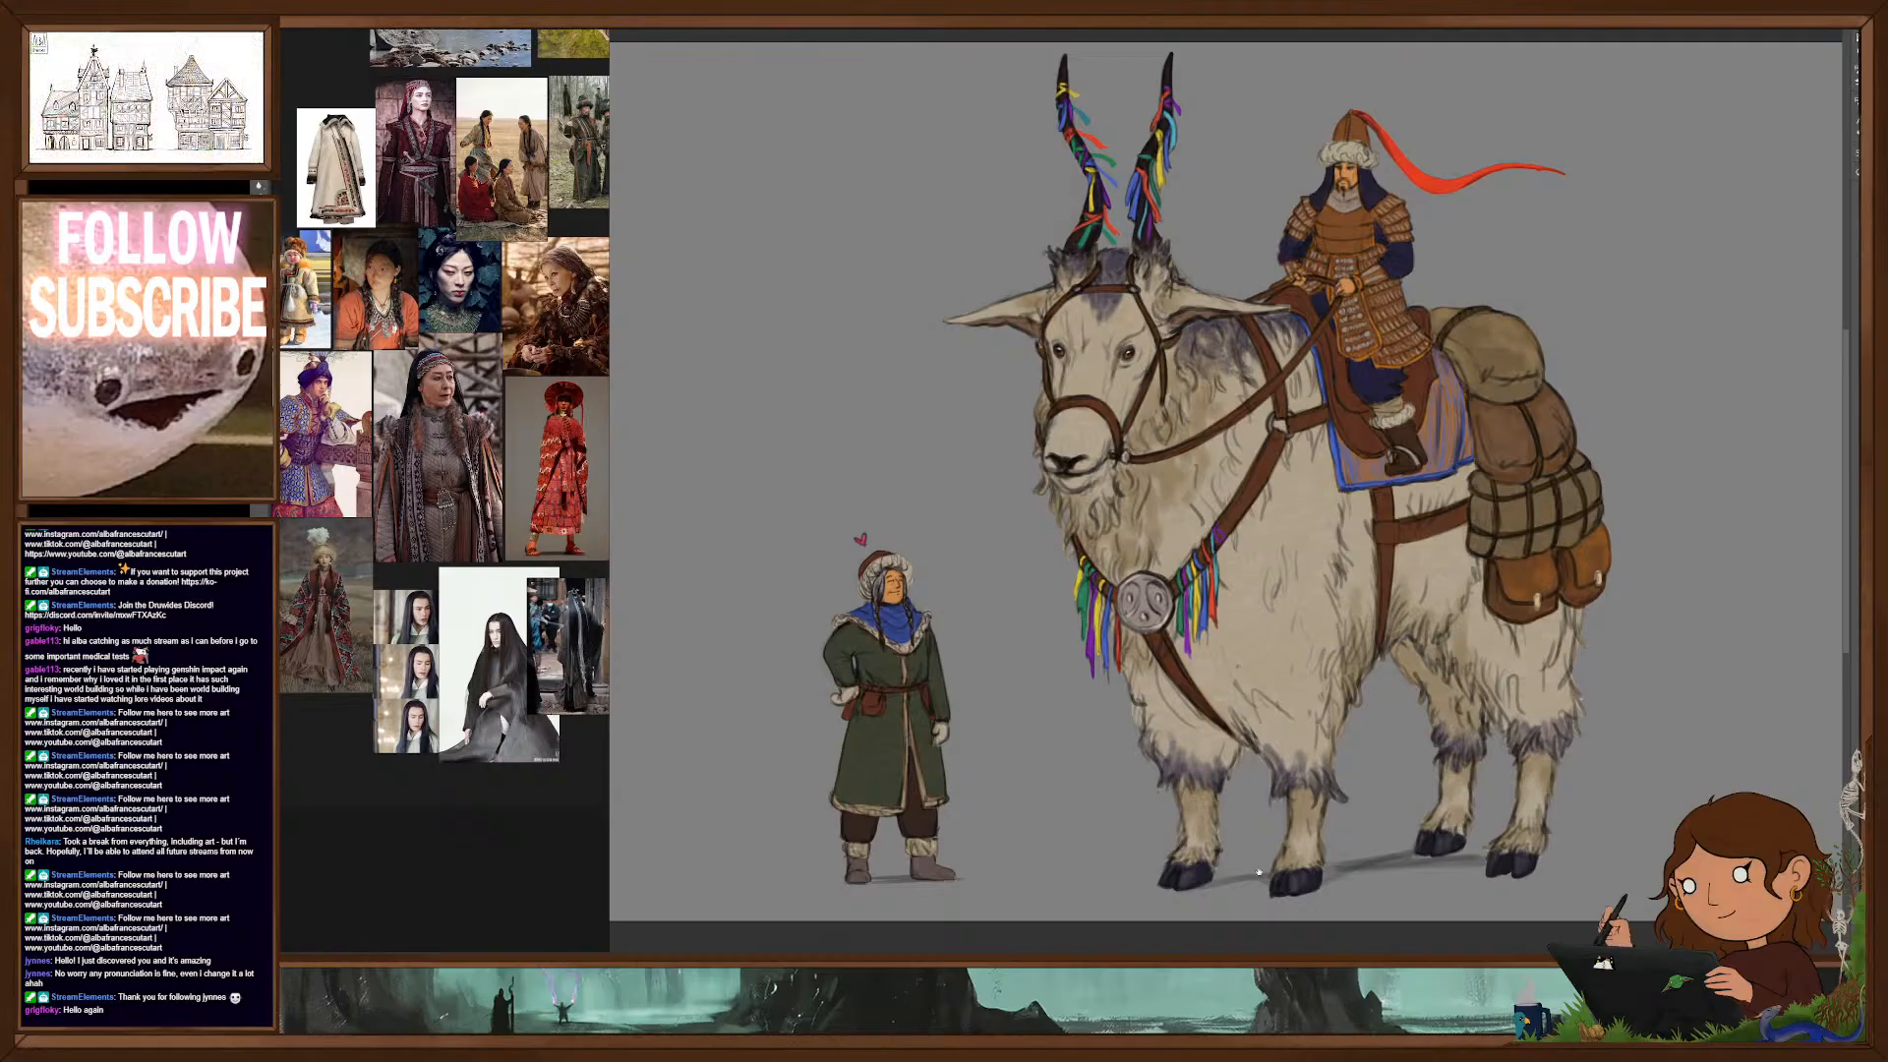
pyautogui.scroll(3, 1348, 725)
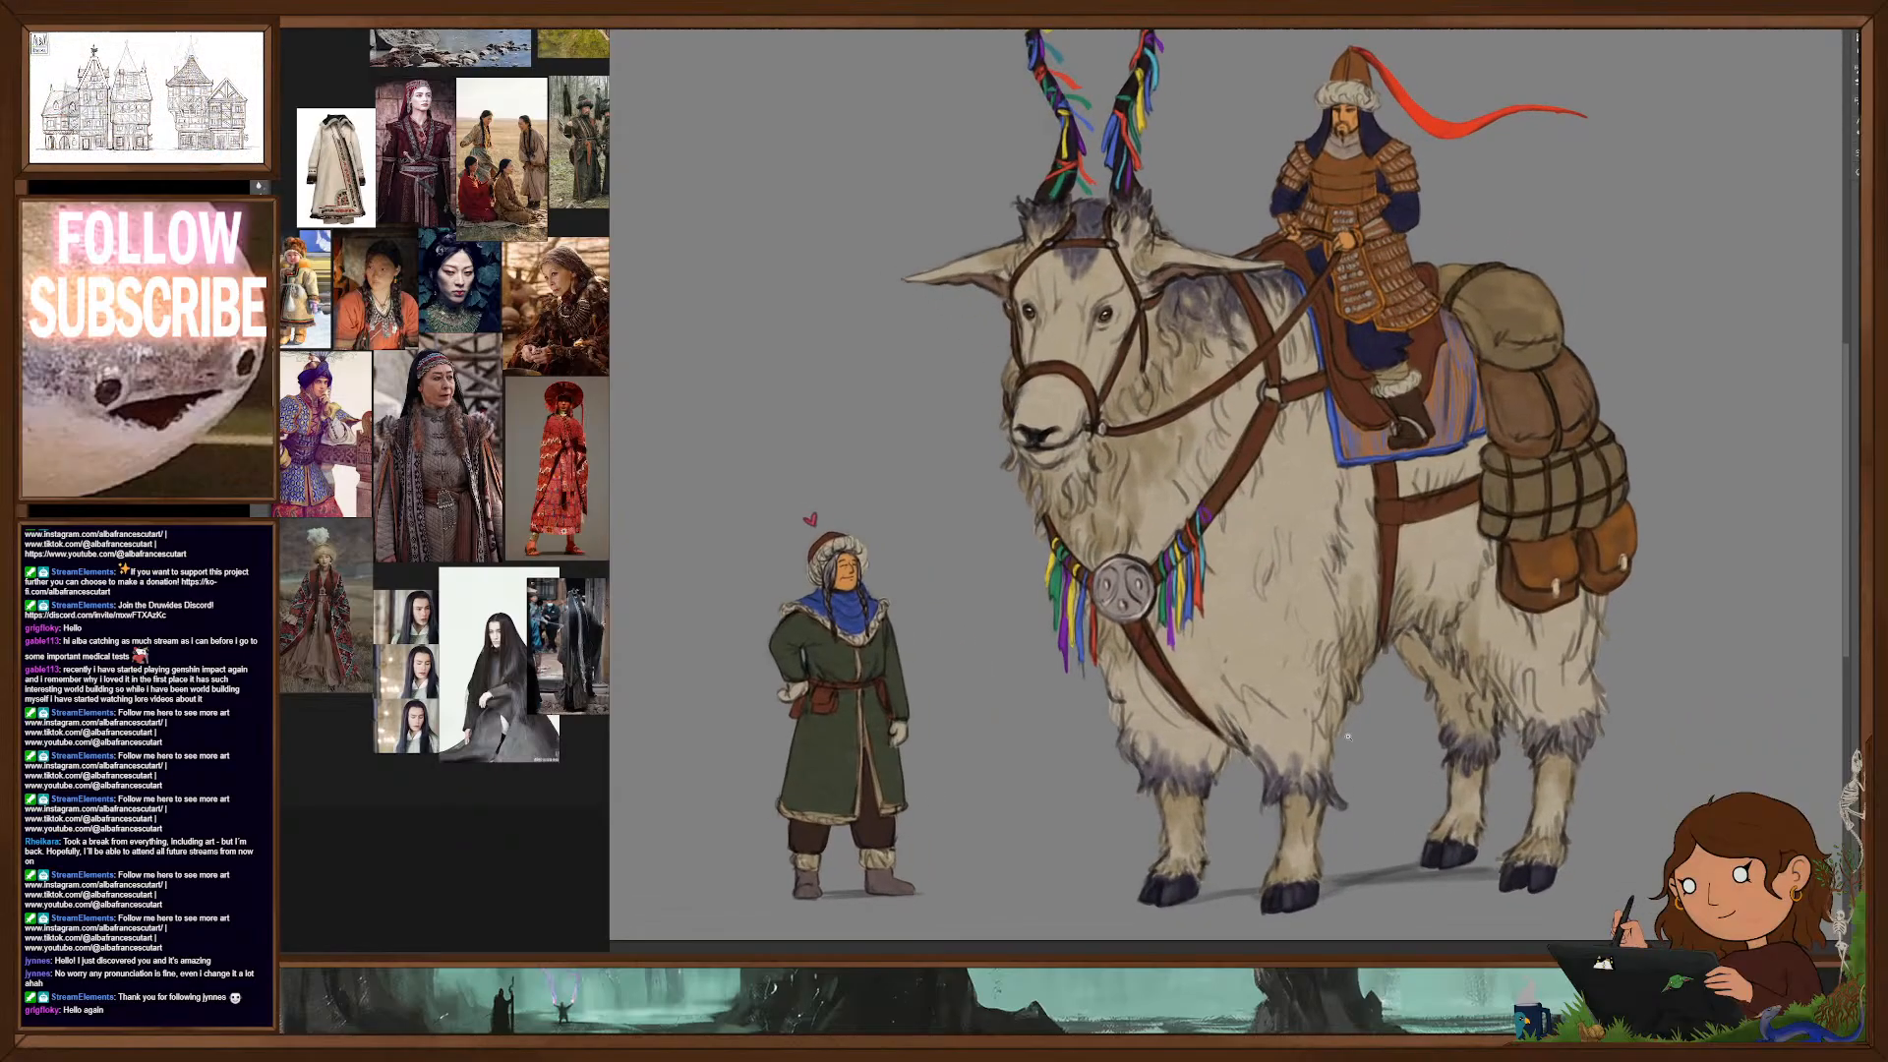
# Step: View the long-haired character designs with the ochre robe and return to the armoured goat rider
pyautogui.scroll(-3, 1372, 736)
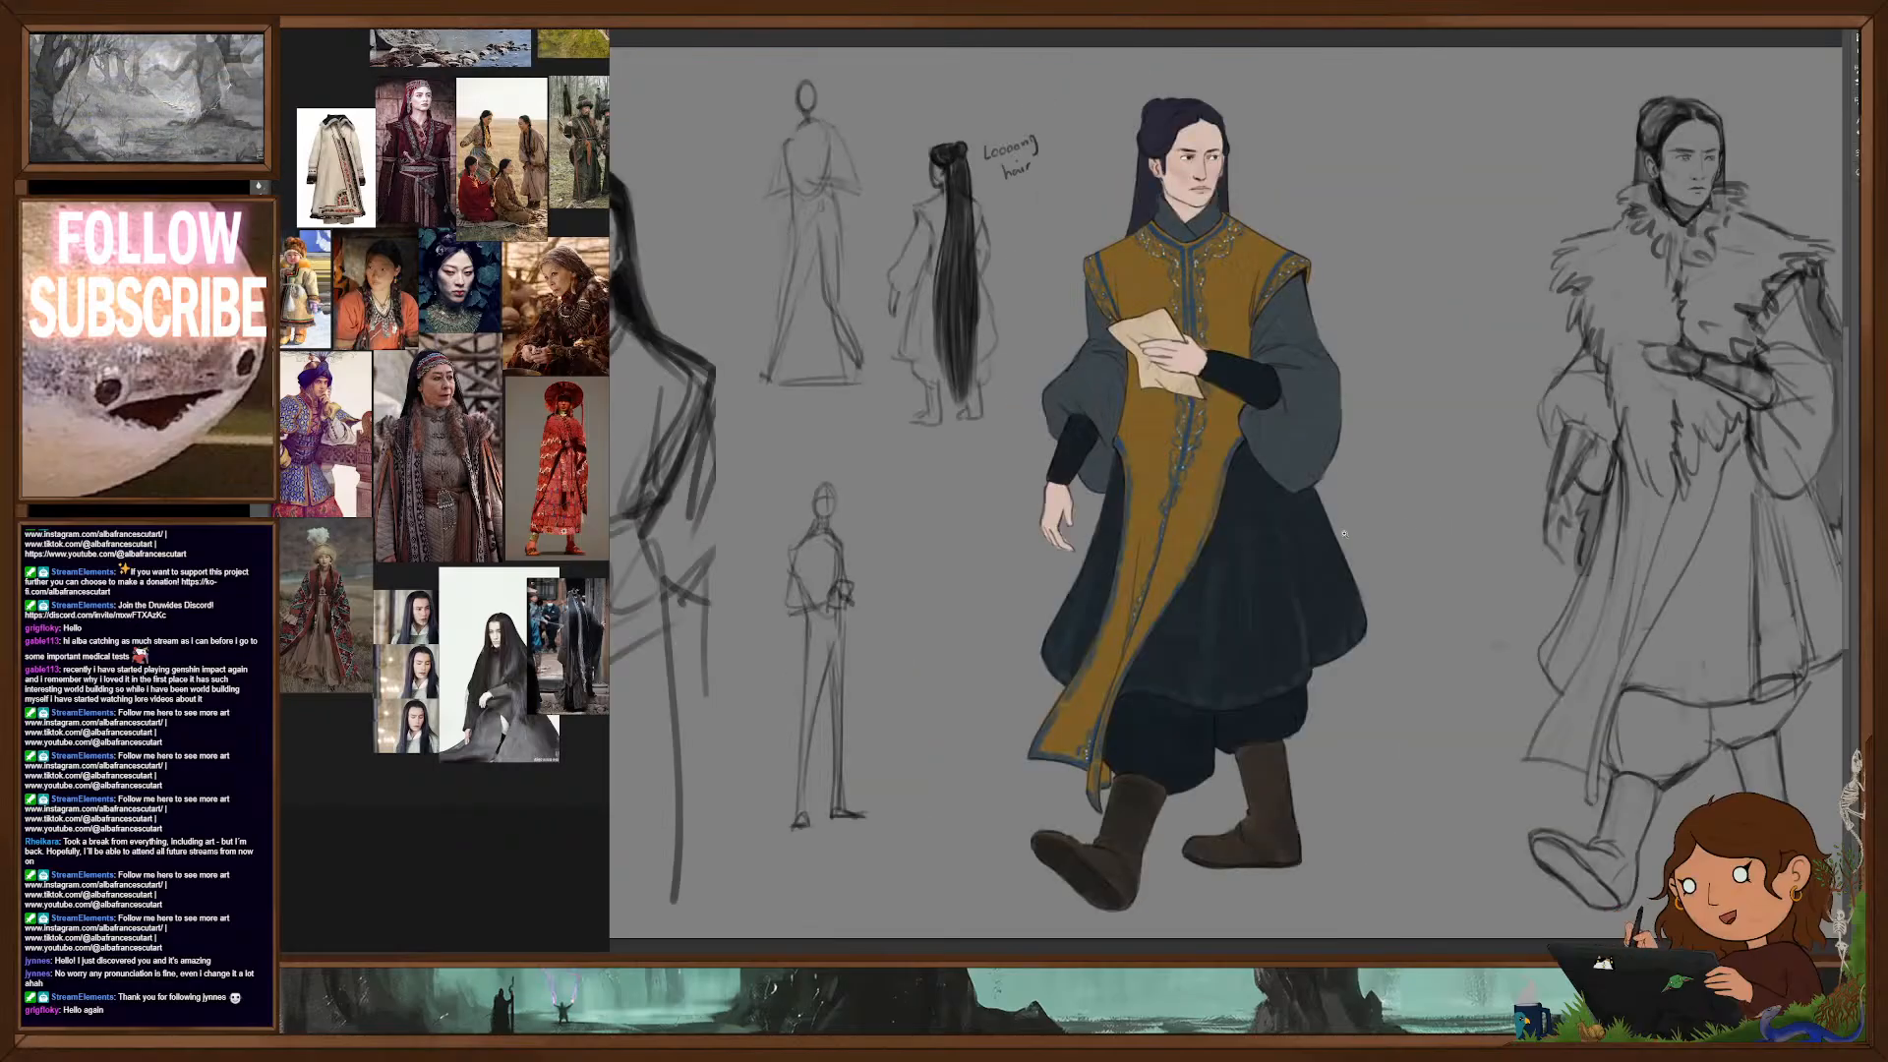
pyautogui.scroll(-2, 1344, 534)
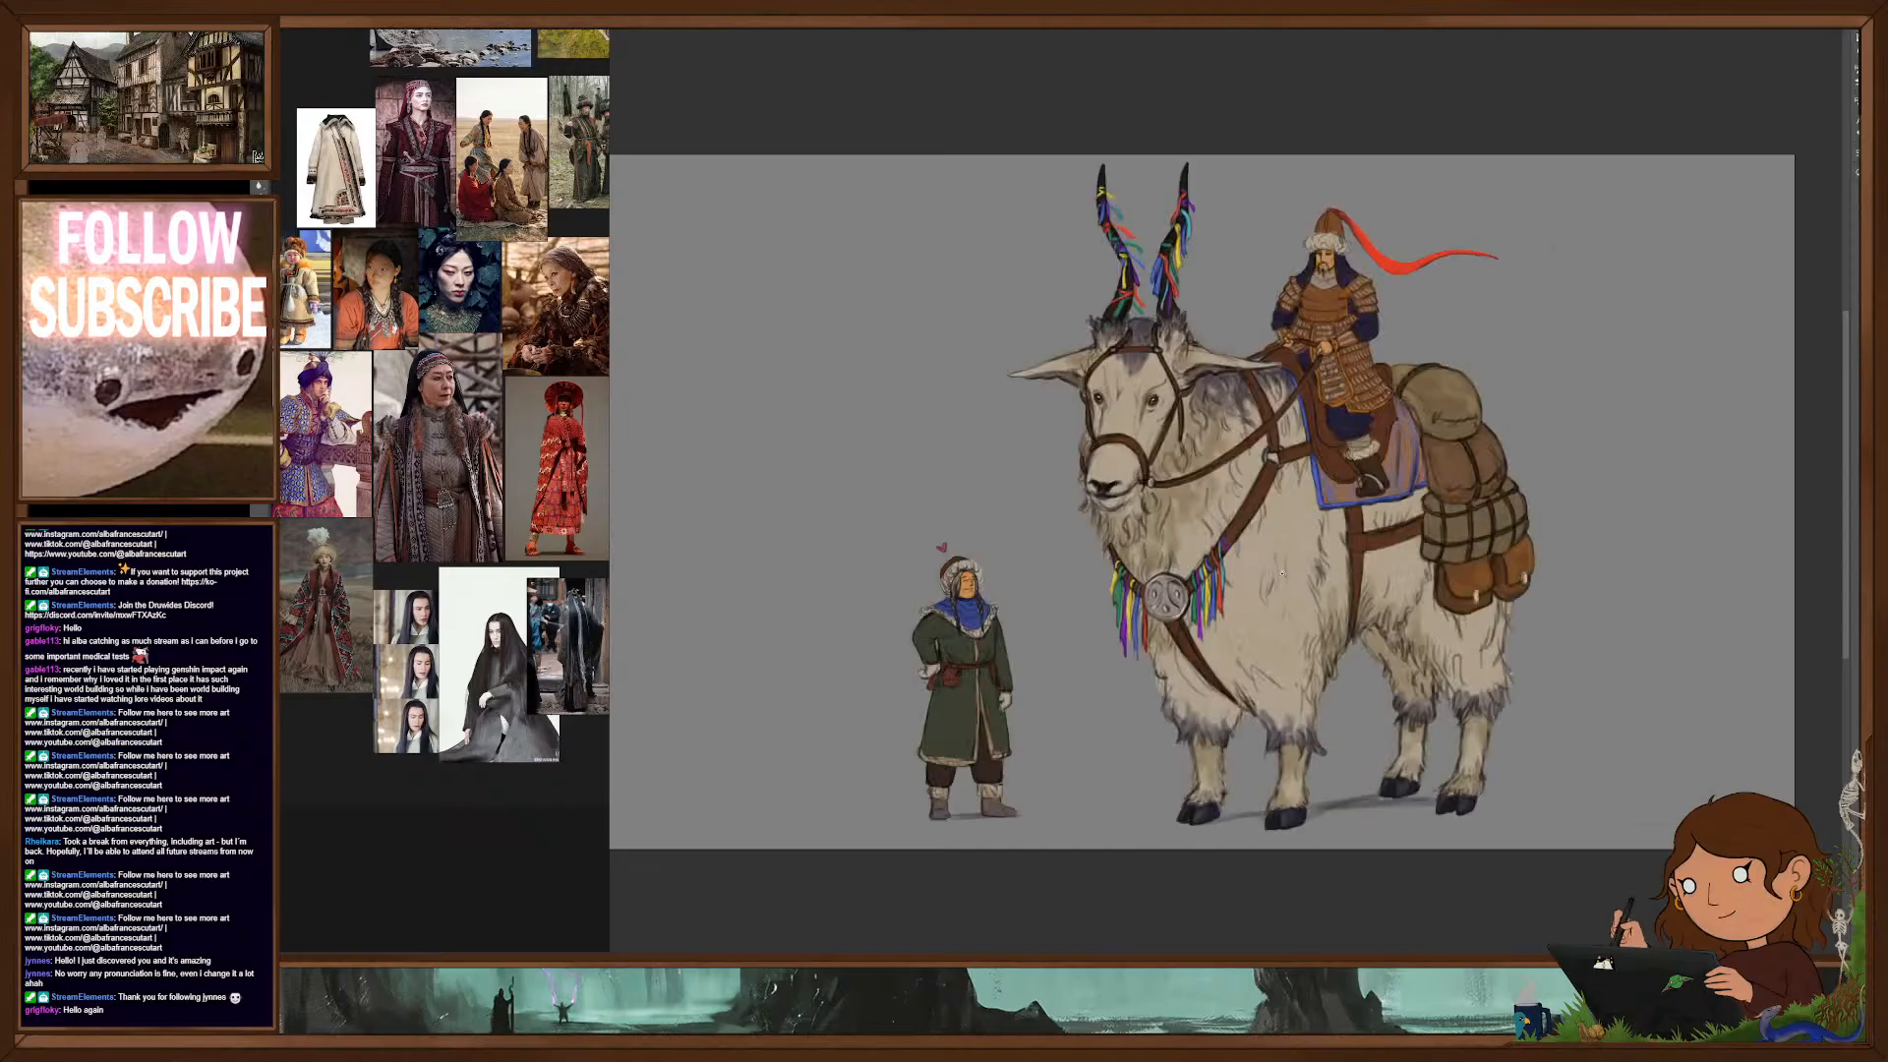
pyautogui.moveTo(1279, 572)
pyautogui.mouseDown()
pyautogui.moveTo(1296, 591)
pyautogui.moveTo(1292, 575)
pyautogui.mouseUp()
pyautogui.moveTo(1295, 576); pyautogui.dragTo(1294, 576)
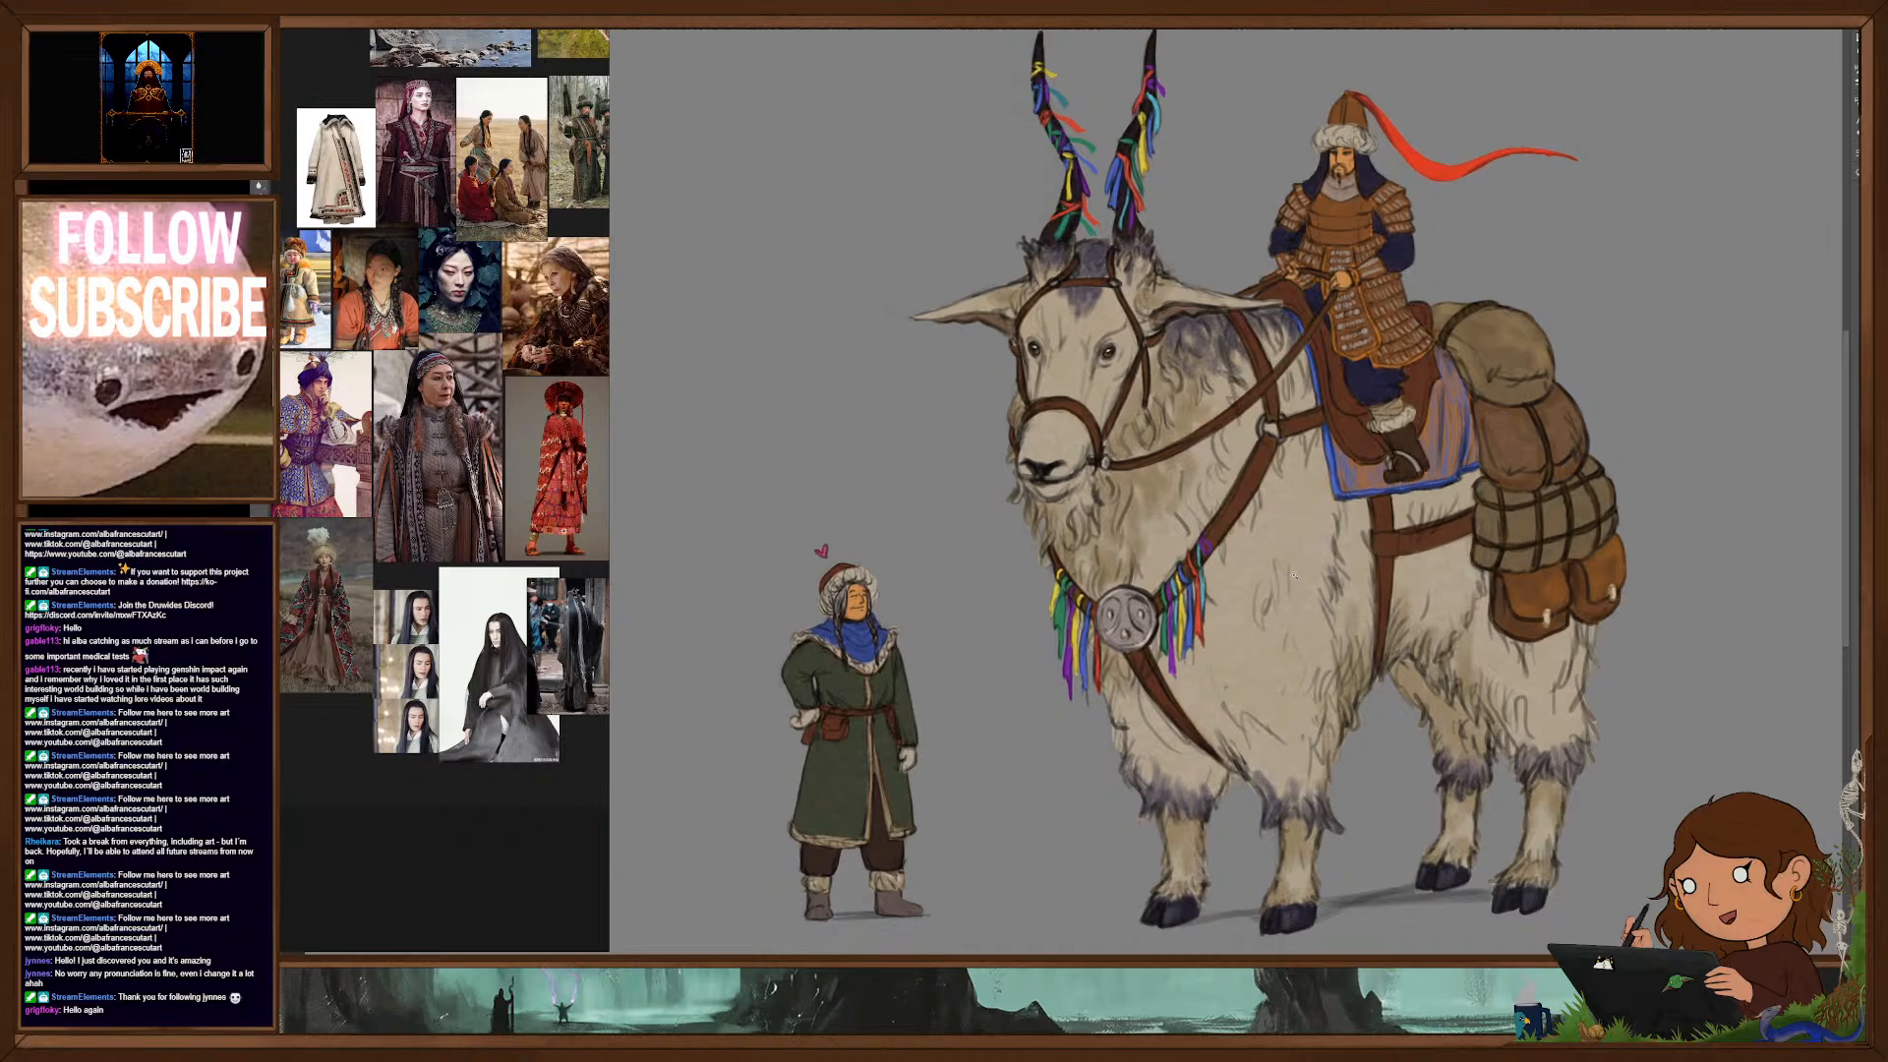